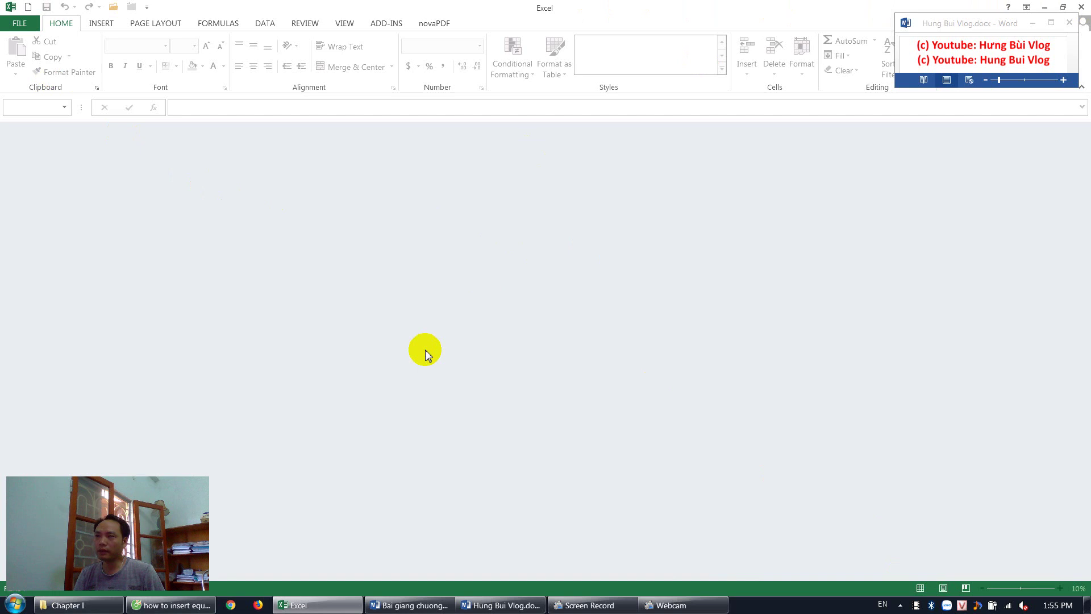
Open So lieu thuc hanh Excel.xlsx from the D:\Teach Excel folder.
click(16, 26)
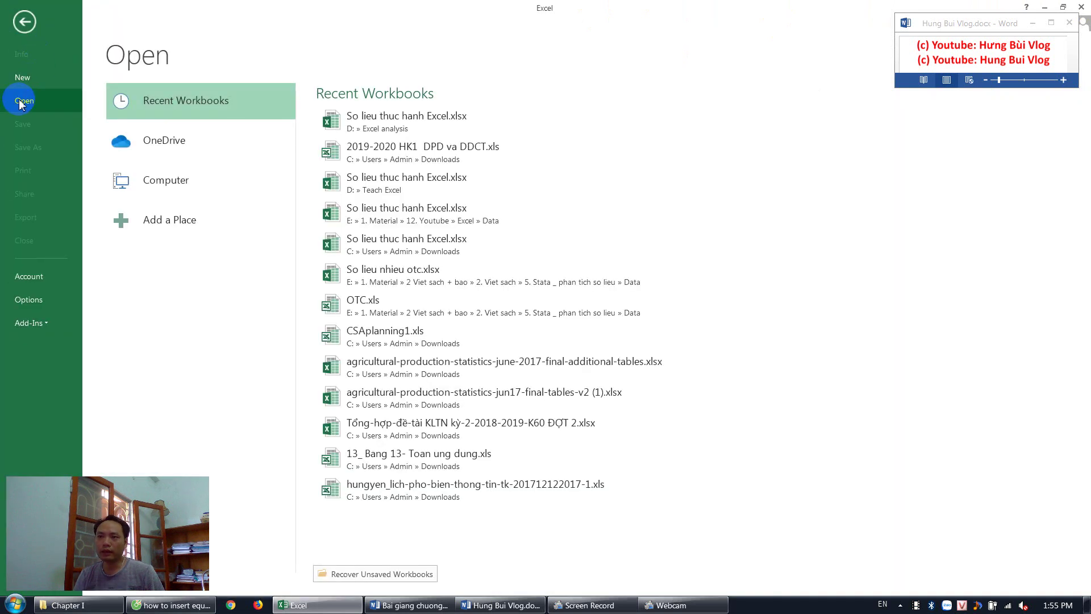
click(165, 187)
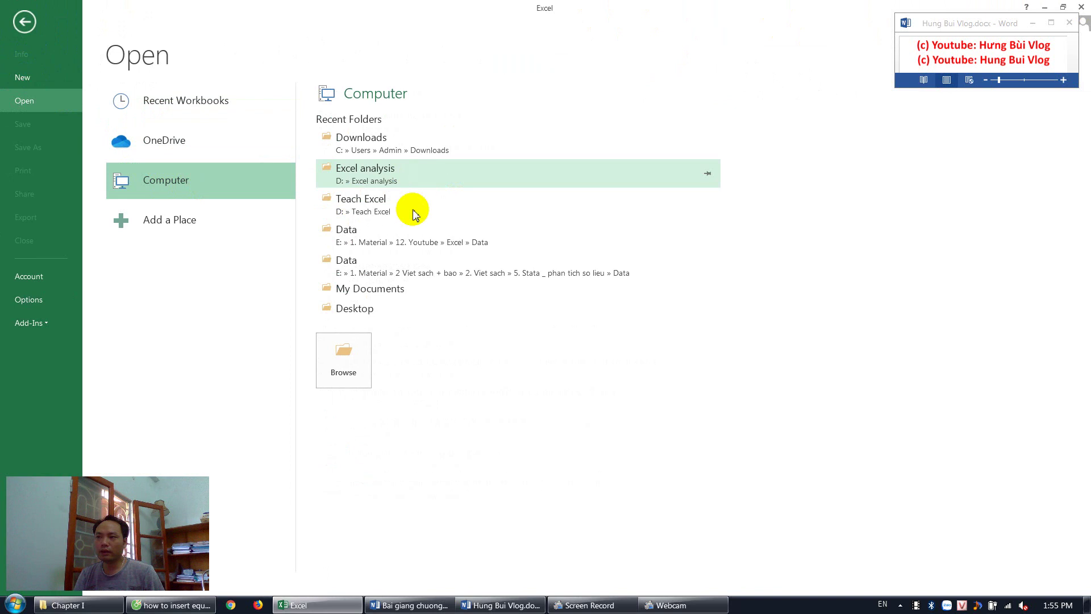
click(330, 341)
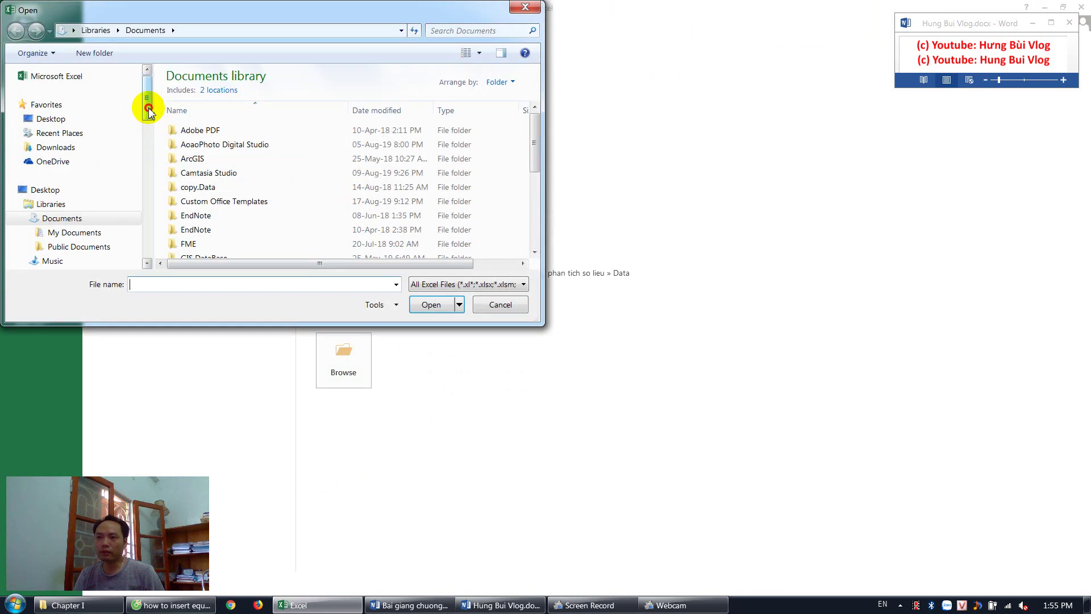
drag(146, 104, 147, 236)
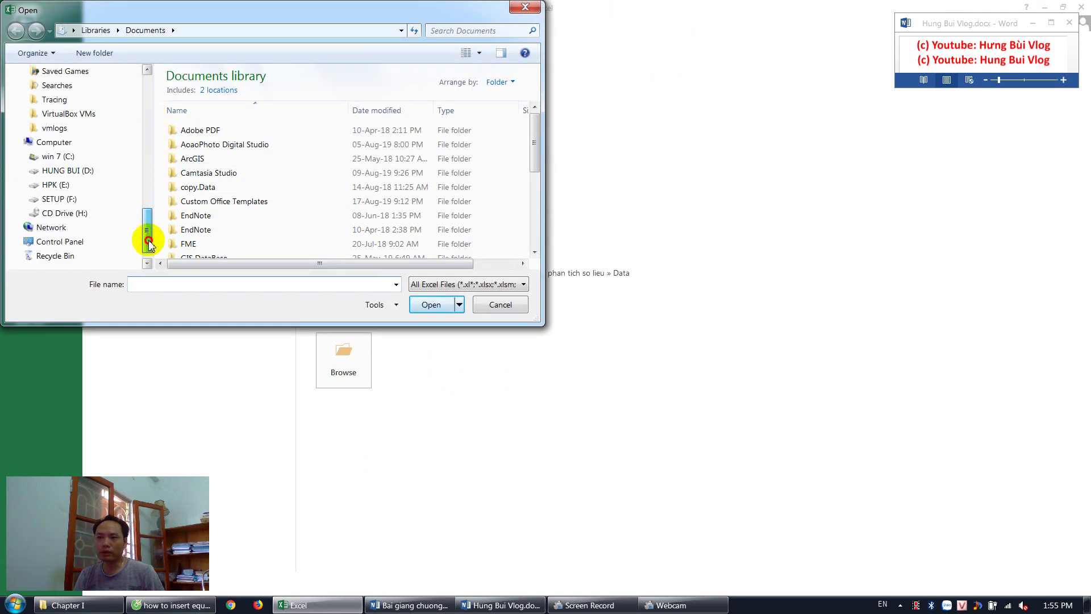
click(87, 172)
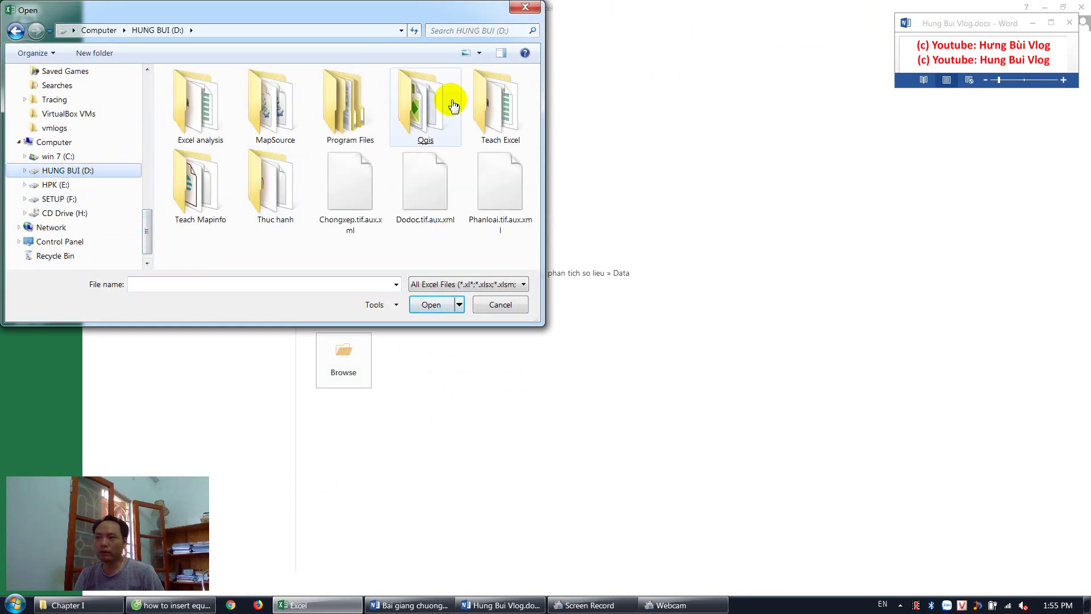
click(491, 100)
double_click(491, 100)
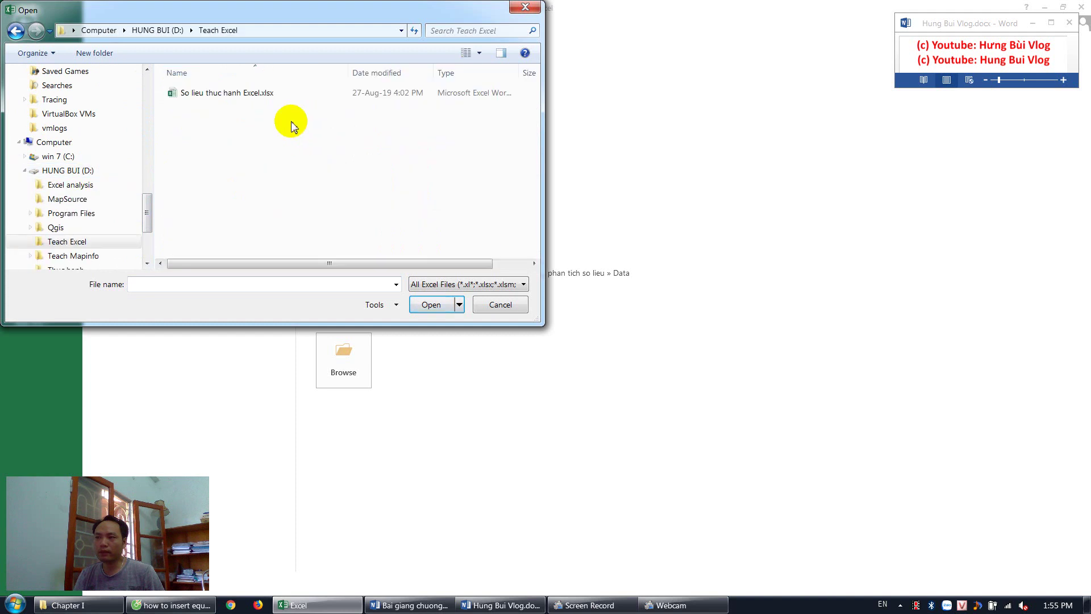
double_click(210, 93)
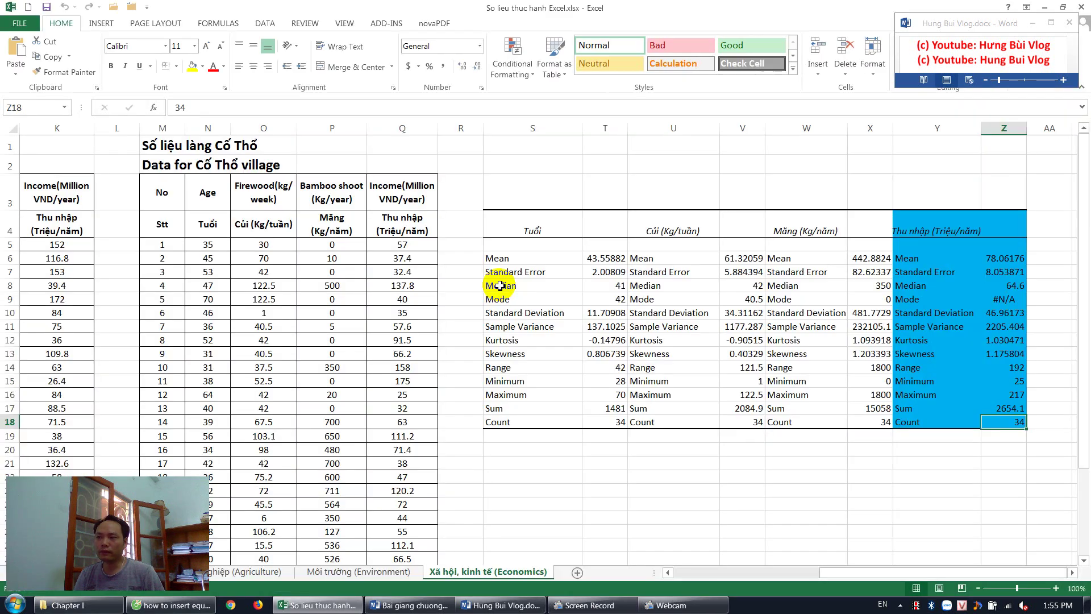
Cycle through the Agriculture, Environment and Economics sheets, ending on the regenerating trees data sheet.
click(259, 572)
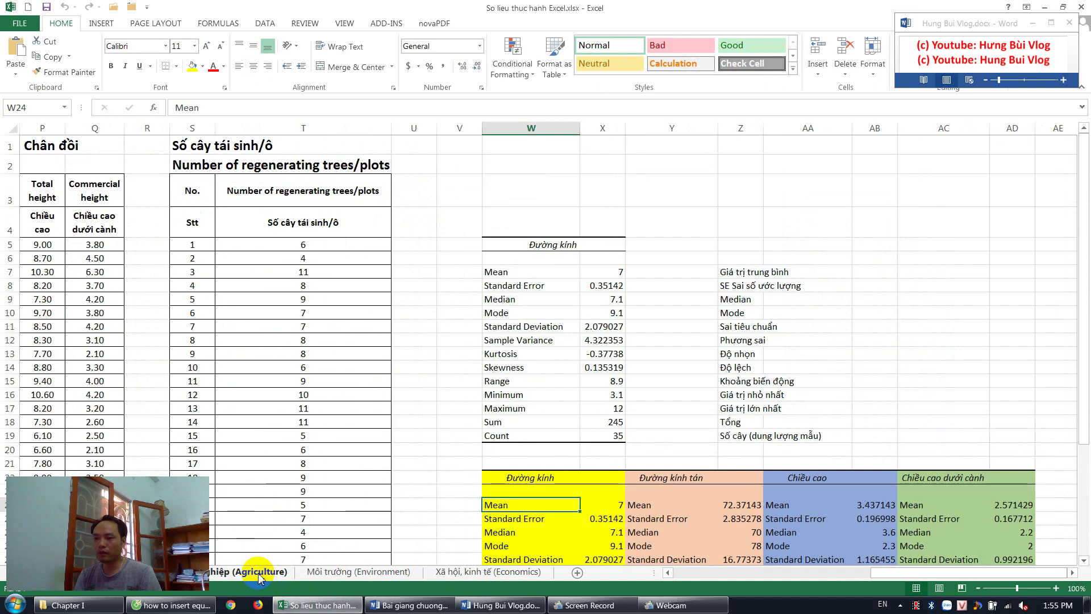
click(358, 572)
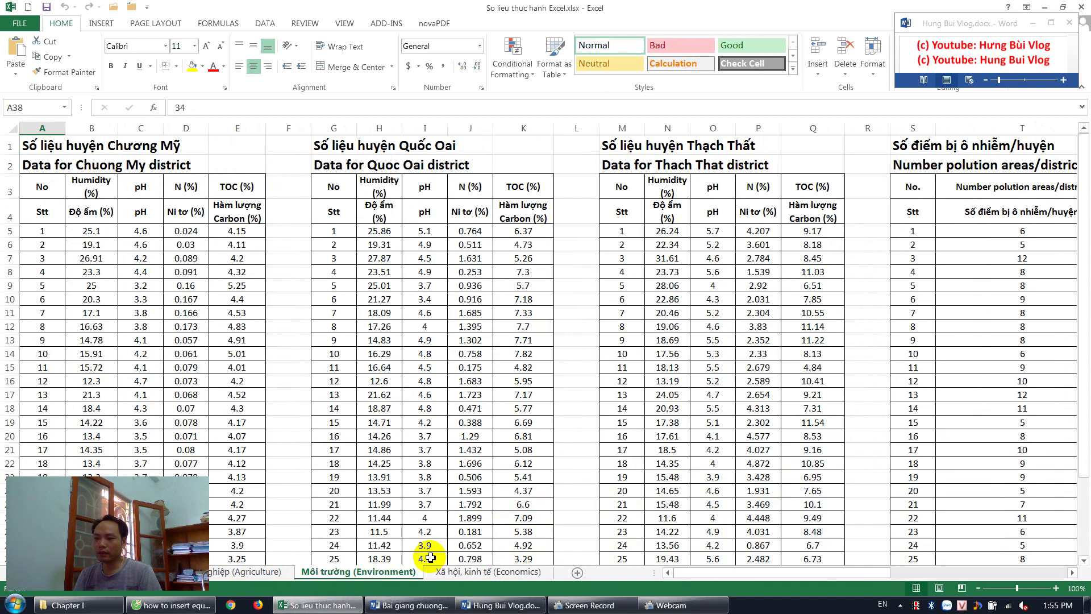
click(476, 571)
click(358, 571)
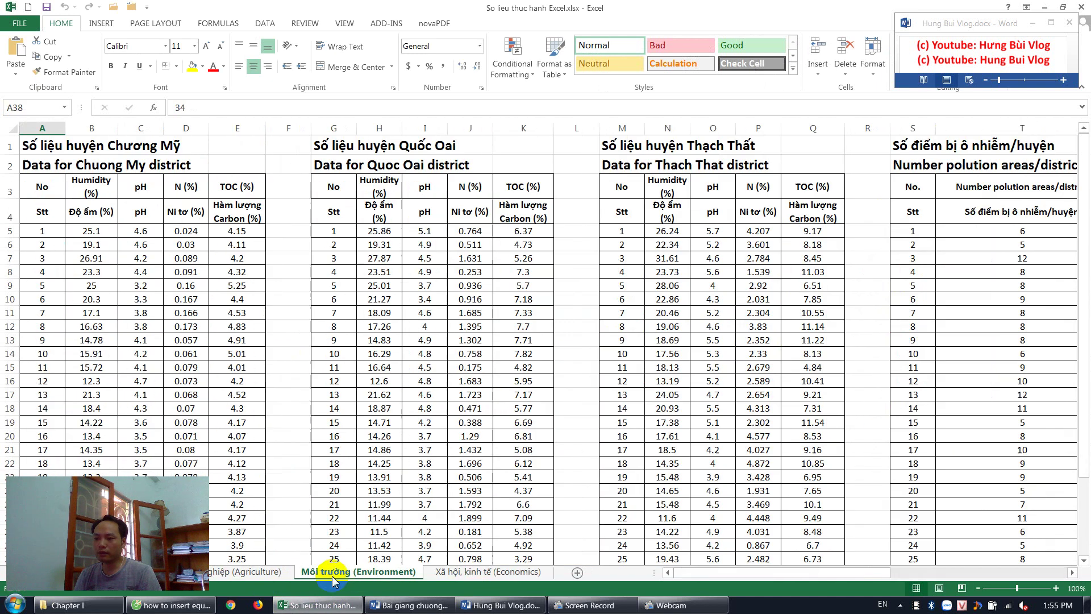
click(257, 573)
click(475, 572)
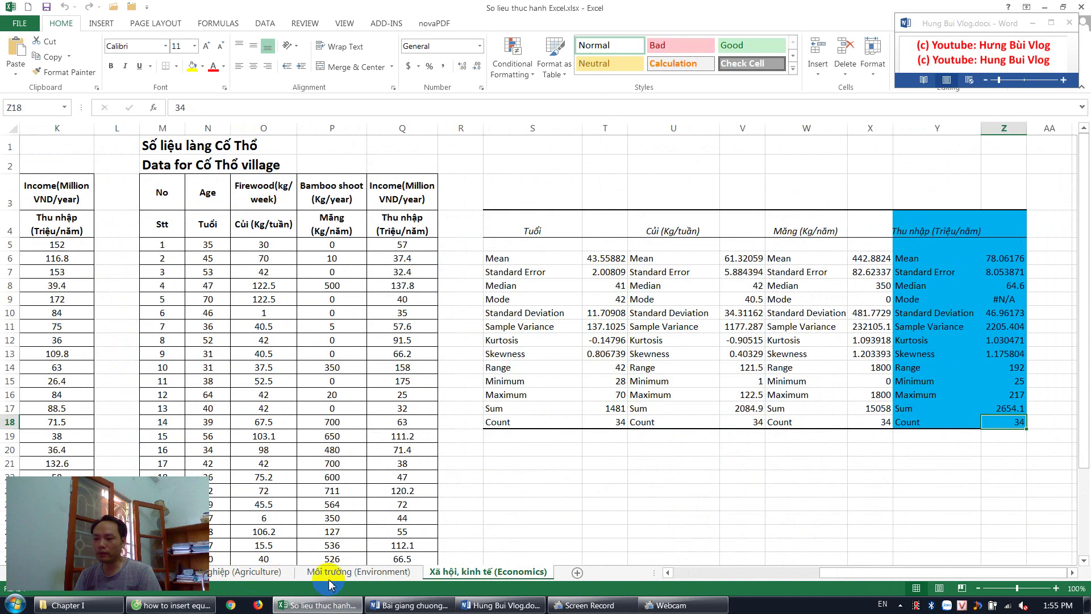
click(329, 581)
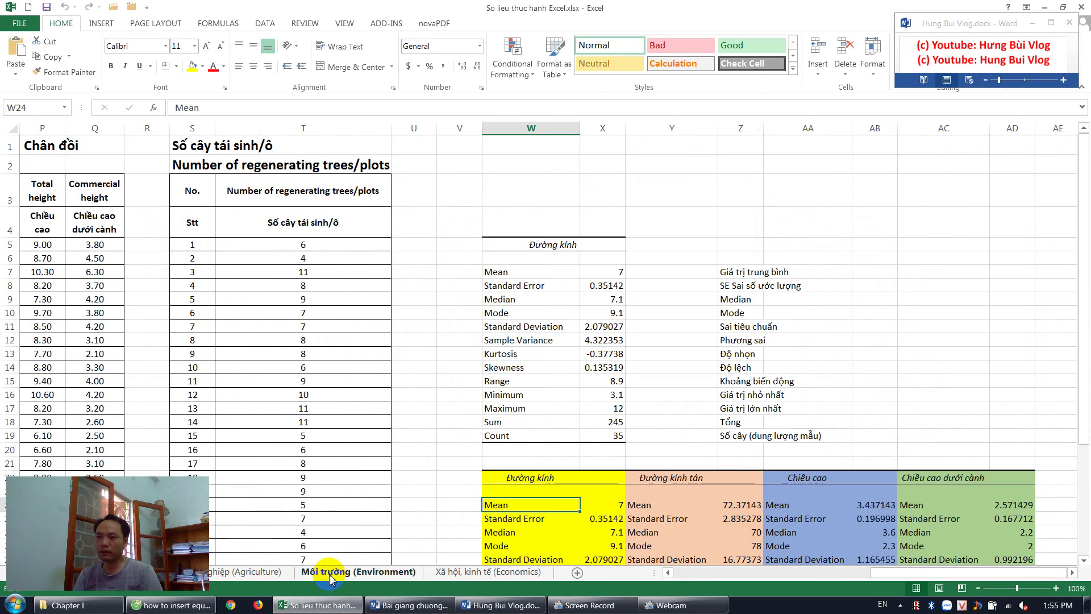
Browse the Valley tree data column down past the end of the data.
click(227, 307)
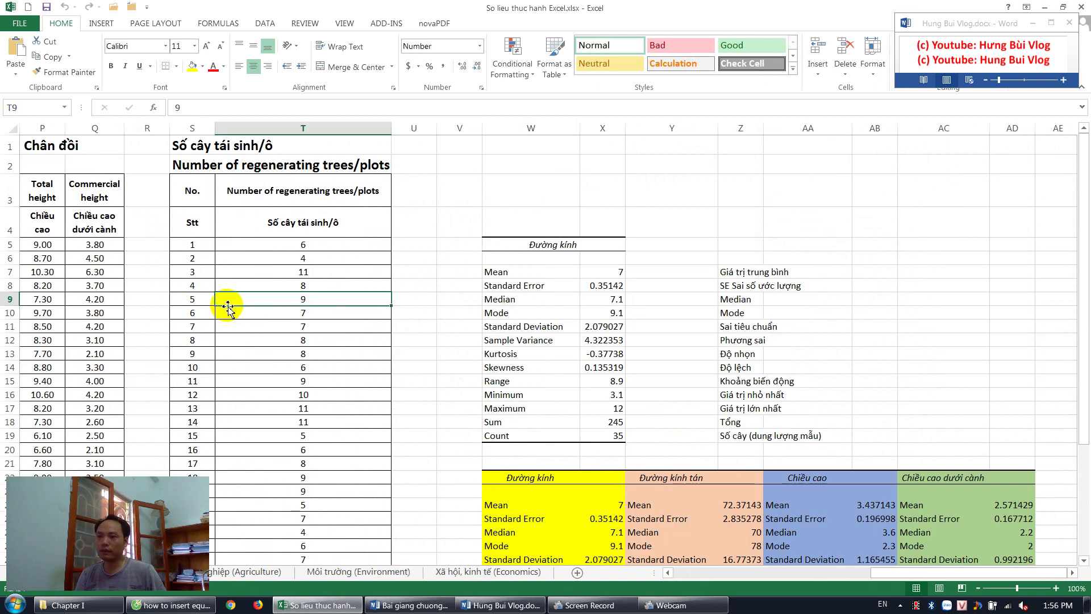
key(Home)
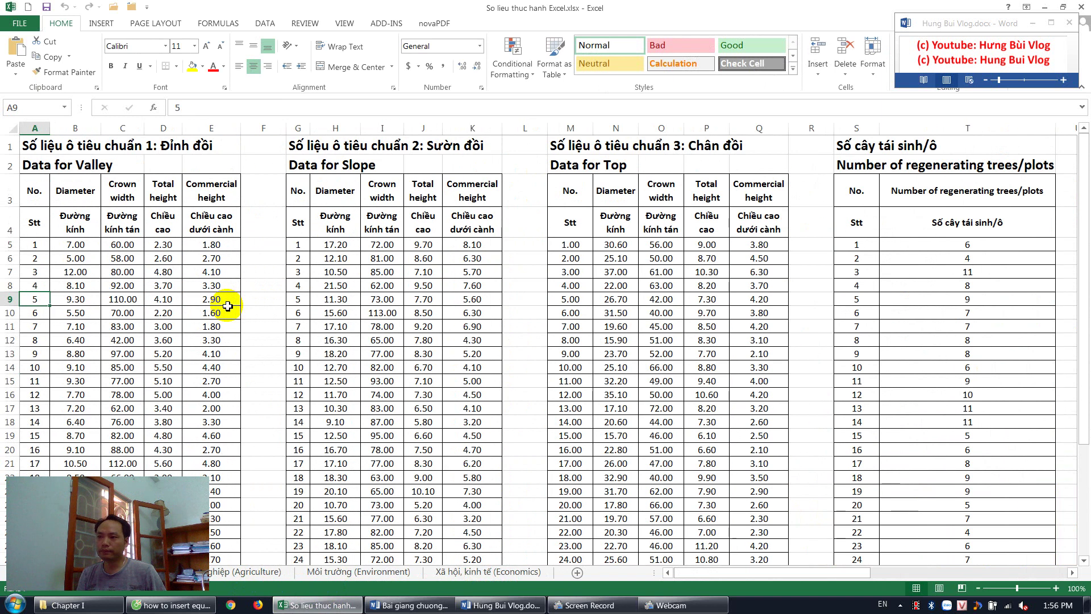
key(Down)
key(Down)
key(Down)
key(Down)
key(Down)
key(Down)
key(Down)
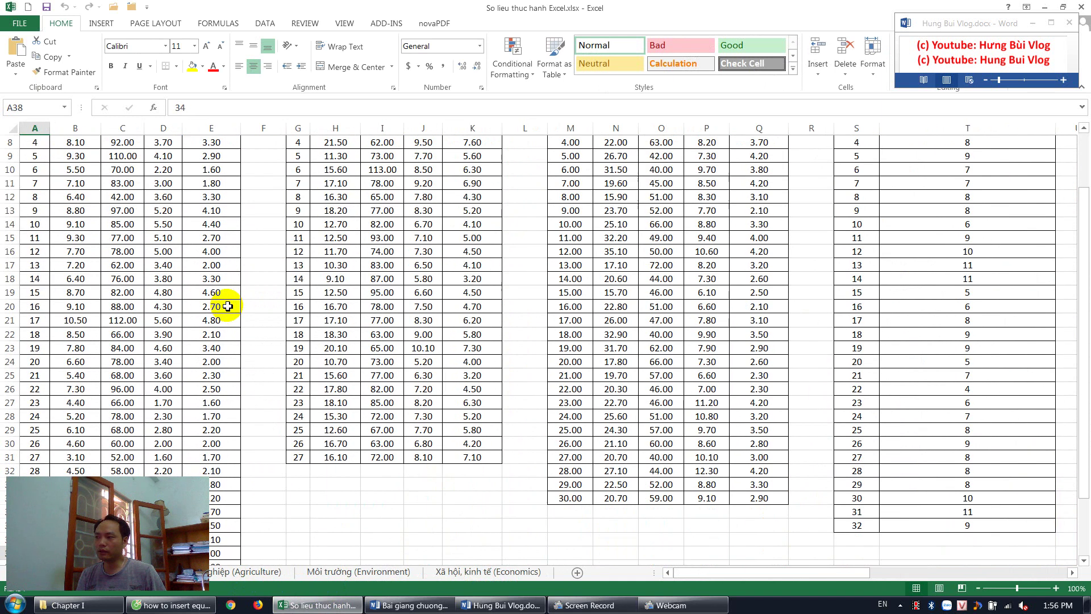
key(Down)
key(Down)
key(Down)
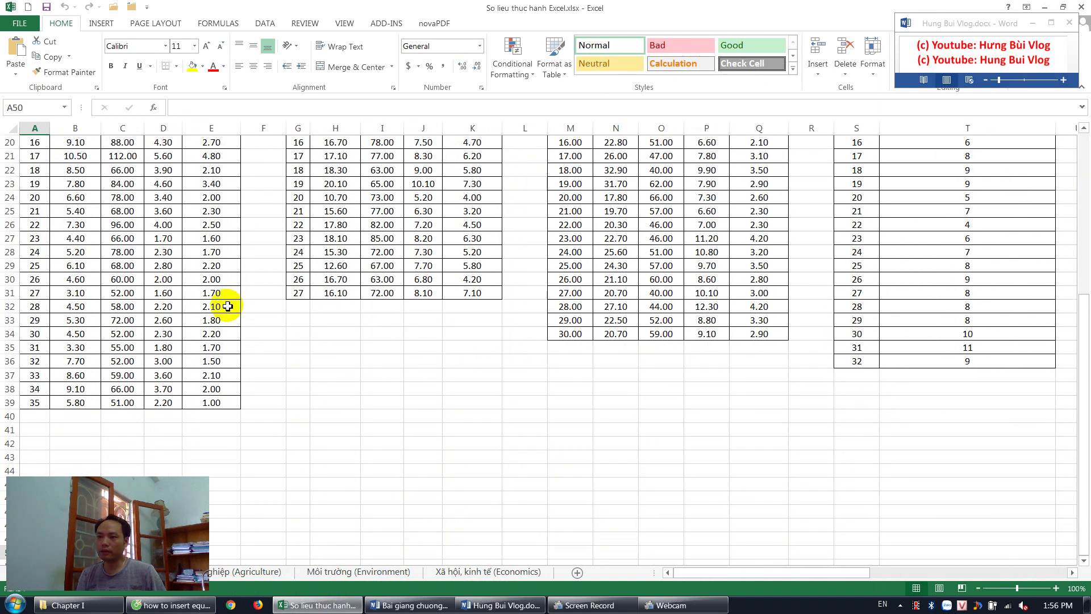
scroll(256, 348, up, 6)
scroll(256, 348, up, 1)
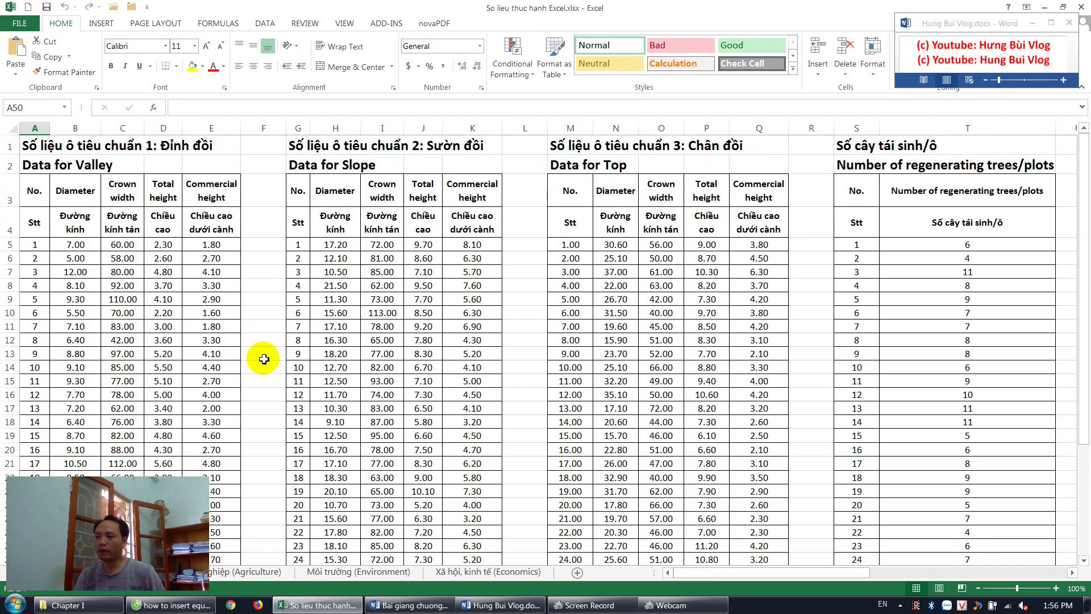
drag(705, 572, 865, 575)
scroll(738, 454, down, 4)
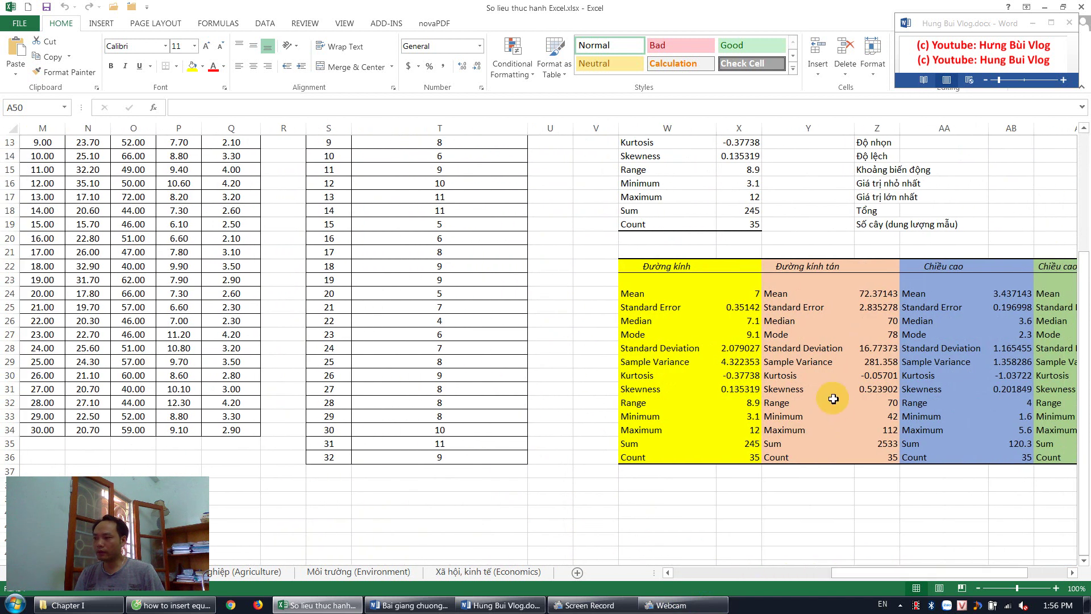
Compare the Mean values in the Đường kính, crown width and total height statistics tables.
click(643, 294)
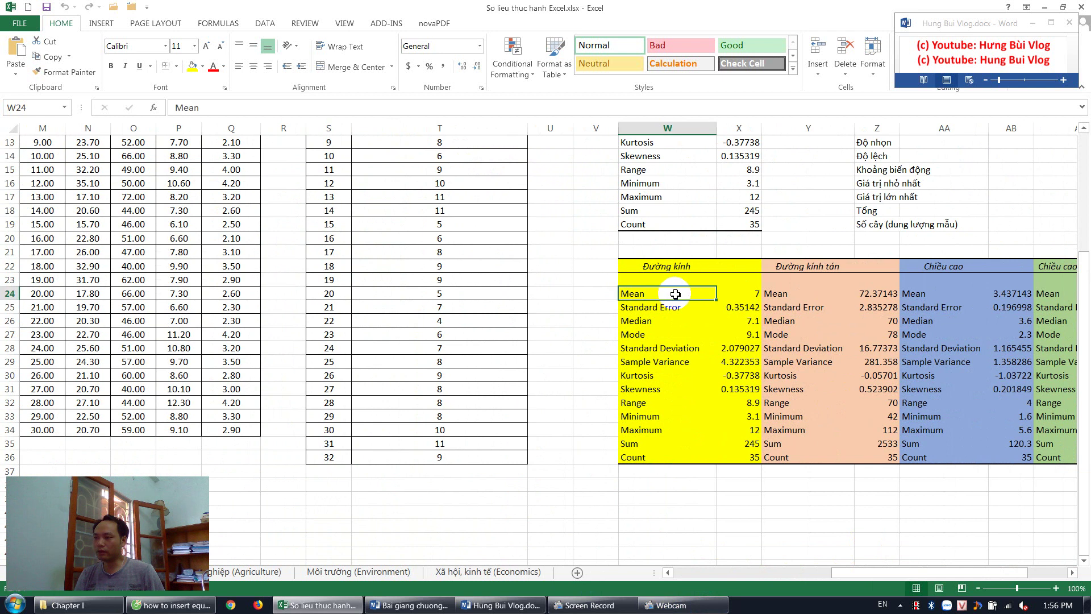
click(662, 266)
click(750, 295)
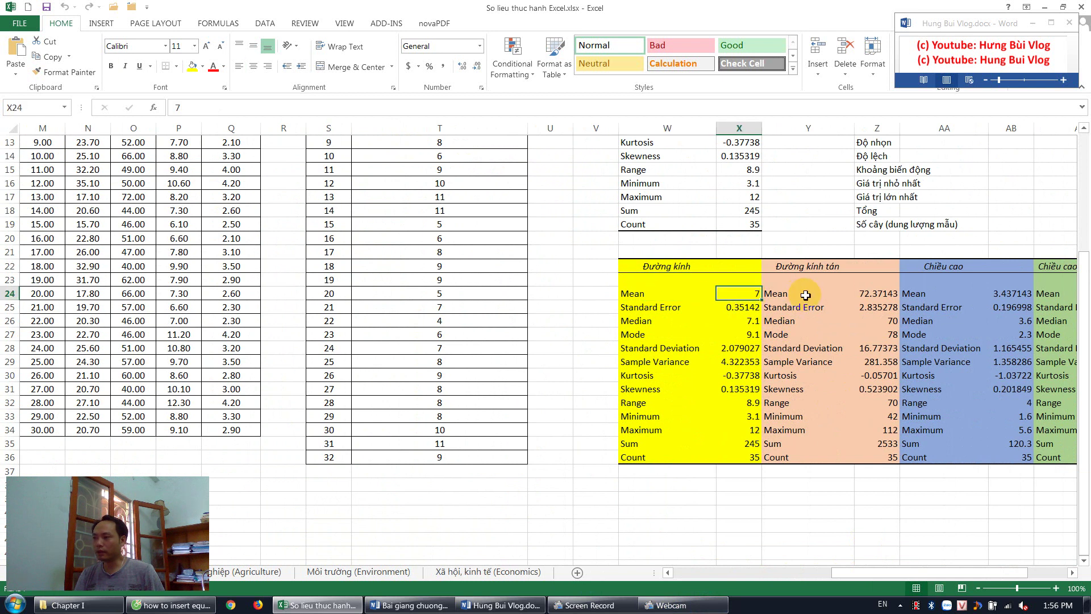
click(801, 293)
click(862, 293)
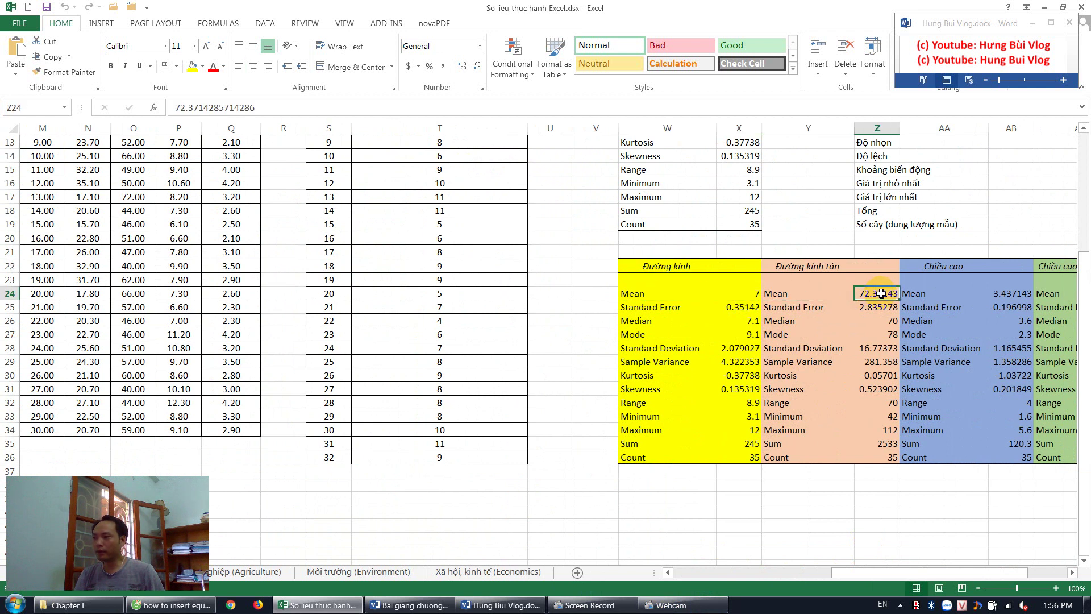
click(914, 294)
click(1010, 296)
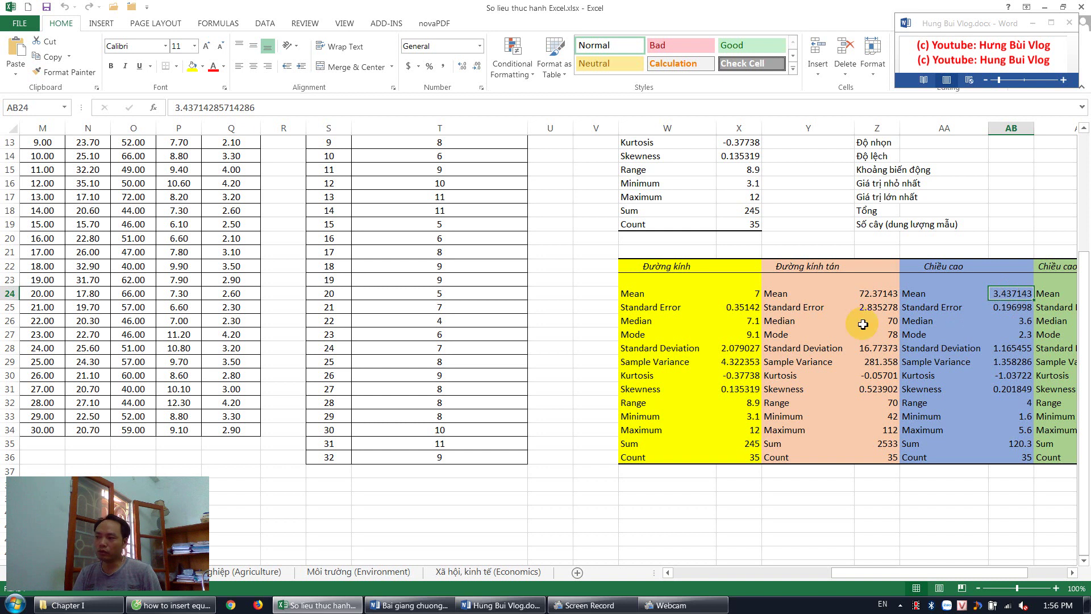
click(680, 295)
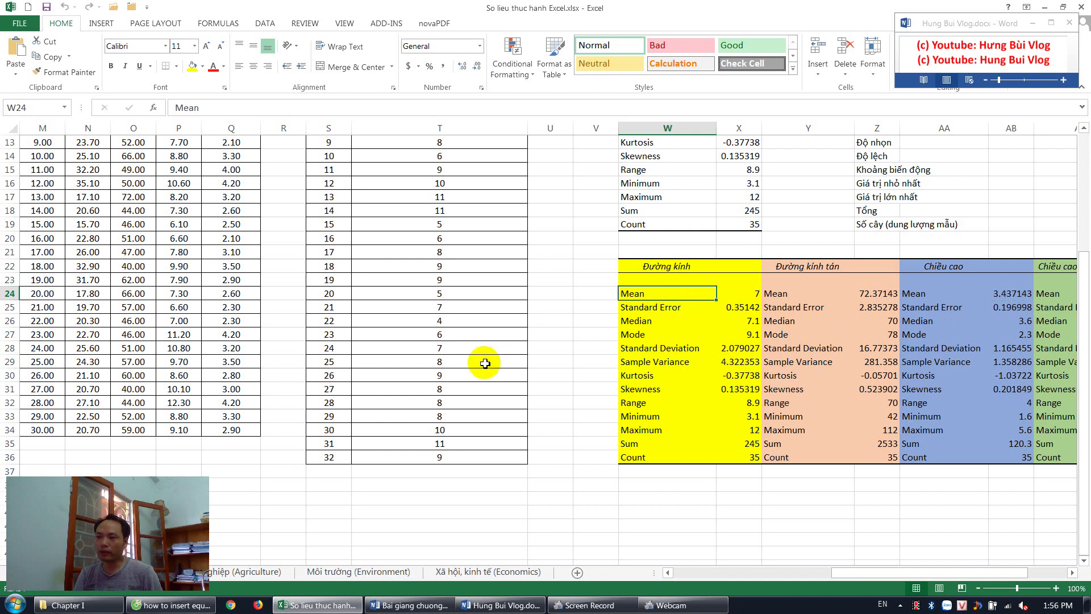
Confirm the Valley table ends at sample 35 and select the Mean row across the statistics tables.
scroll(443, 341, up, 4)
scroll(402, 318, down, 3)
scroll(404, 353, up, 3)
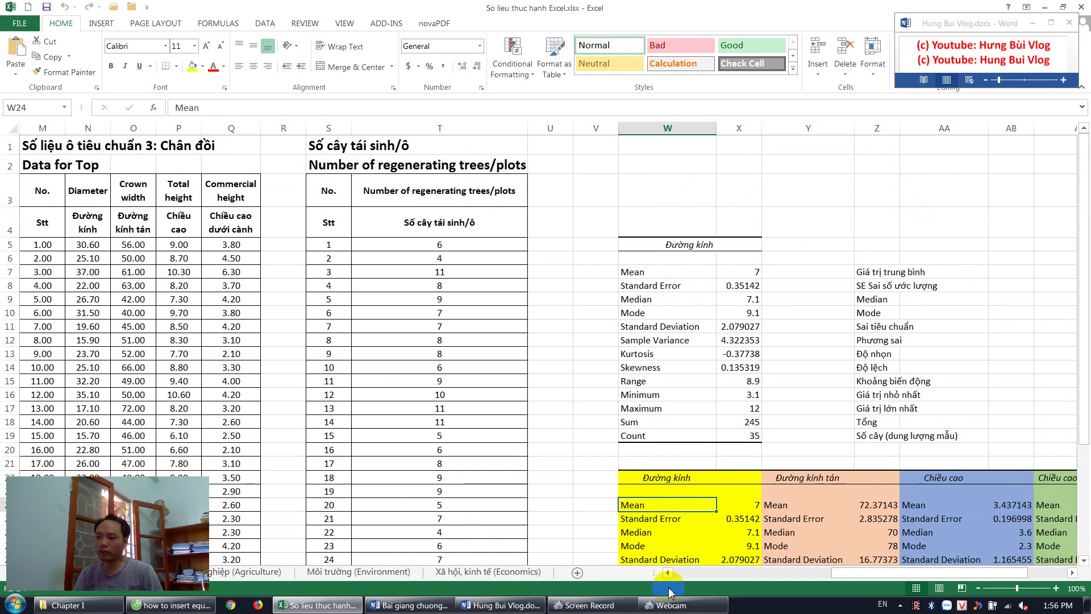
drag(849, 572, 640, 582)
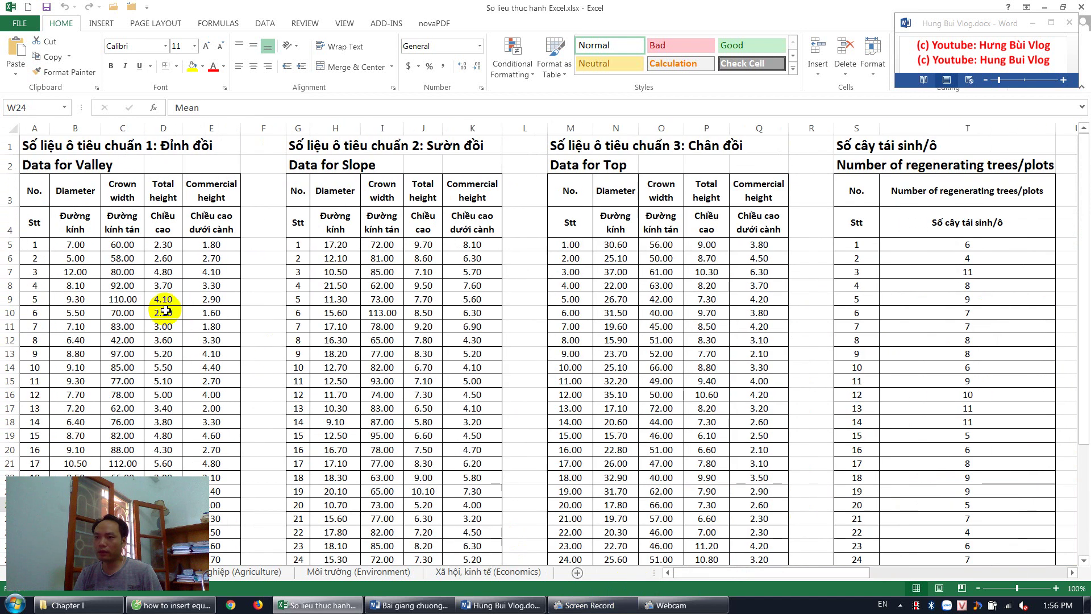
drag(26, 216, 182, 290)
scroll(185, 296, down, 8)
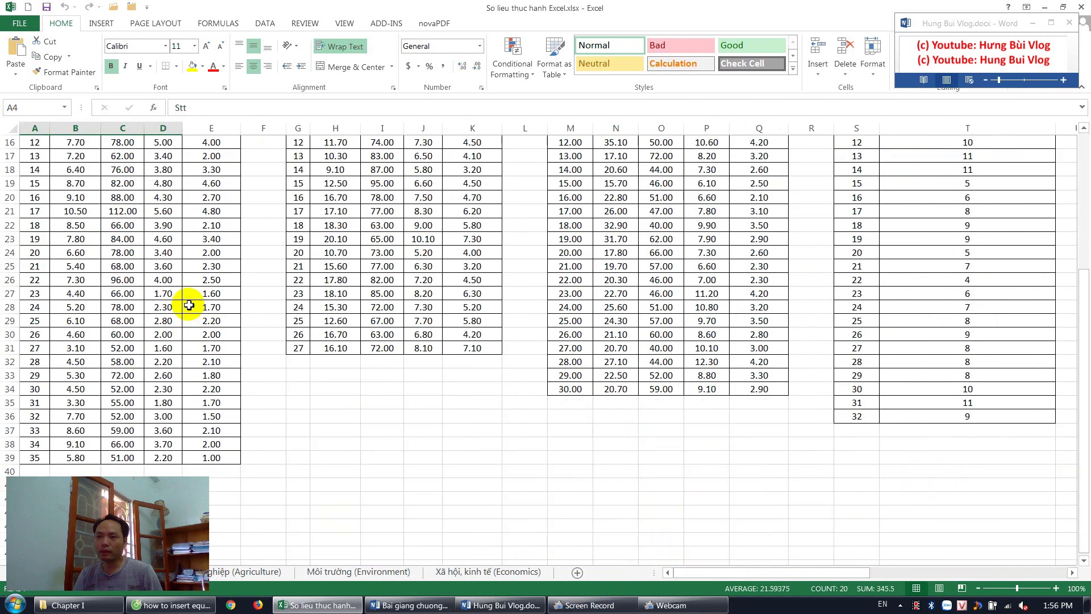
click(36, 335)
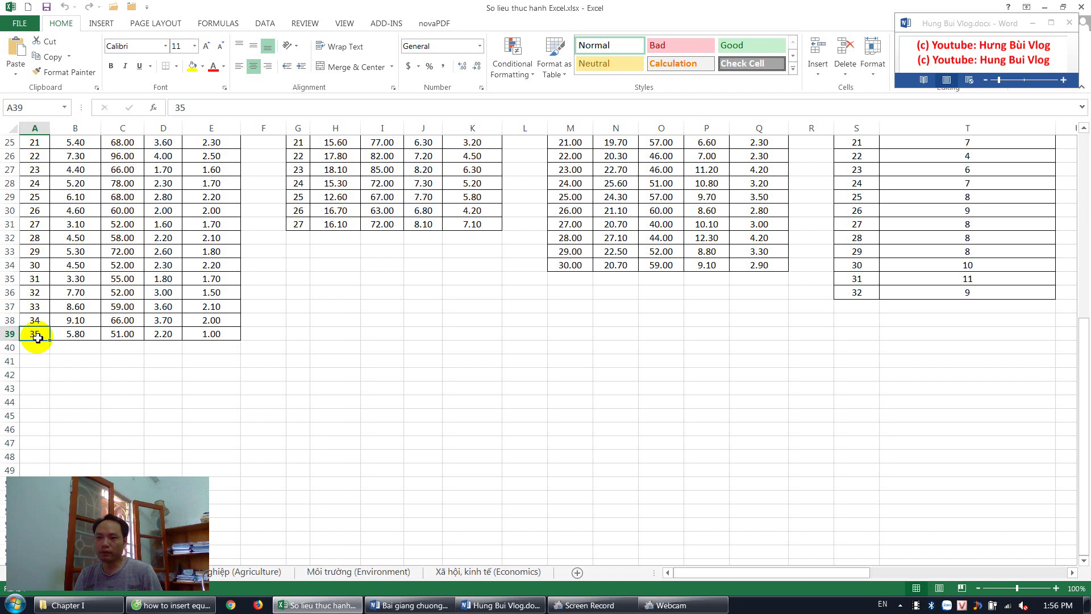
scroll(37, 337, up, 4)
scroll(37, 337, up, 4)
drag(720, 573, 893, 573)
drag(647, 504, 994, 505)
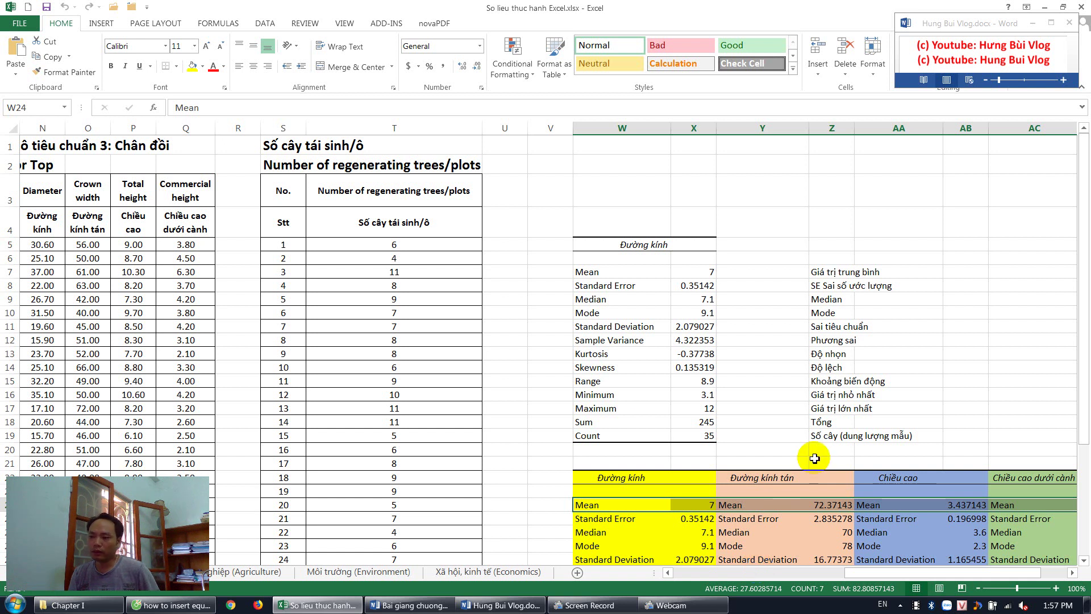
scroll(639, 396, down, 2)
scroll(639, 396, down, 1)
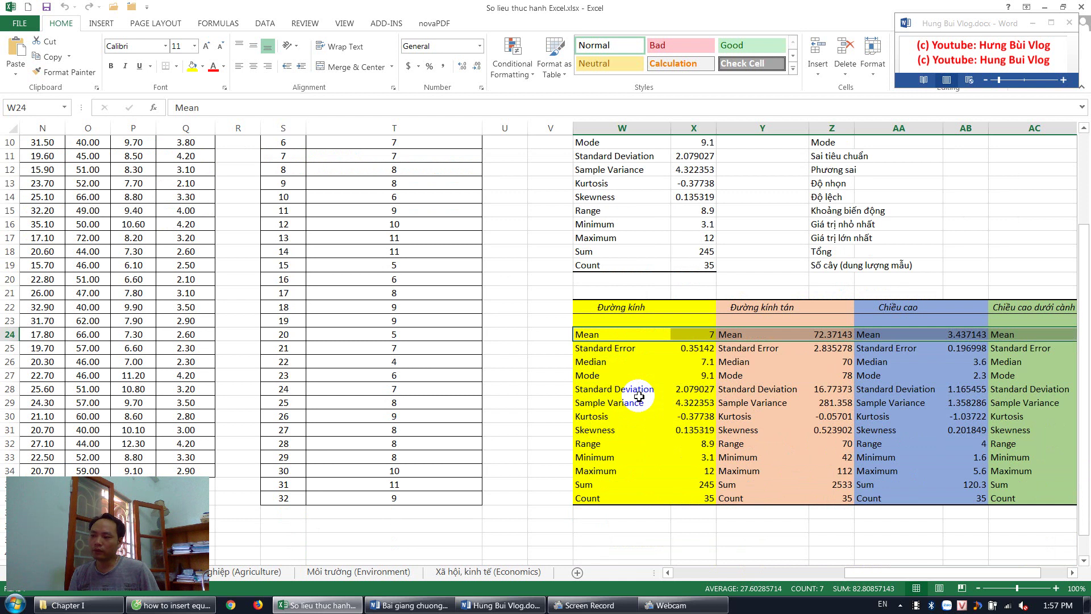
scroll(639, 396, up, 2)
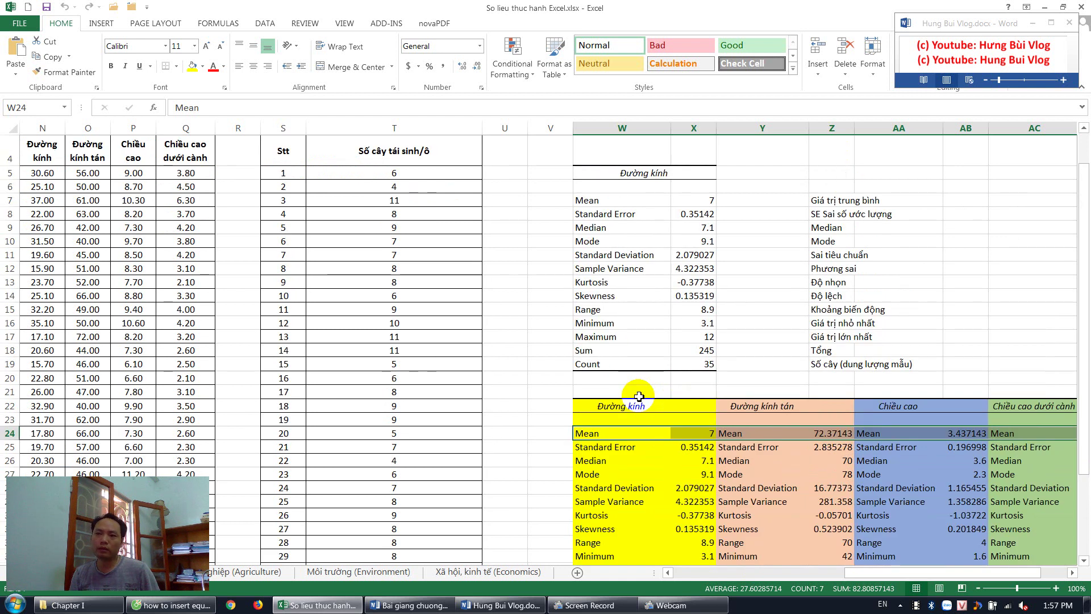
click(609, 425)
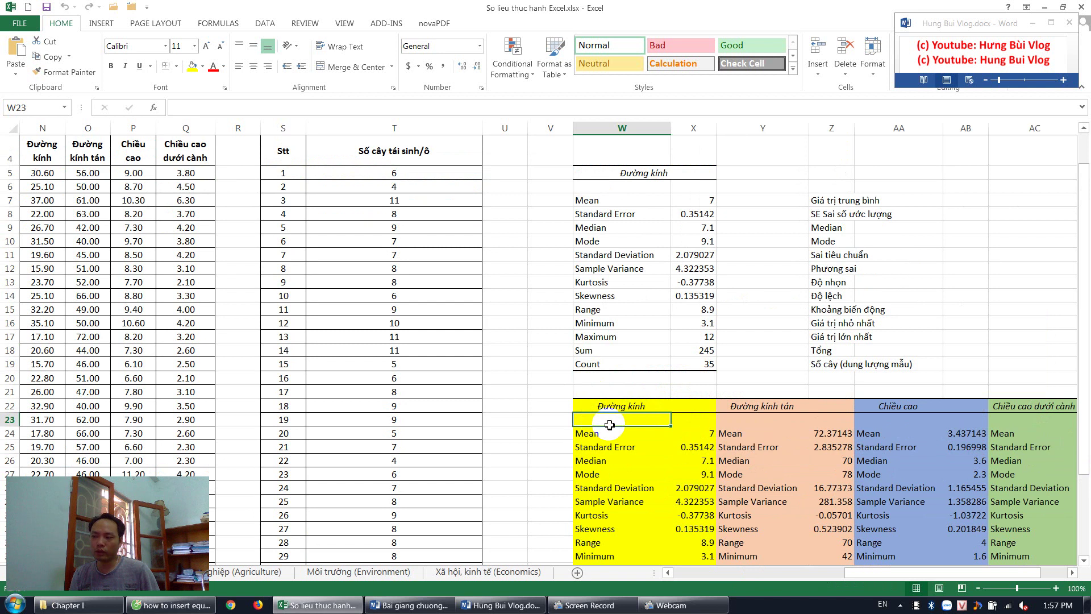
click(750, 420)
click(604, 432)
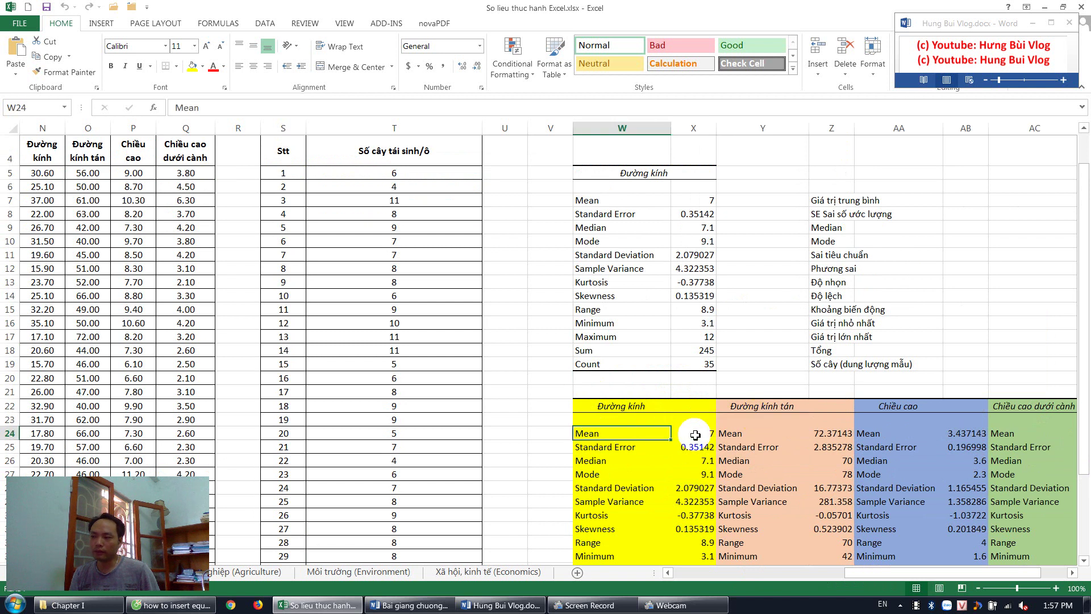
click(695, 435)
click(775, 433)
click(824, 433)
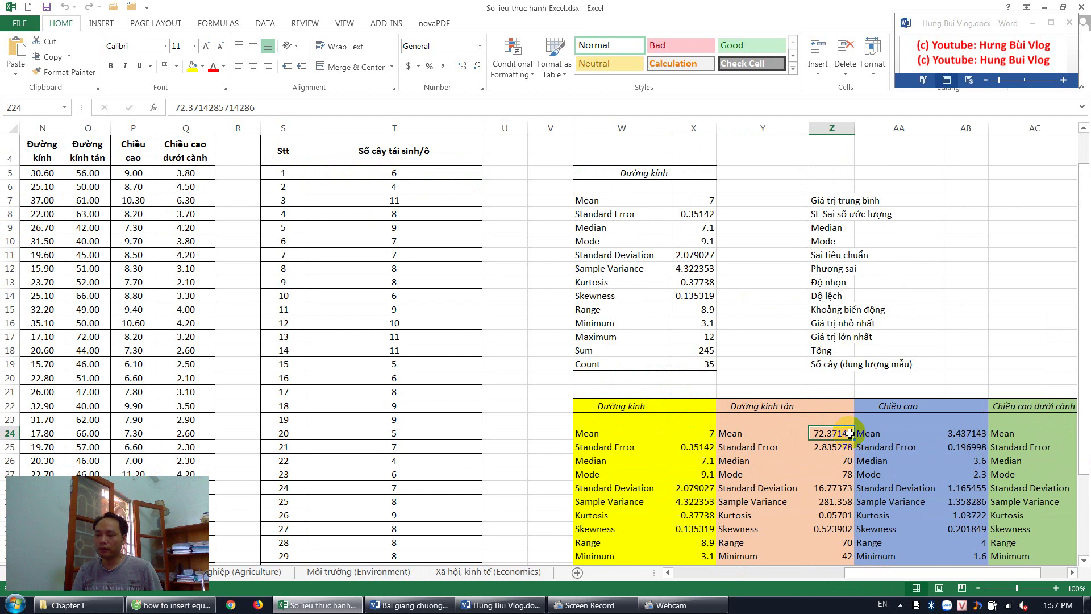
scroll(760, 433, down, 2)
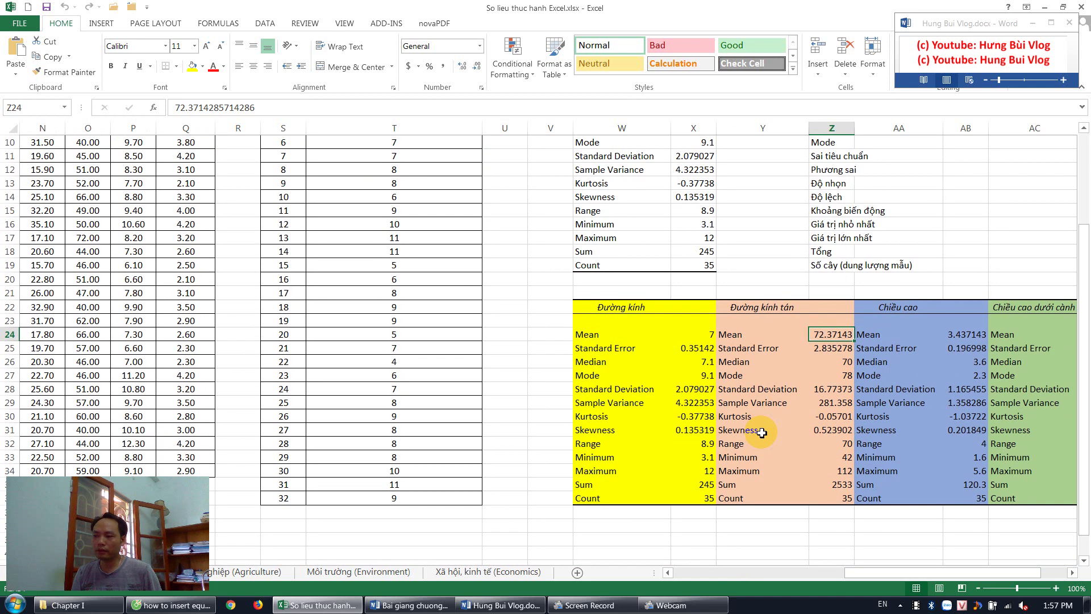
scroll(761, 430, down, 1)
scroll(624, 486, up, 3)
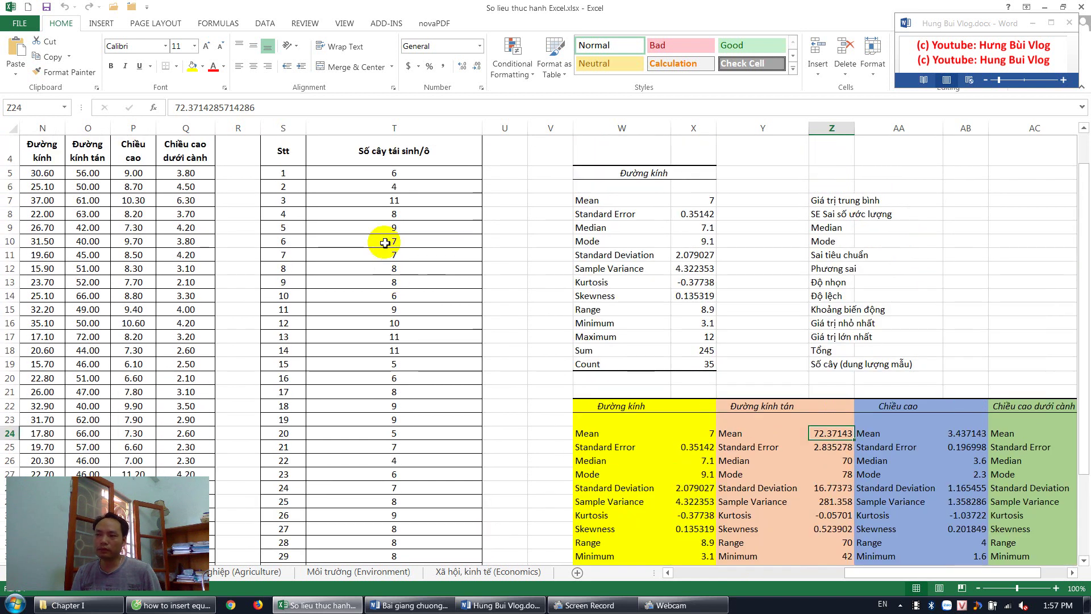
Launch Descriptive Statistics from the Data Analysis tools on the DATA tab.
click(266, 28)
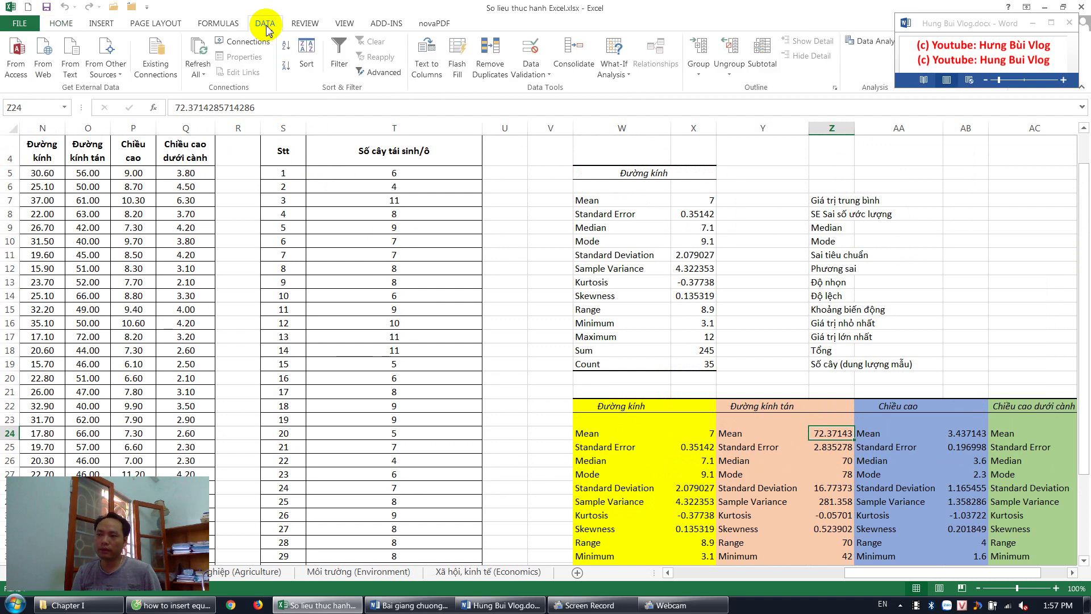
drag(970, 24, 968, 66)
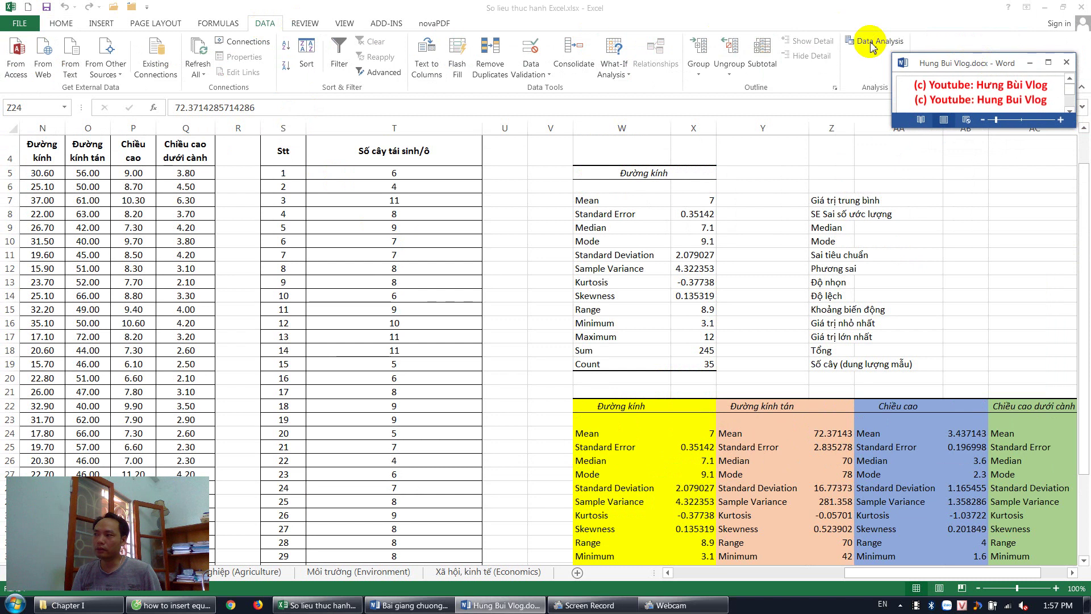
click(872, 42)
drag(959, 67, 959, 40)
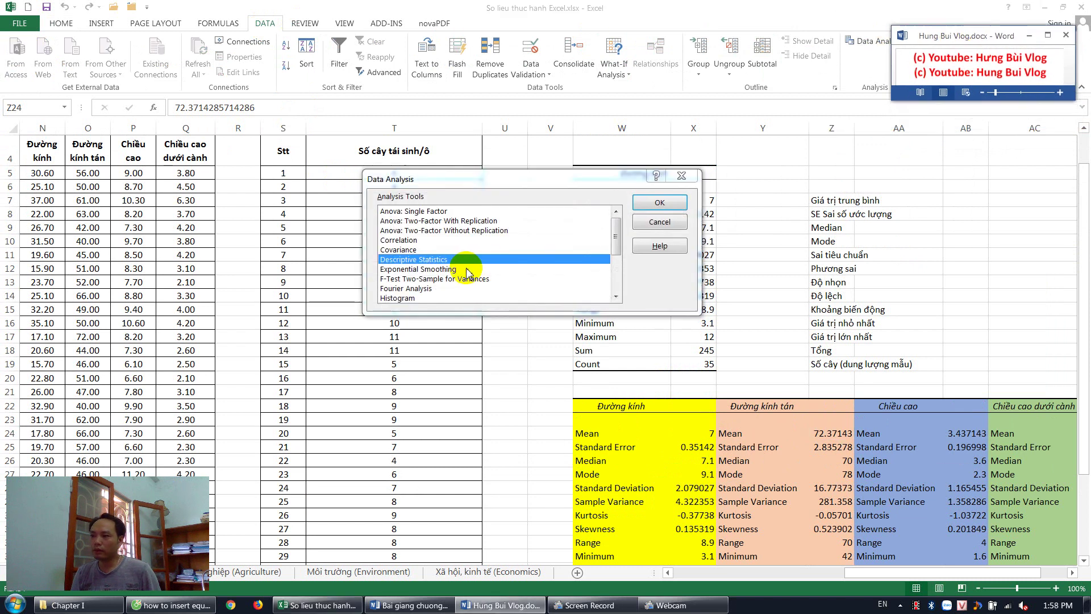
click(430, 260)
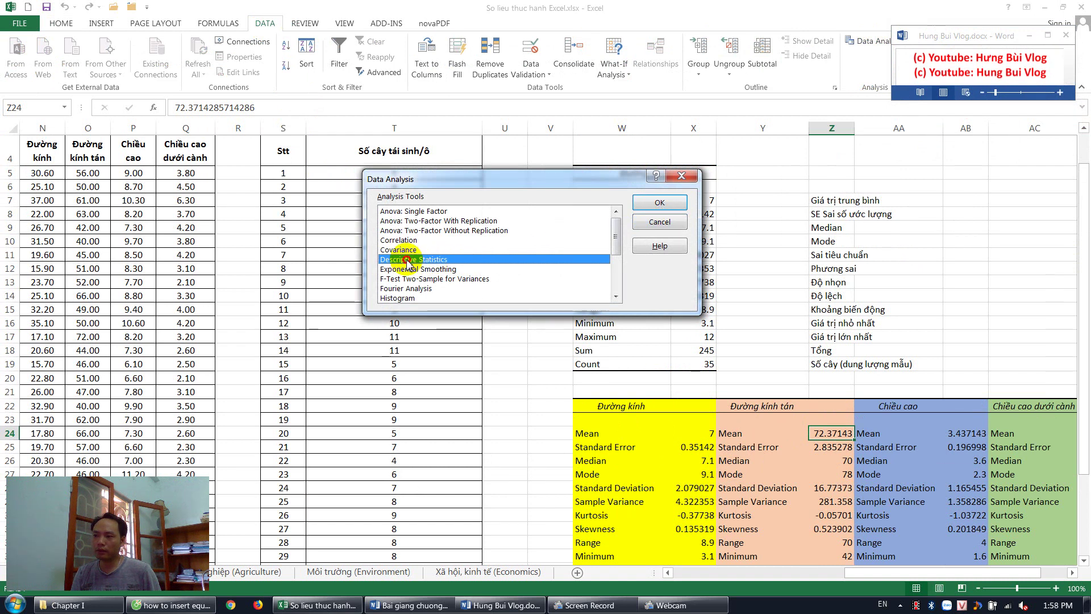
click(658, 203)
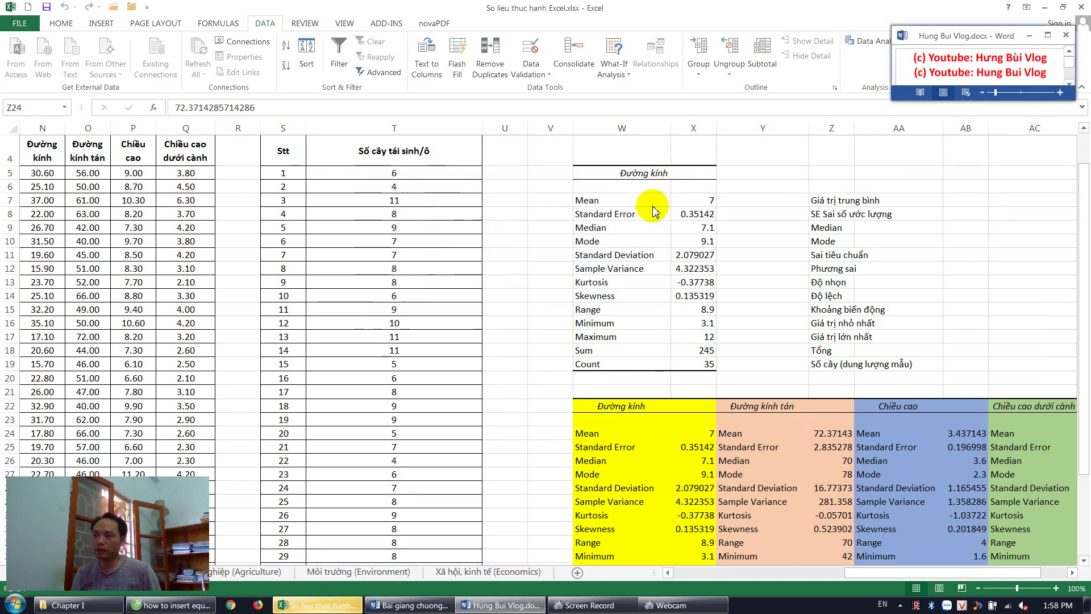
click(335, 609)
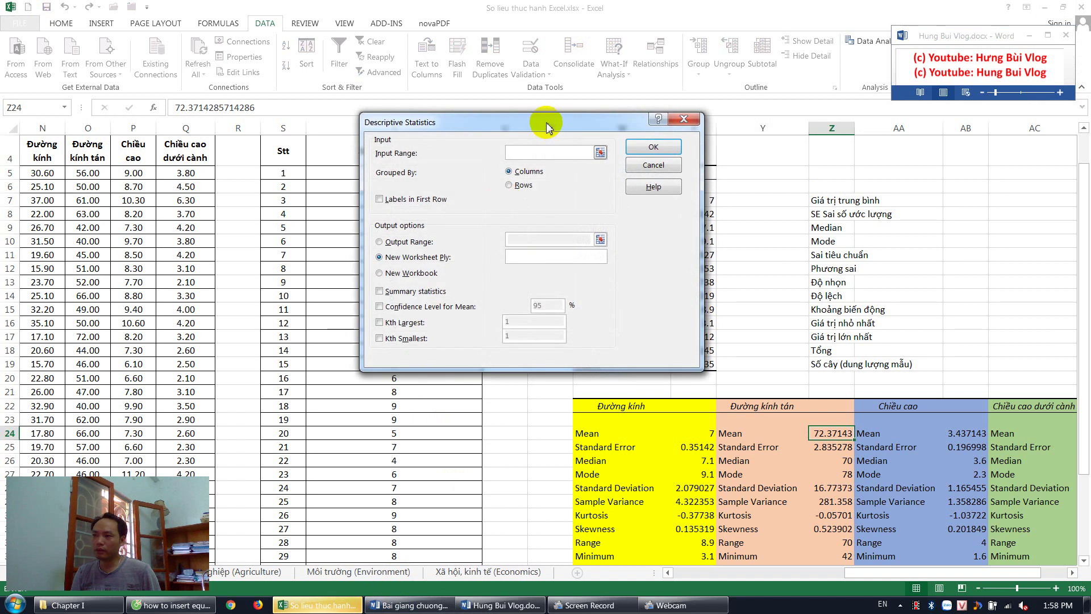
mouse_move(547, 123)
mouse_down()
mouse_move(494, 139)
mouse_move(483, 176)
mouse_up()
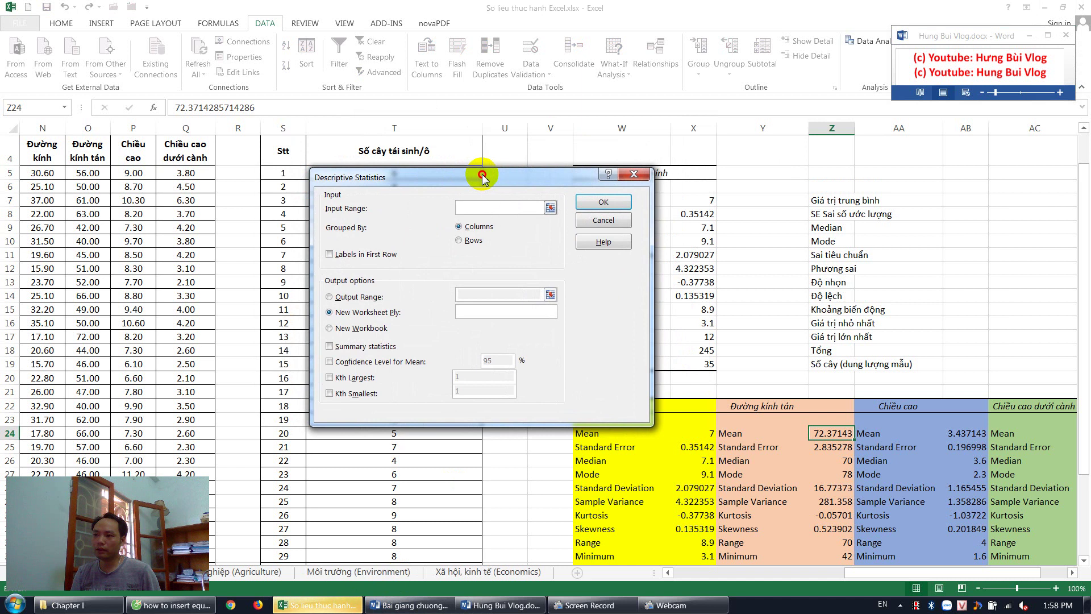
drag(871, 574, 725, 575)
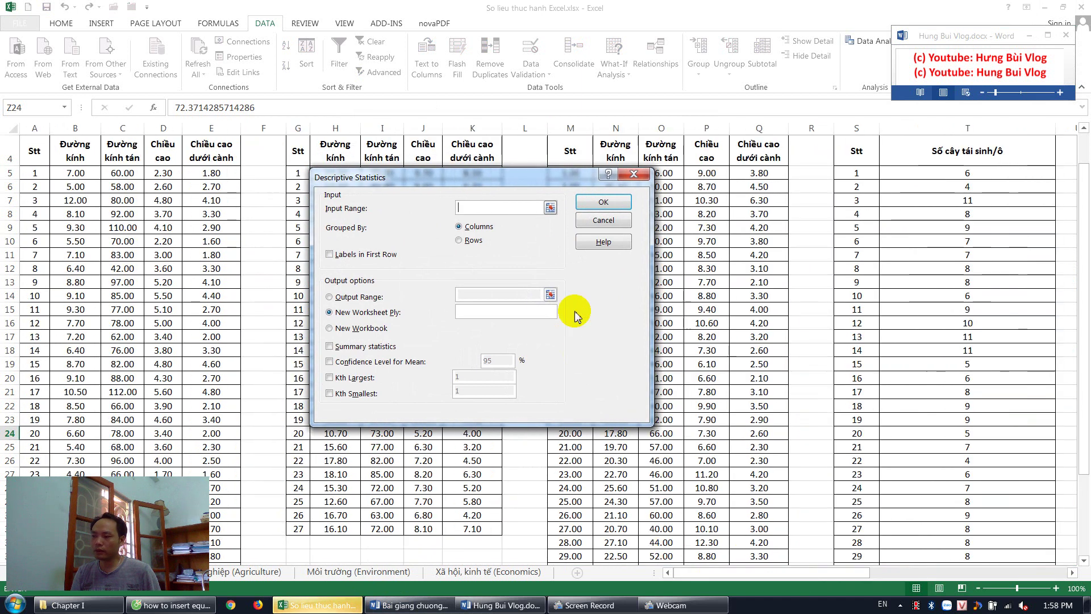
Set the input range to $B$4:$B$39 and send the output to a sheet range.
click(549, 208)
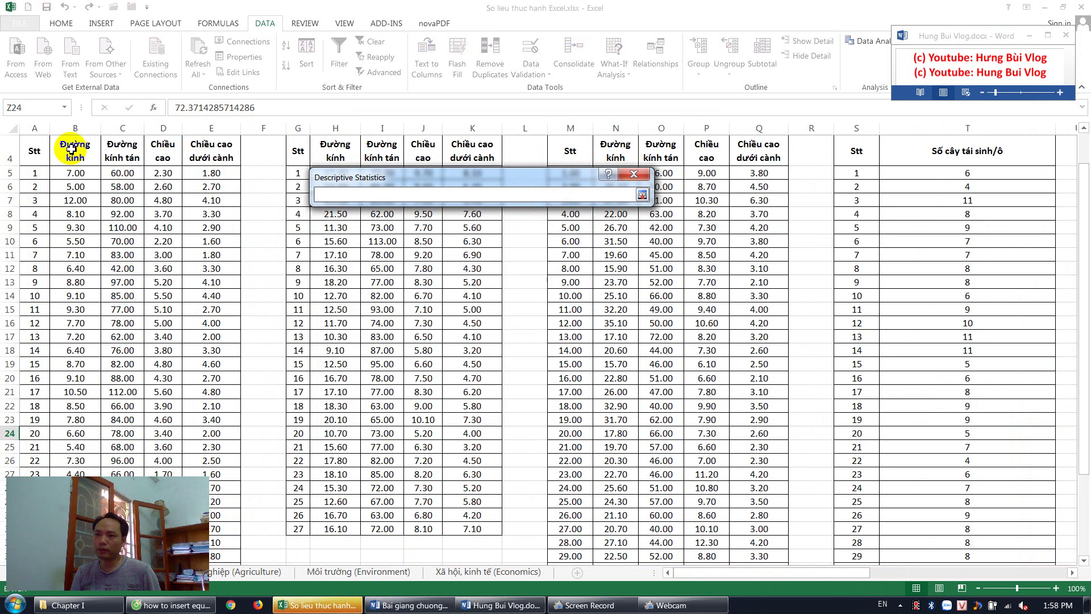
drag(72, 150, 76, 447)
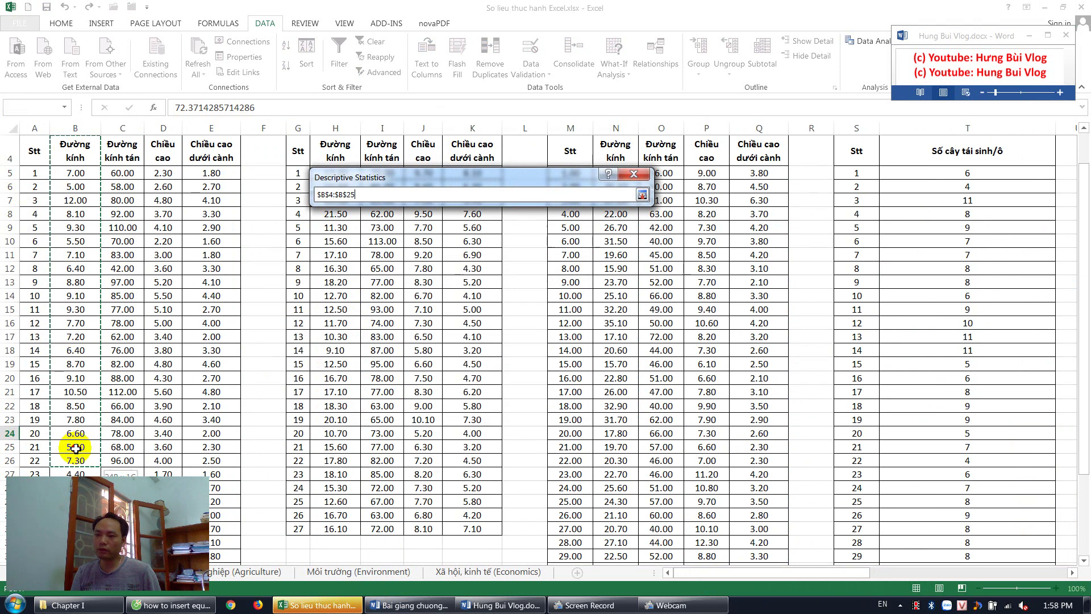
mouse_move(76, 448)
mouse_down()
mouse_move(72, 607)
mouse_move(79, 392)
mouse_up()
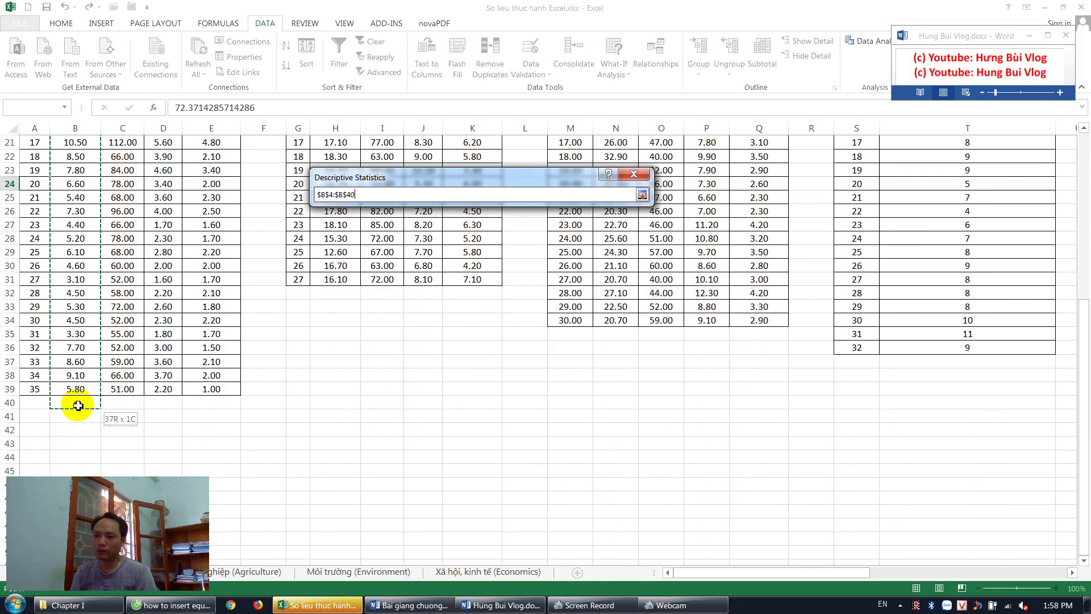
scroll(79, 392, up, 6)
scroll(85, 369, up, 1)
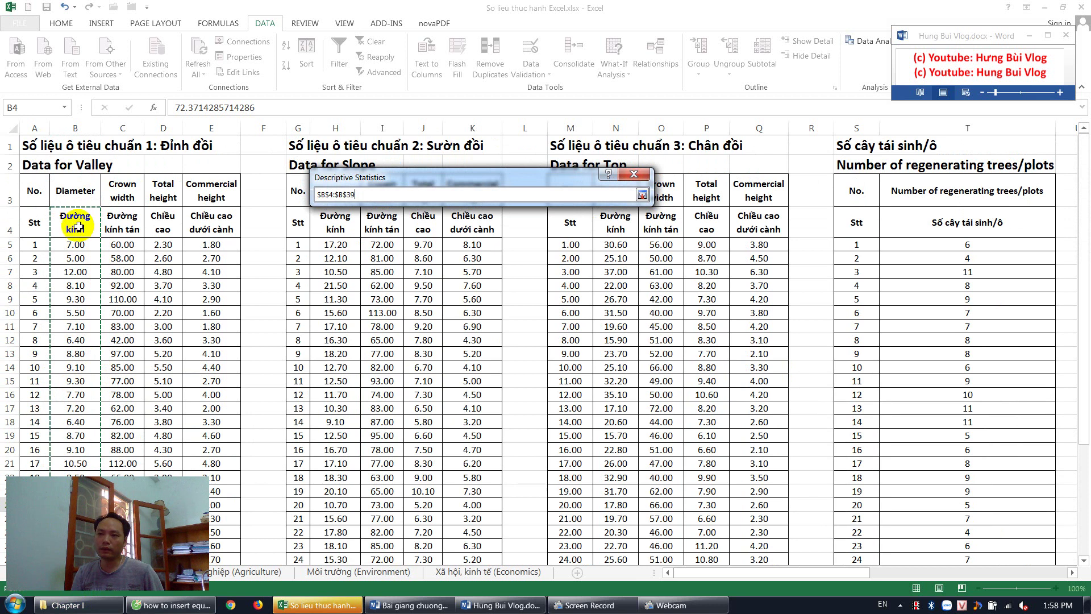
click(642, 196)
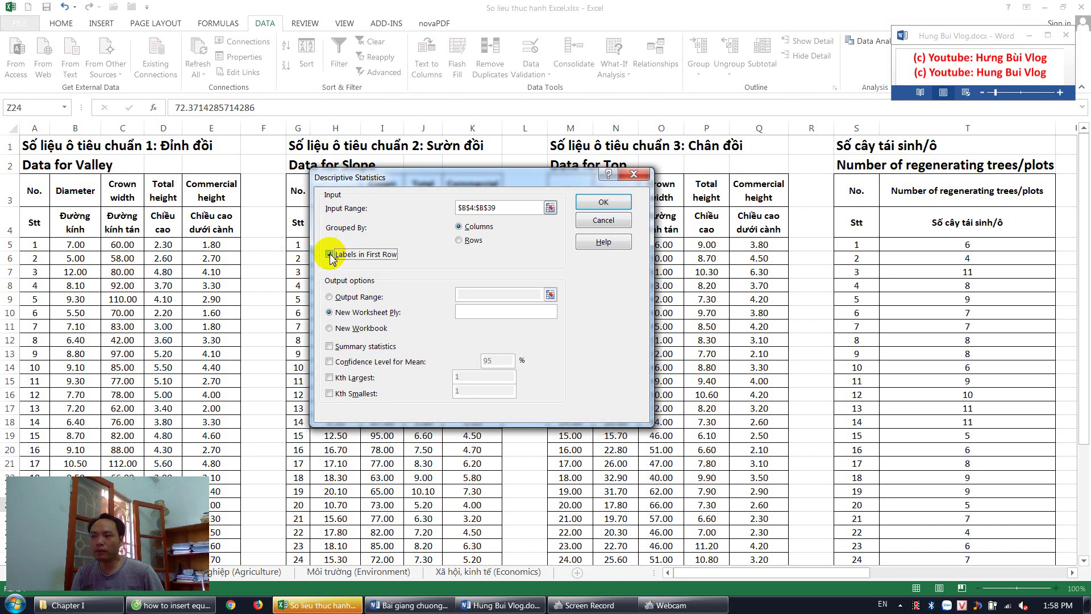
click(329, 297)
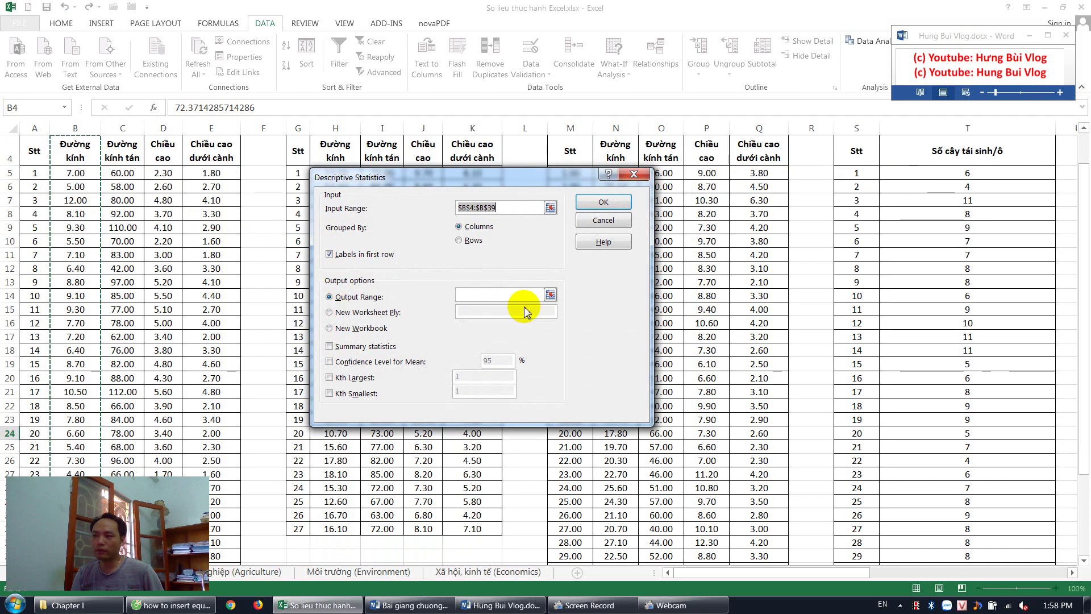
Output to $W$39 with Confidence Level for Mean at 95% and run the analysis.
click(551, 294)
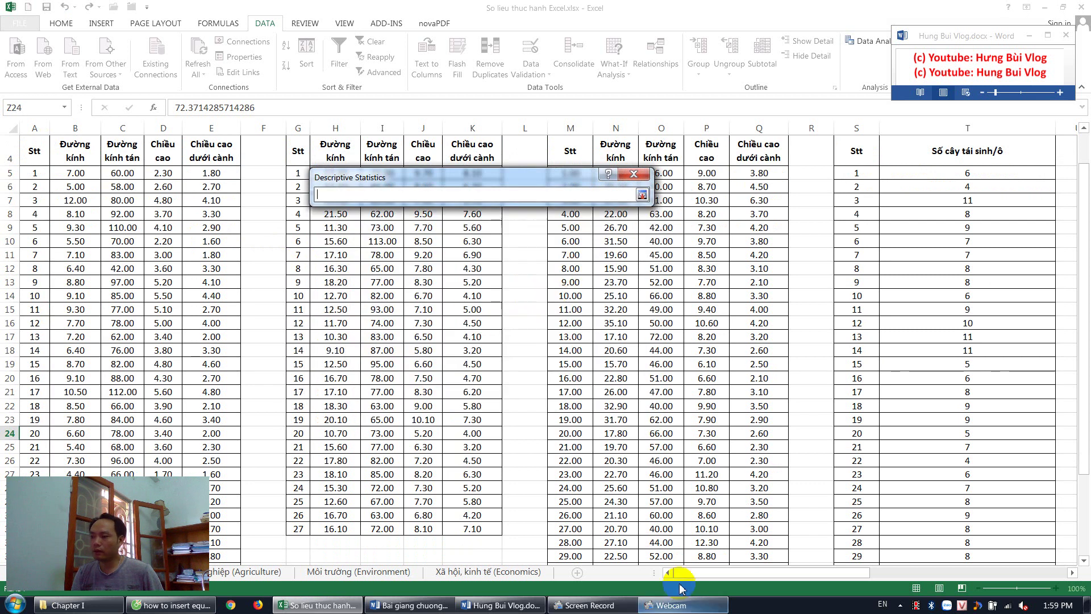
drag(736, 573, 932, 573)
scroll(818, 397, down, 4)
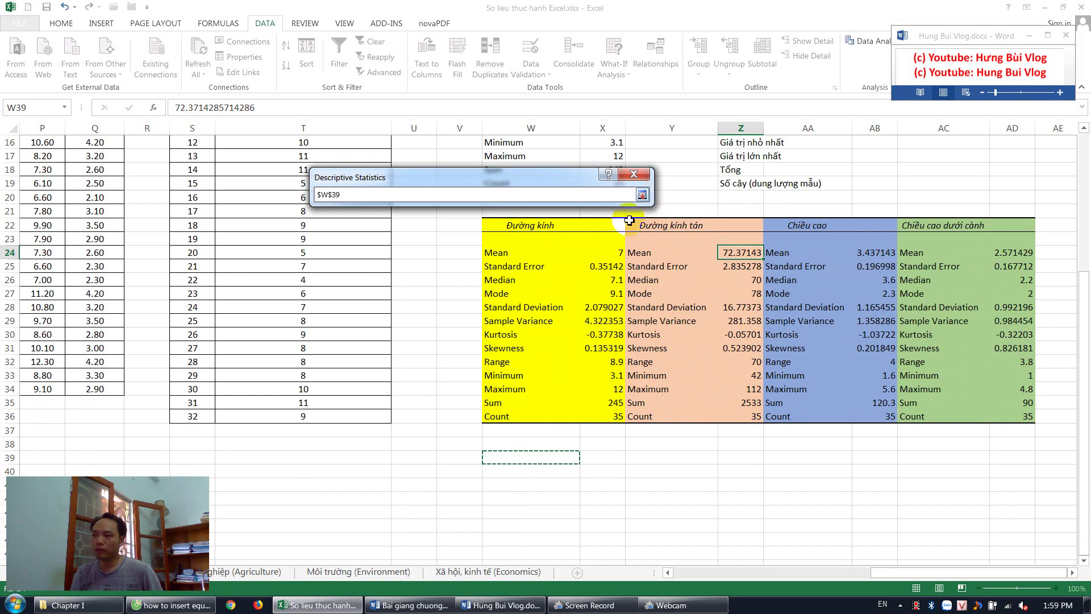
click(643, 195)
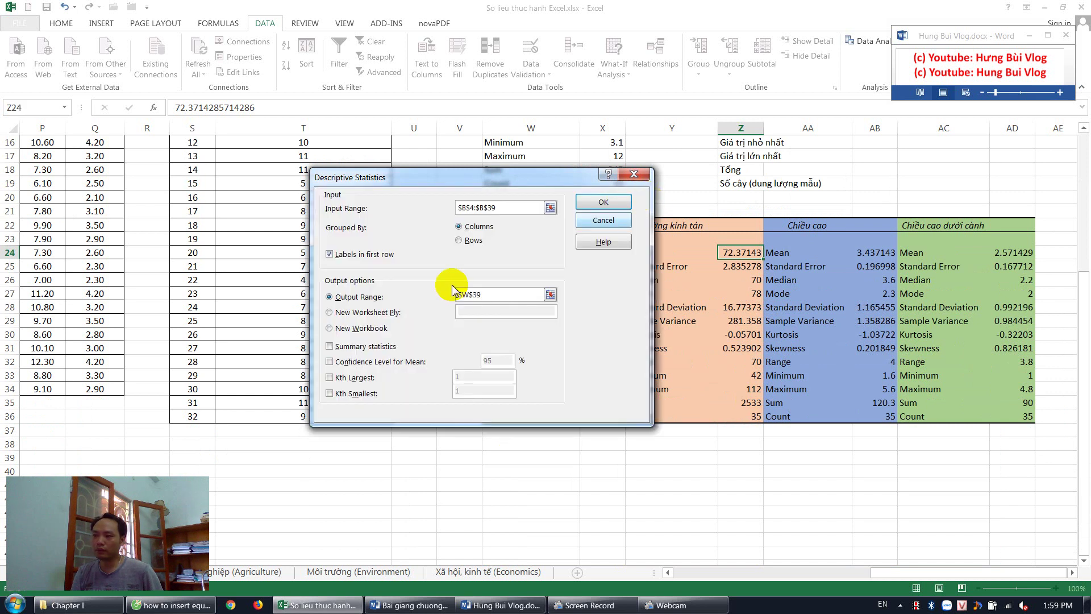
click(331, 363)
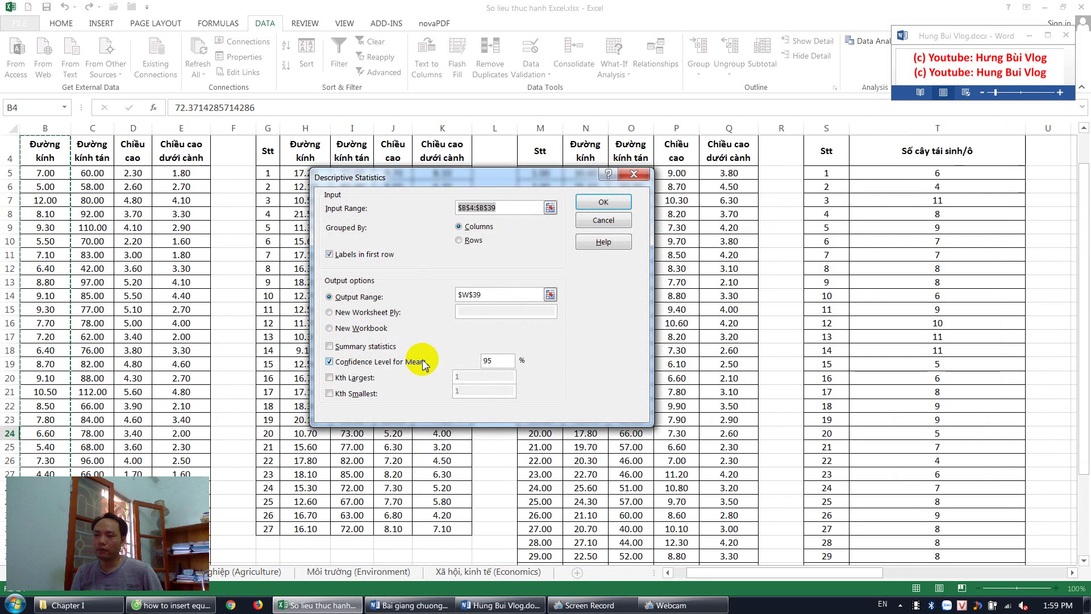
click(496, 364)
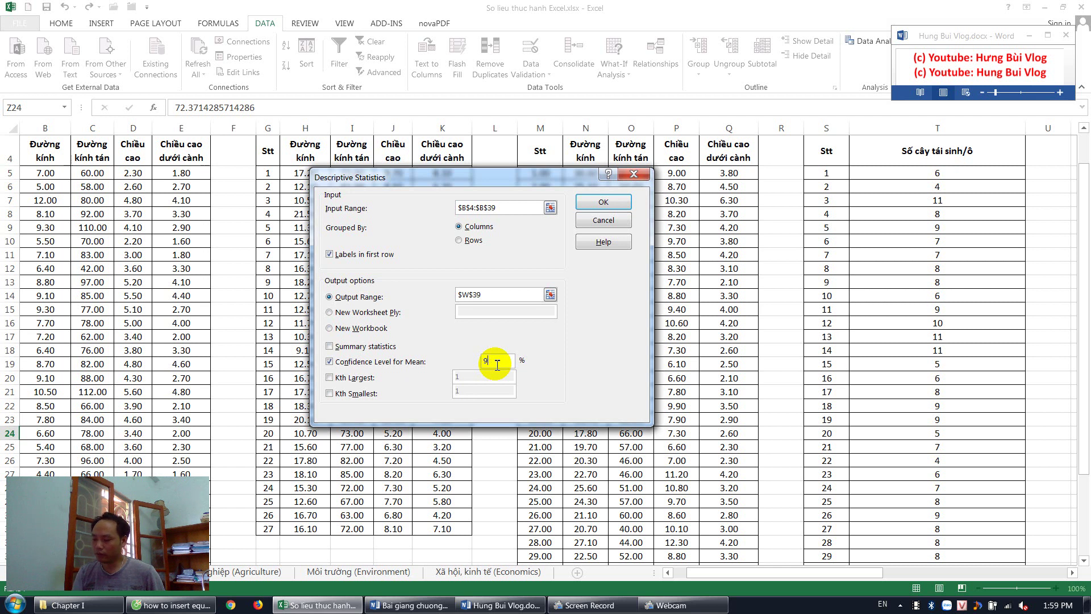
click(611, 203)
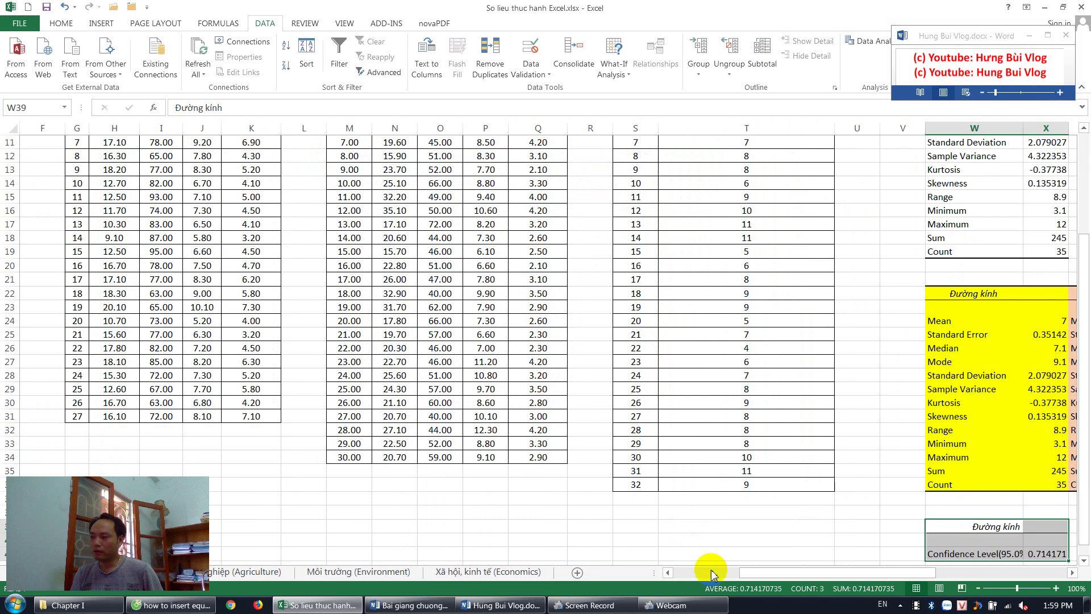
drag(767, 574, 866, 575)
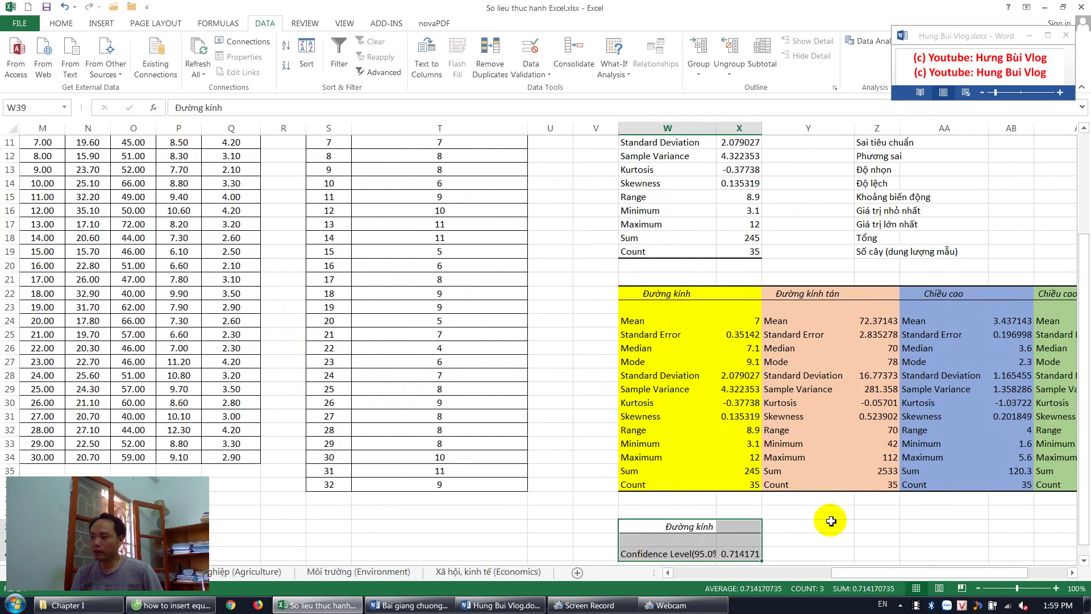
click(722, 533)
scroll(730, 519, down, 3)
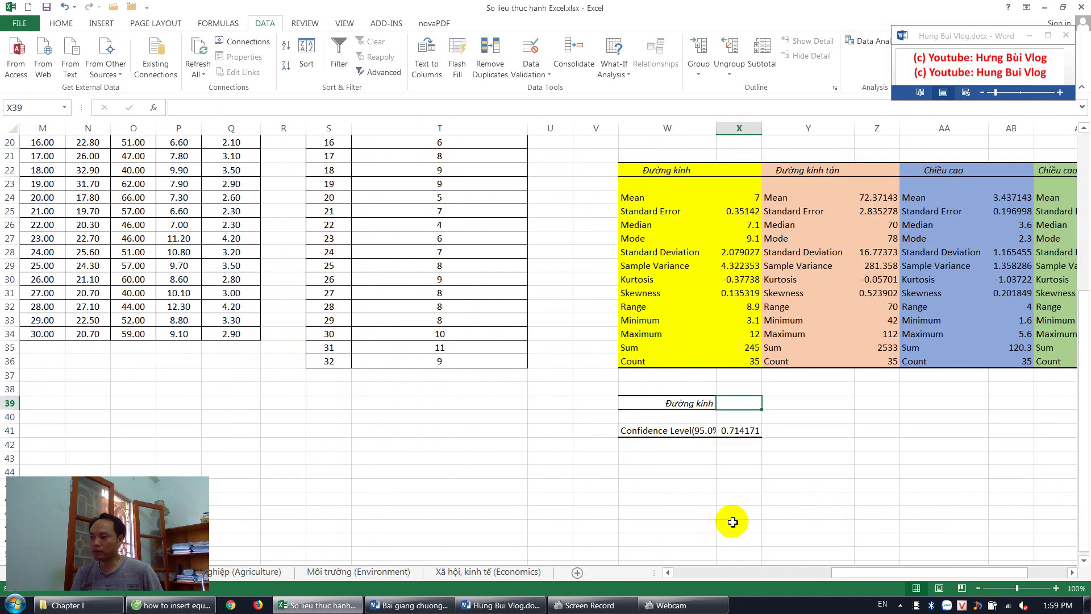
drag(718, 130, 763, 125)
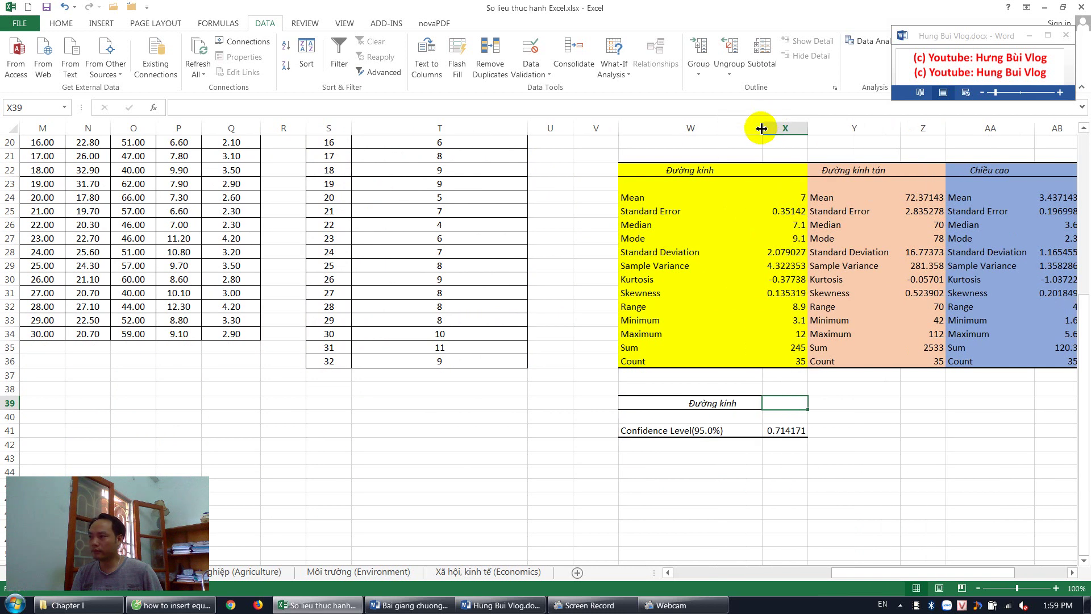
drag(762, 127, 729, 132)
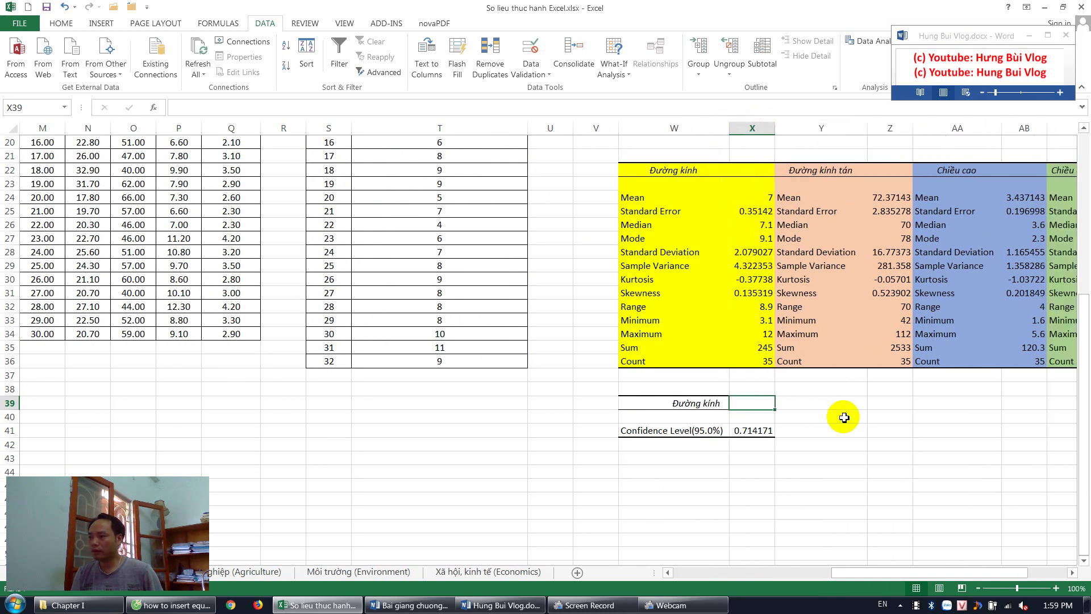
click(737, 432)
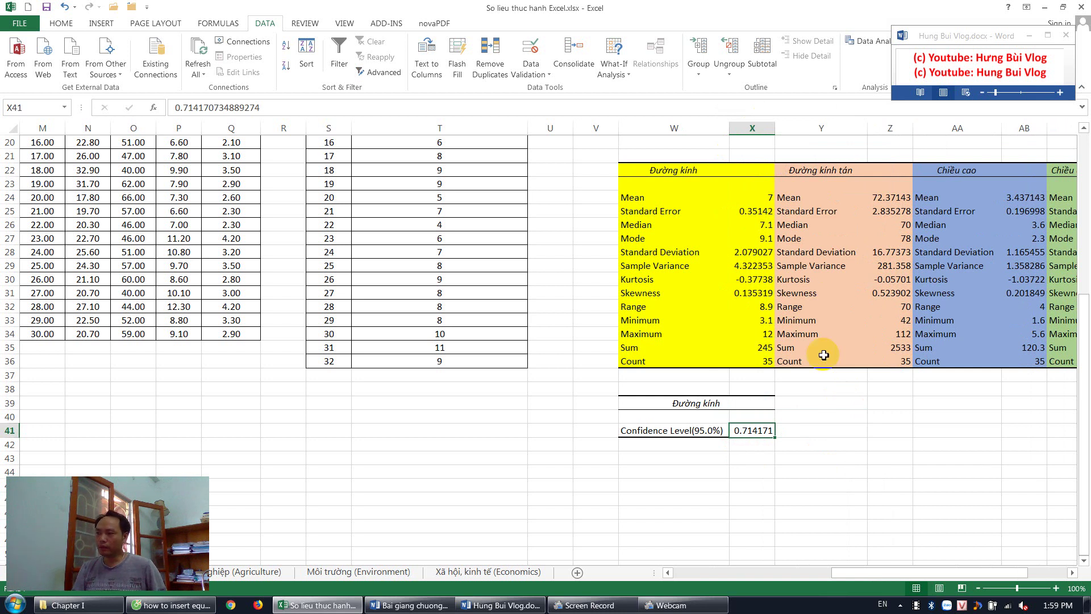
click(755, 198)
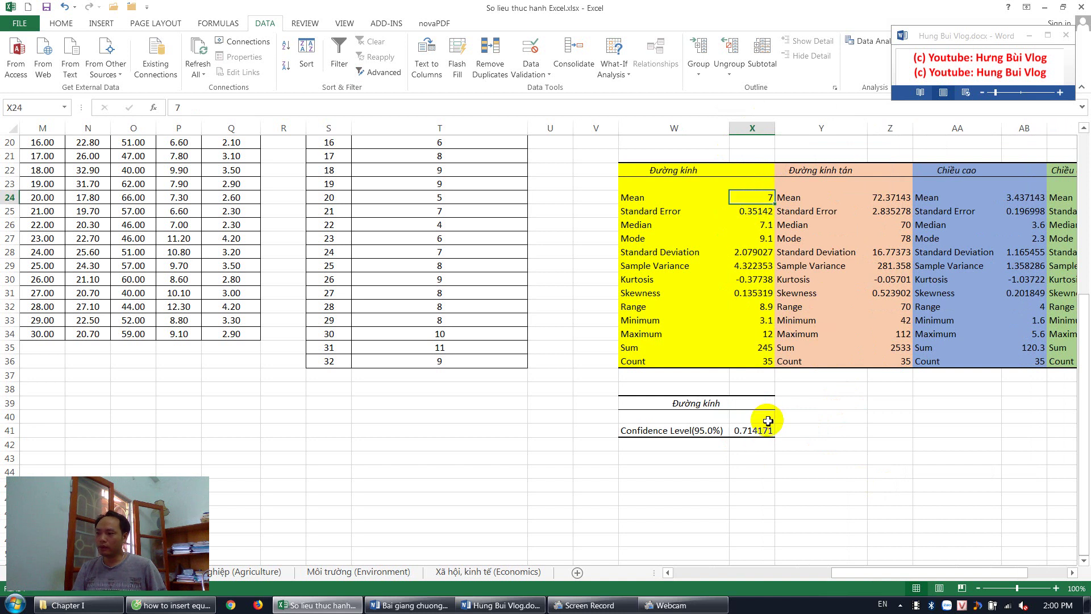
click(751, 433)
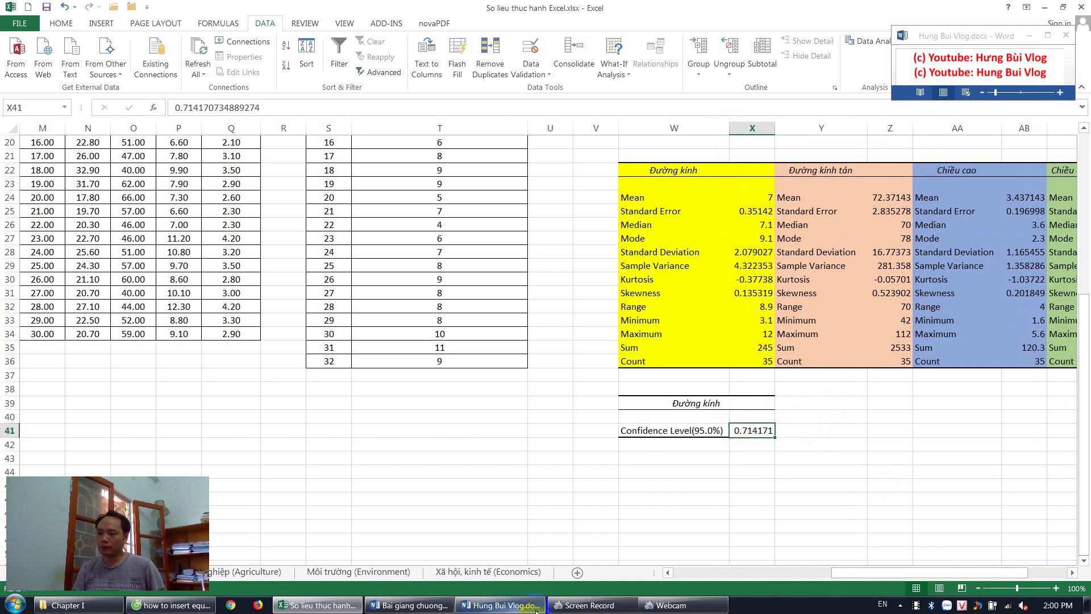
mouse_move(409, 605)
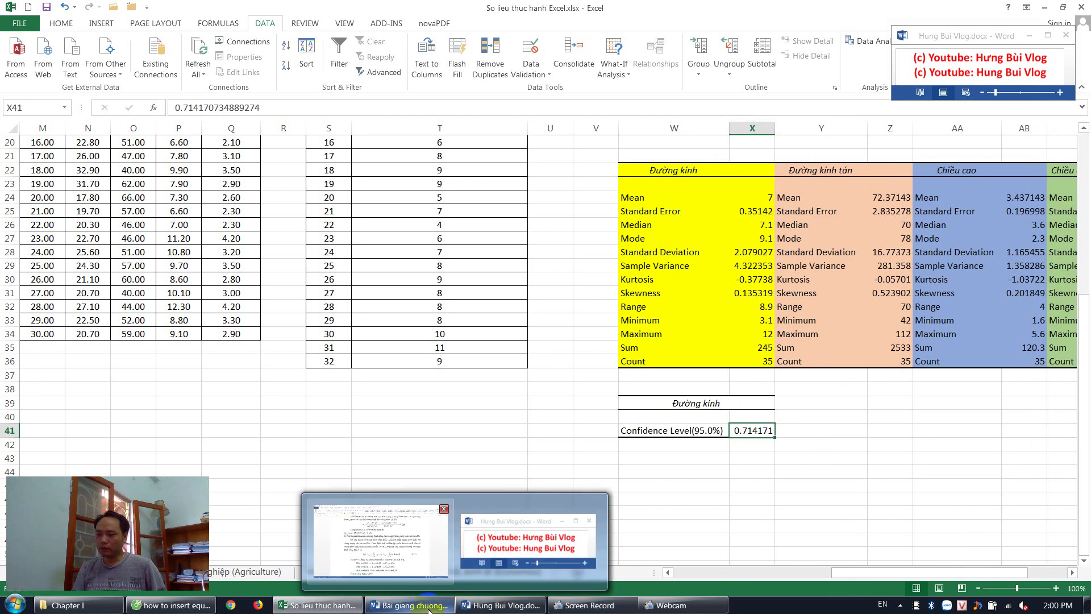
Scroll the Word lecture notes to the interval estimate equation (1.19).
click(429, 607)
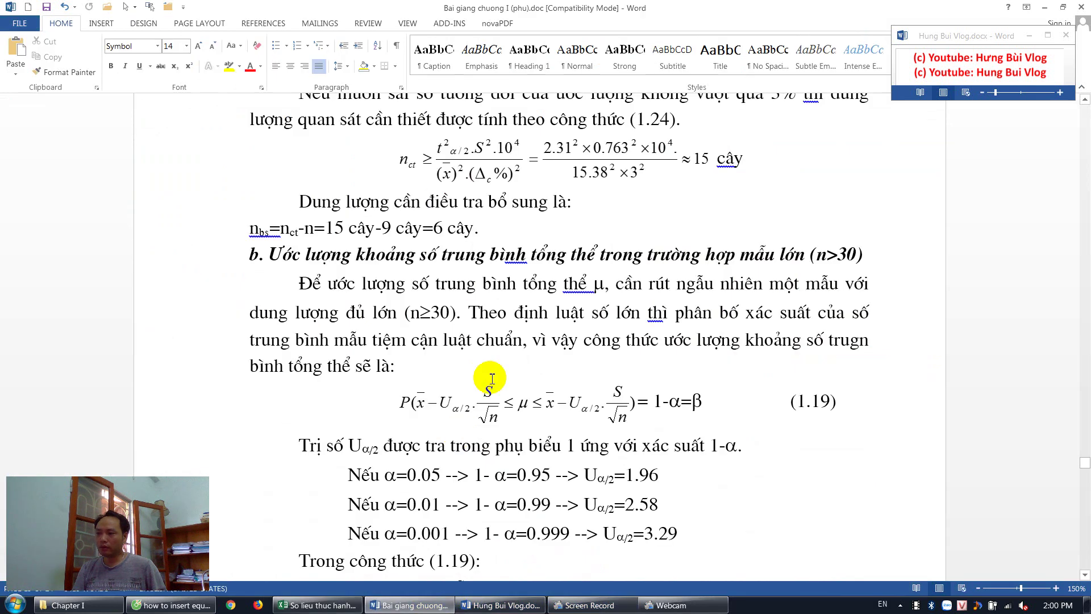
scroll(492, 379, down, 1)
drag(391, 364, 716, 356)
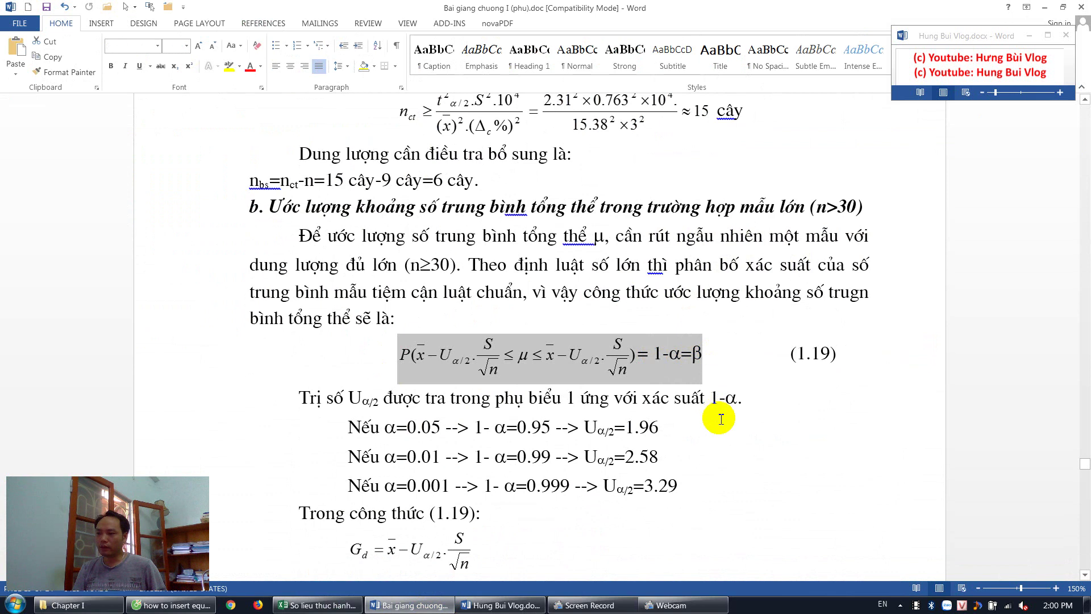
click(719, 418)
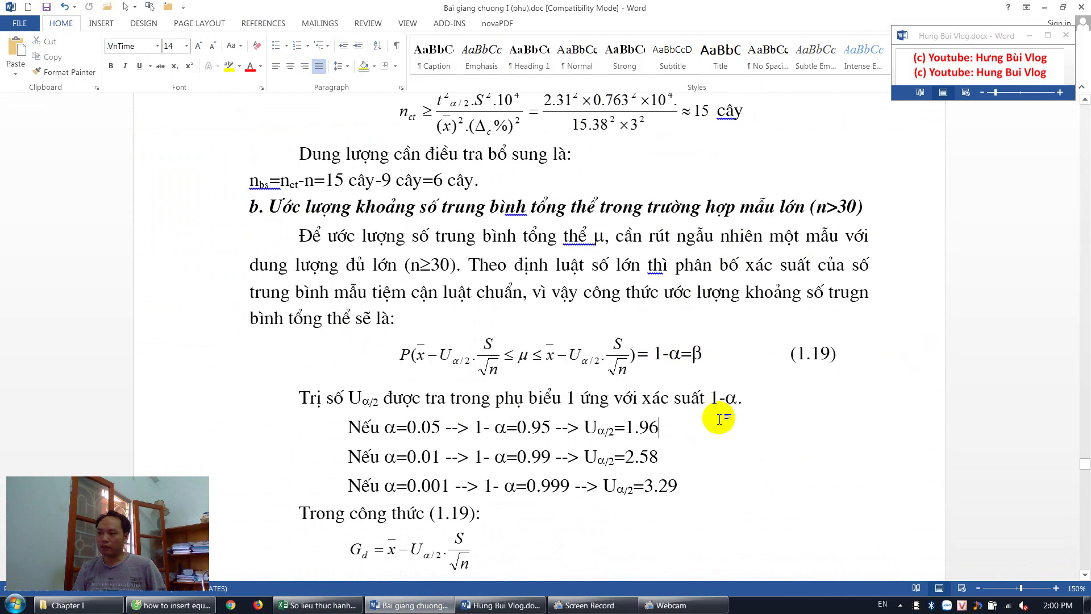
click(509, 356)
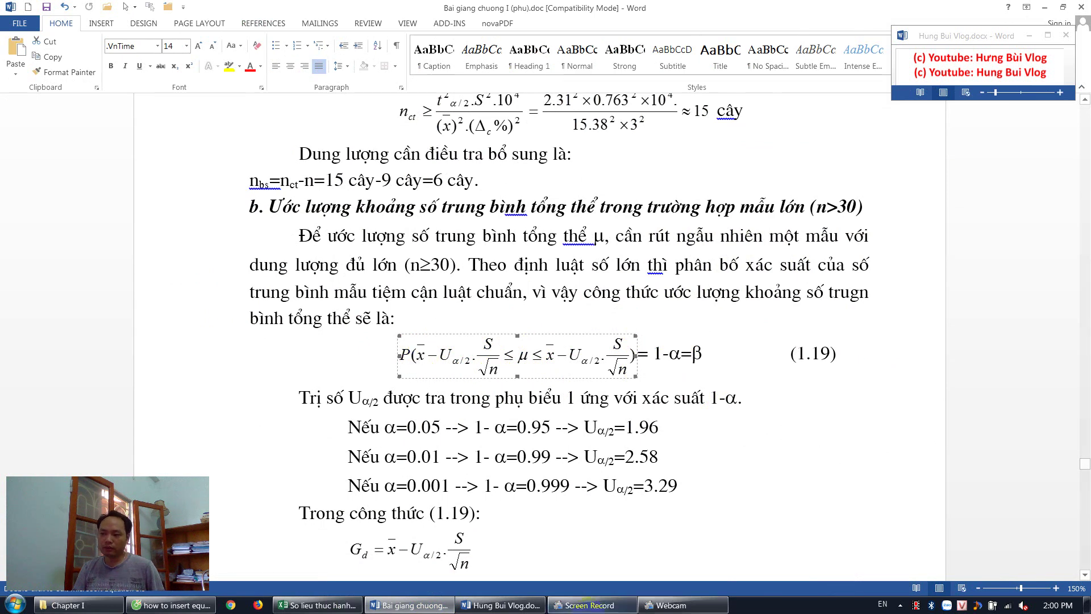
Check the Excel Đường kính mean, standard deviation and count of 35 against formula (1.19).
click(318, 606)
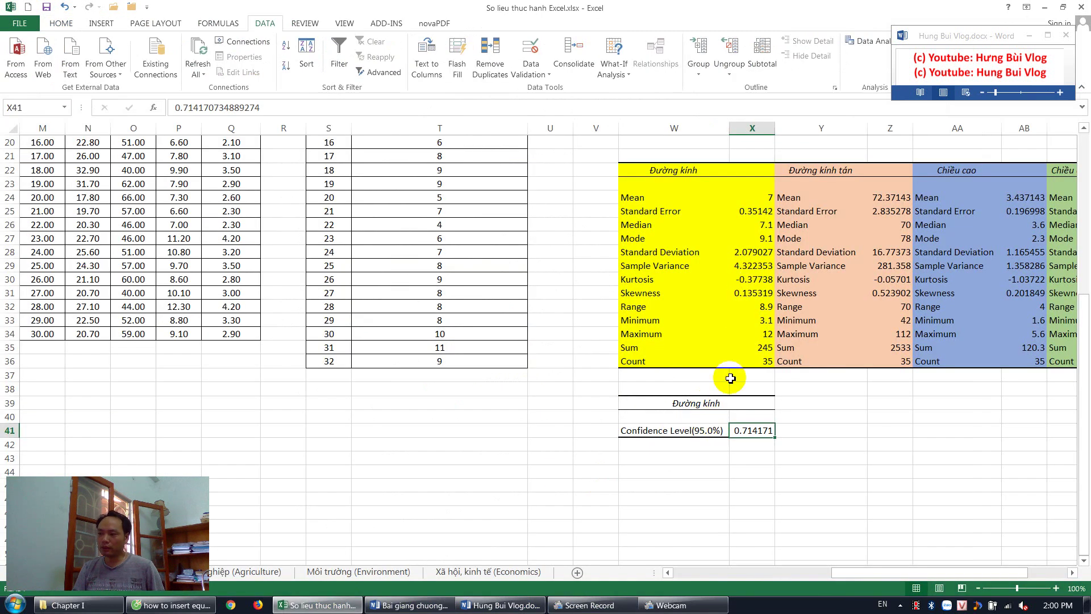
click(758, 198)
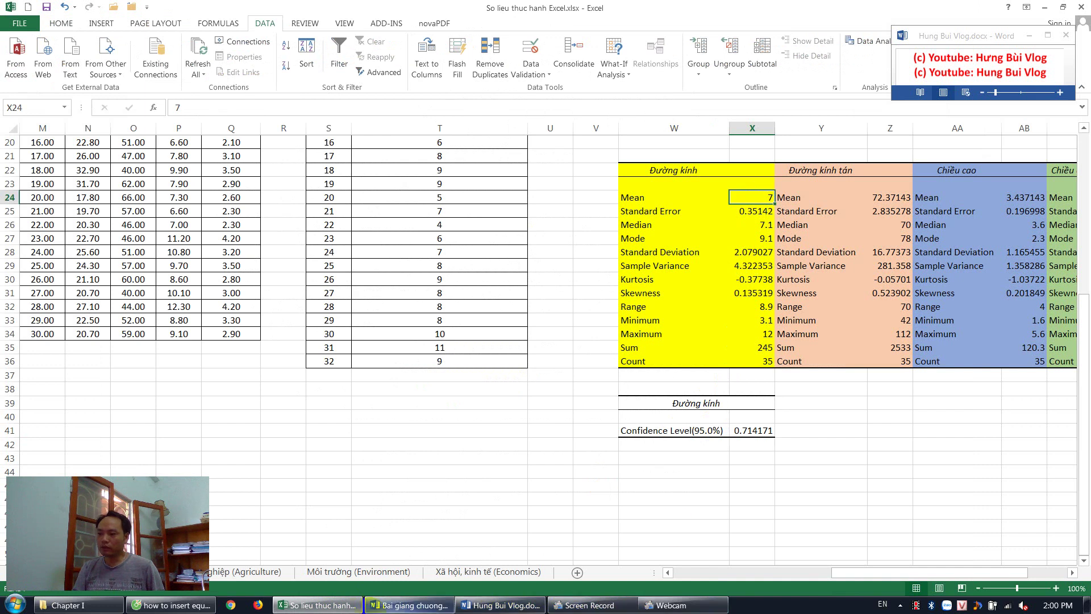
click(410, 605)
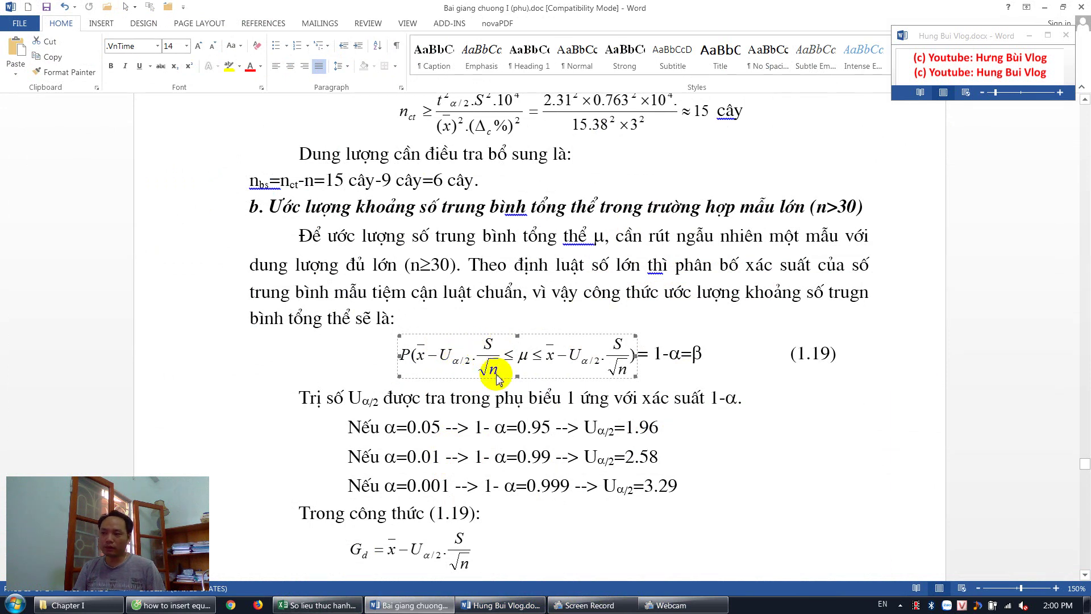
click(317, 604)
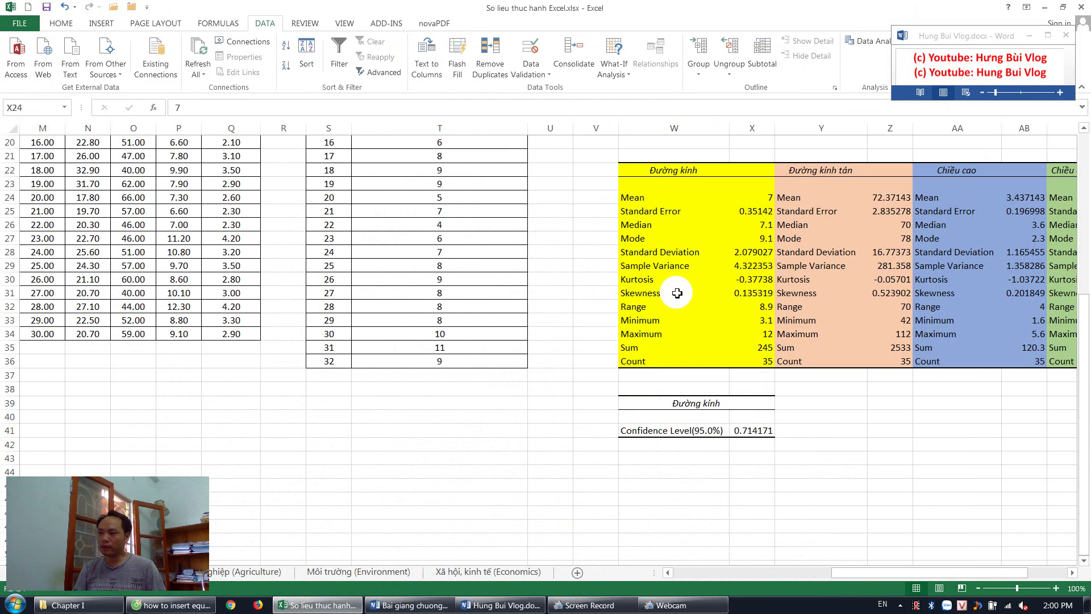
click(762, 252)
click(764, 363)
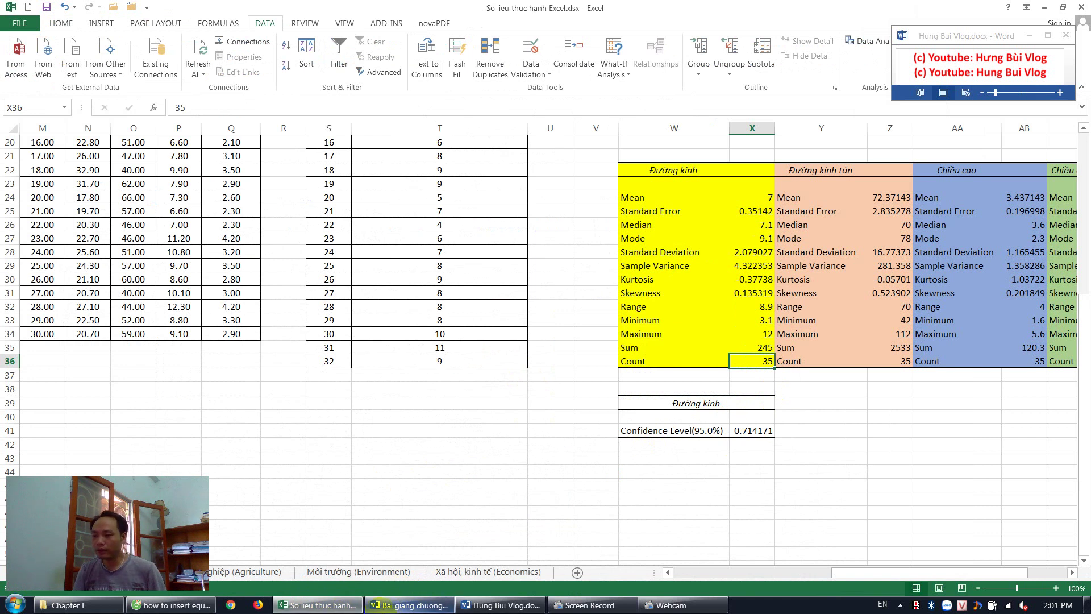
click(408, 605)
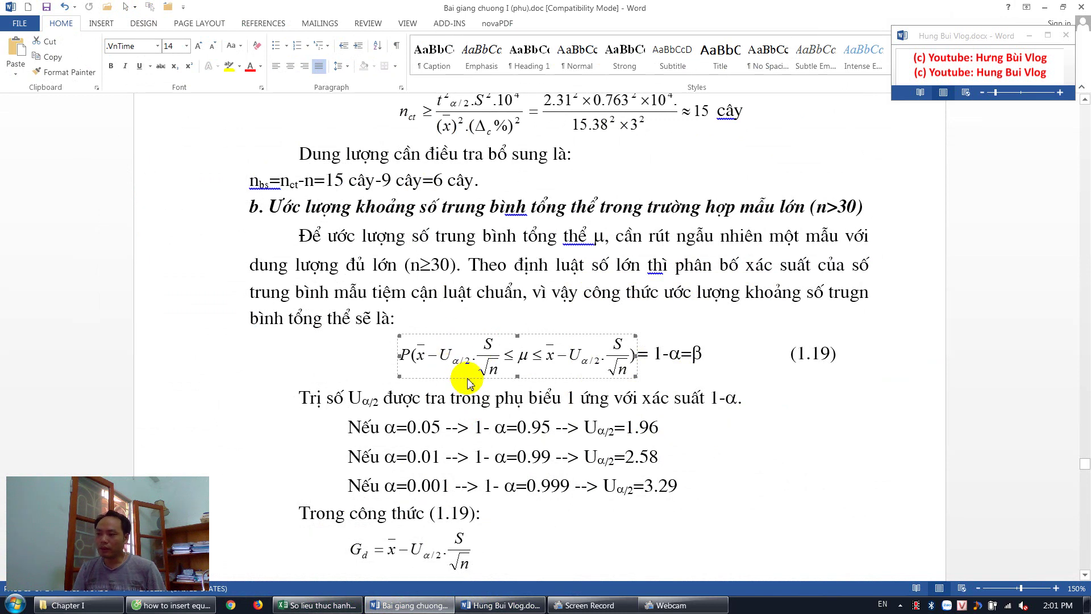
Review point-estimate equations (1.15)–(1.16) in Word, then check the 0.714171 confidence level in Excel.
scroll(467, 384, up, 2)
scroll(487, 463, up, 5)
scroll(1072, 297, up, 5)
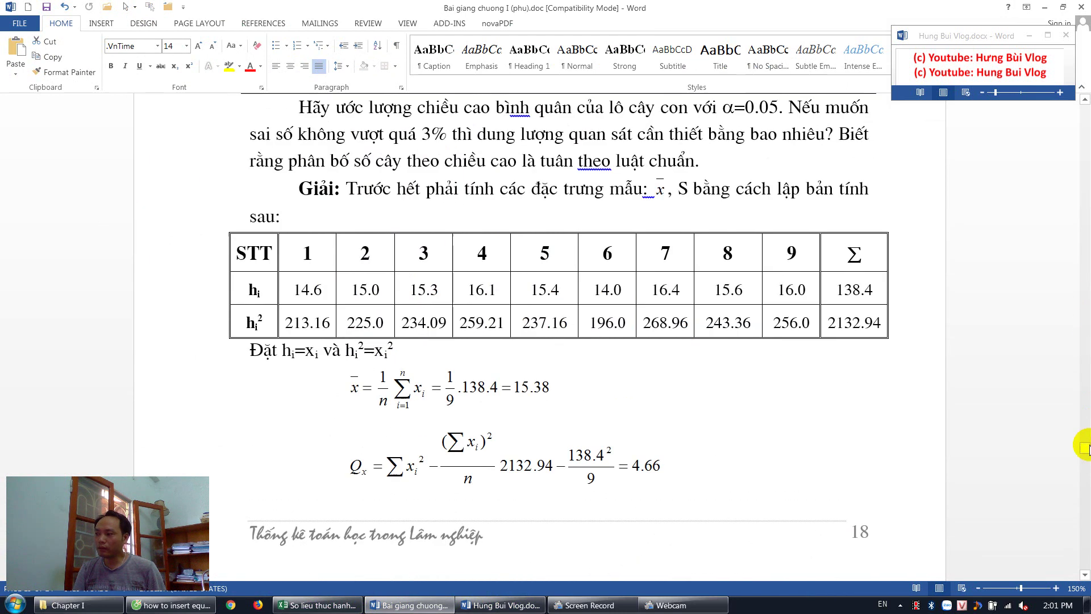
mouse_move(1086, 452)
mouse_down()
mouse_move(1085, 398)
mouse_move(1086, 409)
mouse_up()
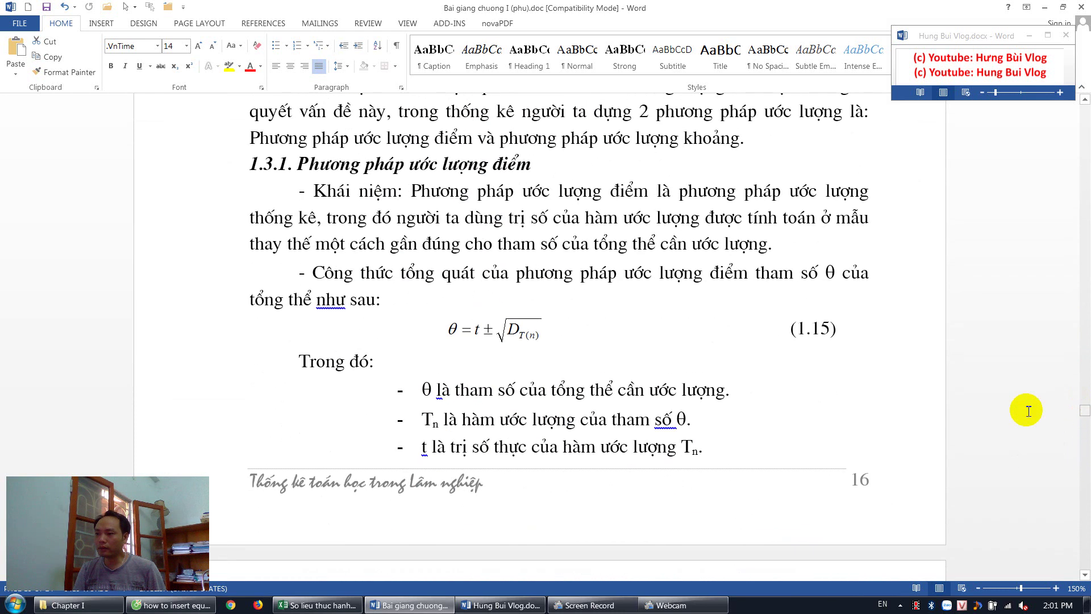
scroll(599, 368, down, 4)
scroll(585, 370, down, 3)
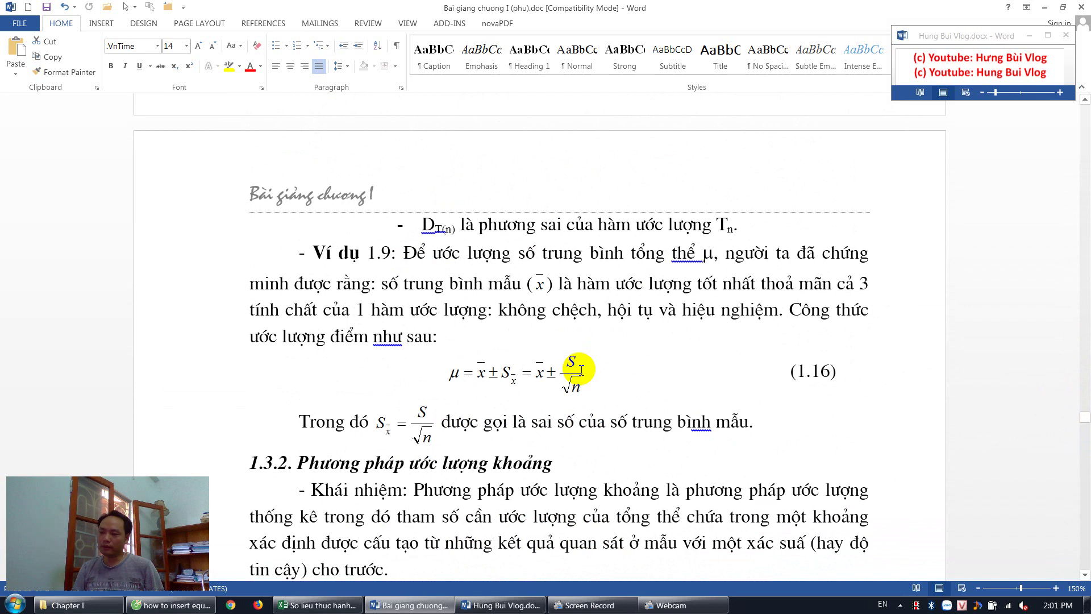
scroll(581, 369, up, 2)
scroll(517, 305, up, 4)
scroll(557, 386, up, 1)
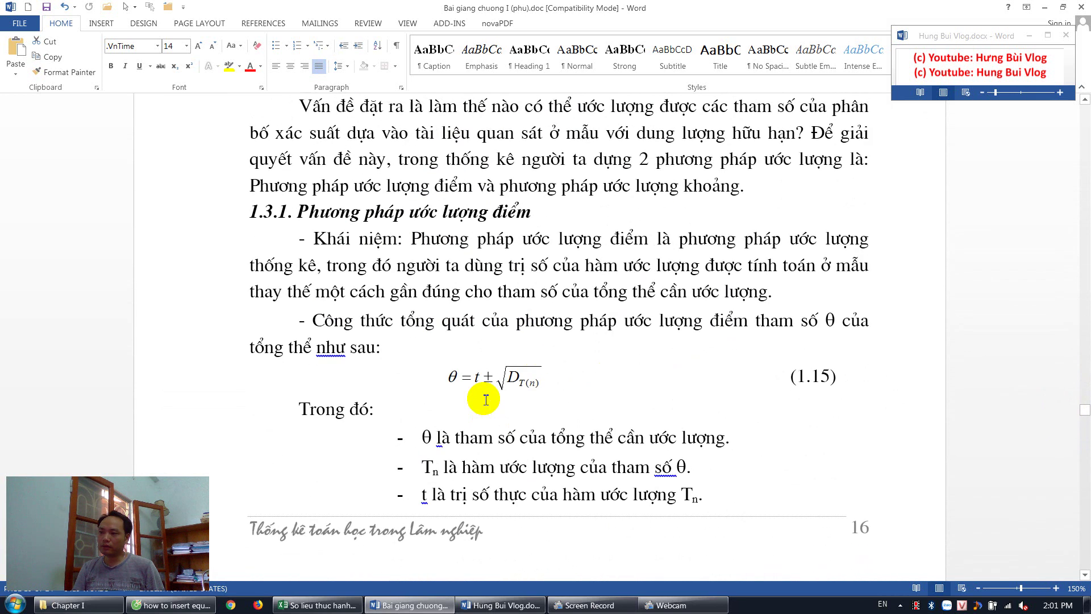
click(452, 376)
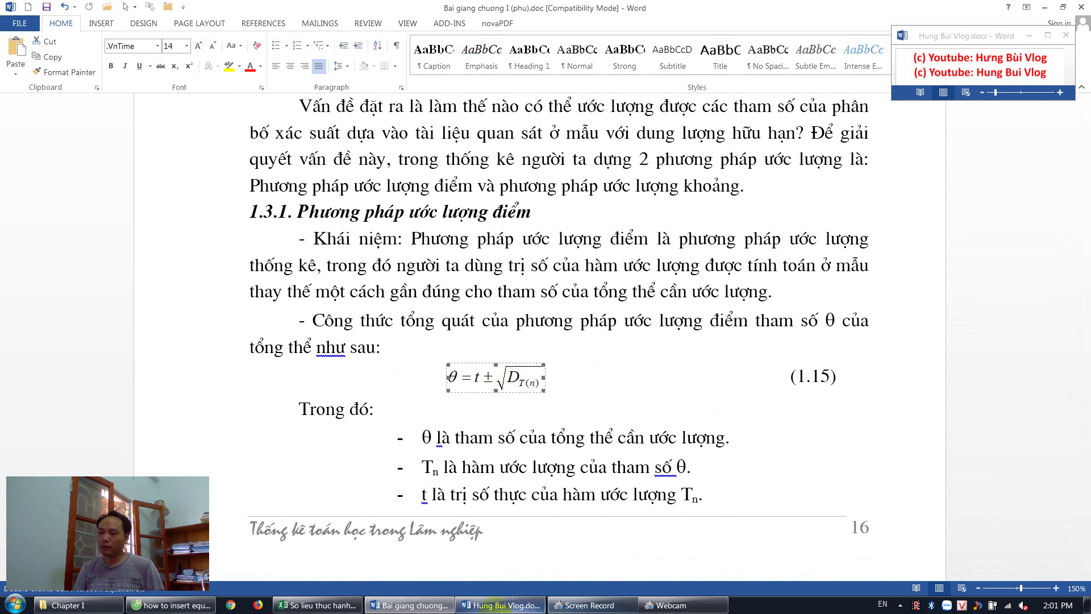
click(318, 605)
click(741, 433)
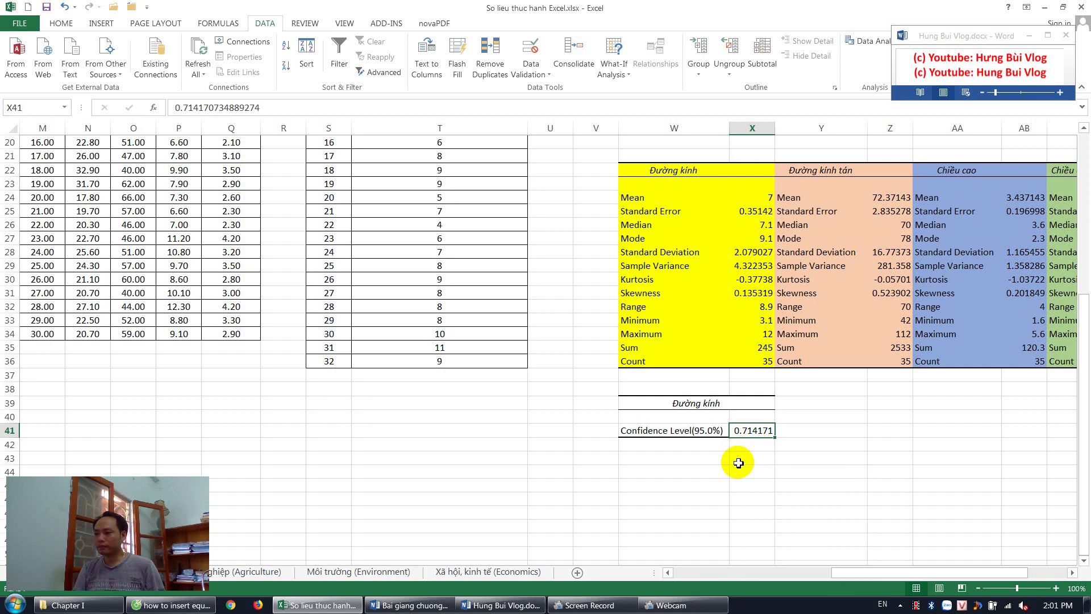
Rerun Descriptive Statistics to W39 with summary statistics, overwriting the existing output.
click(670, 464)
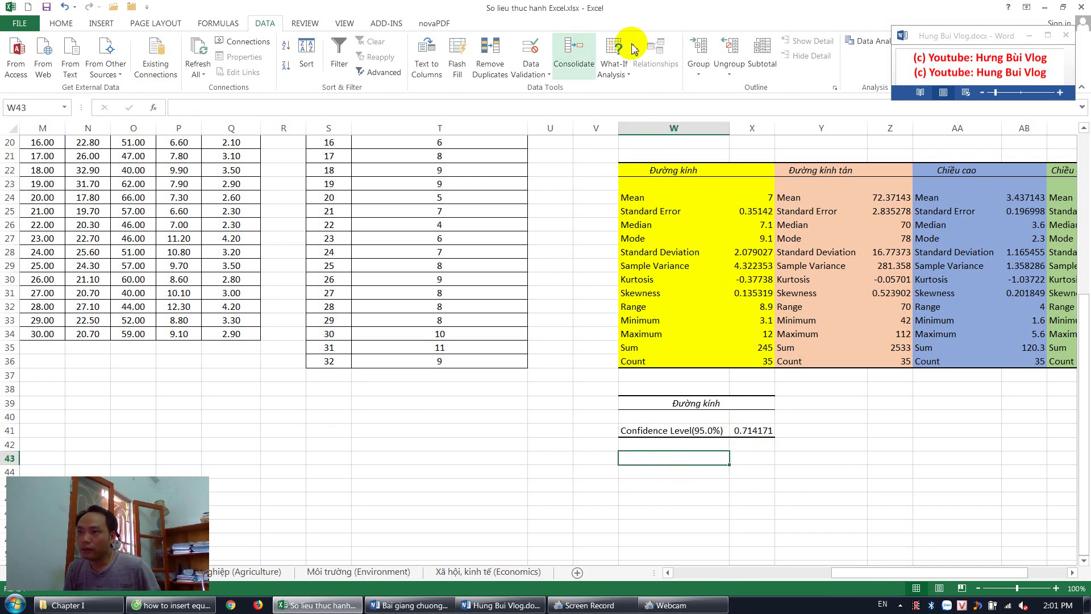
click(865, 41)
click(608, 260)
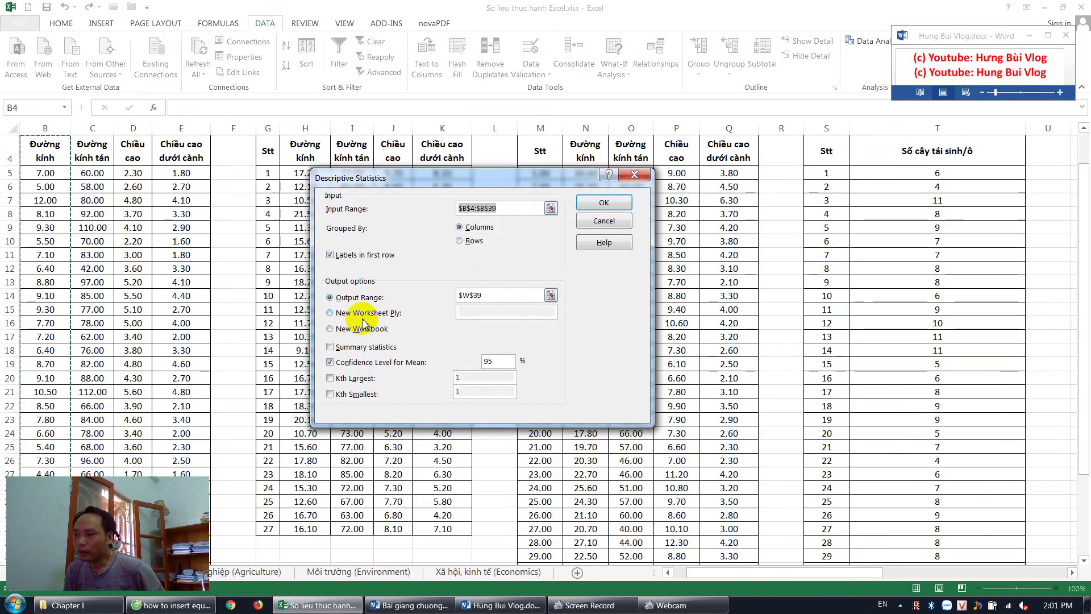
click(329, 346)
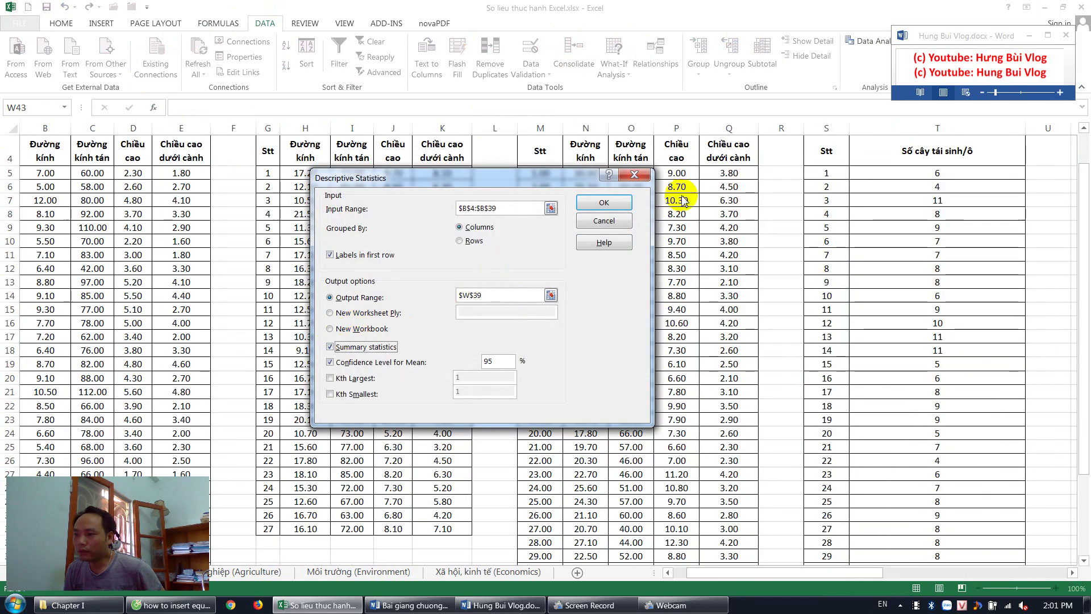
click(603, 204)
click(495, 338)
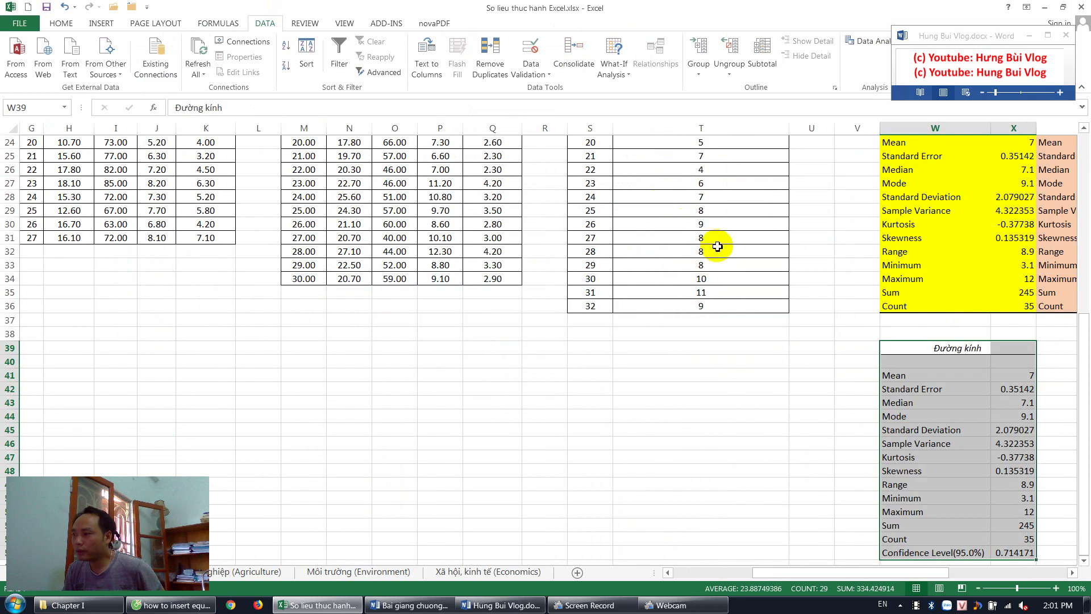
Undo, clear the W39:X54 output block and reopen the Data Analysis tools.
scroll(868, 517, down, 2)
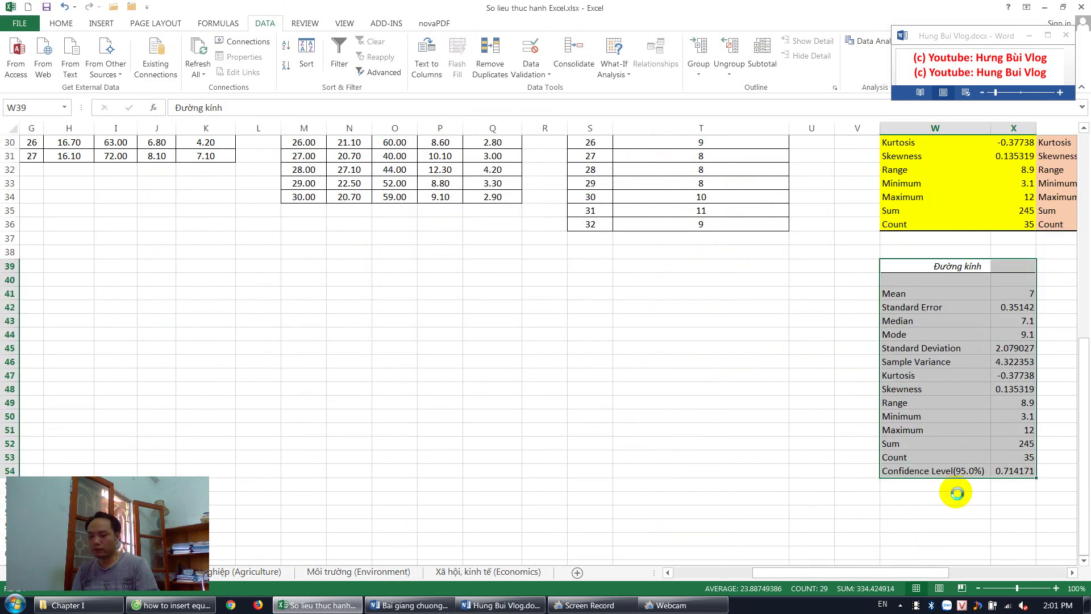
key(ctrl+z)
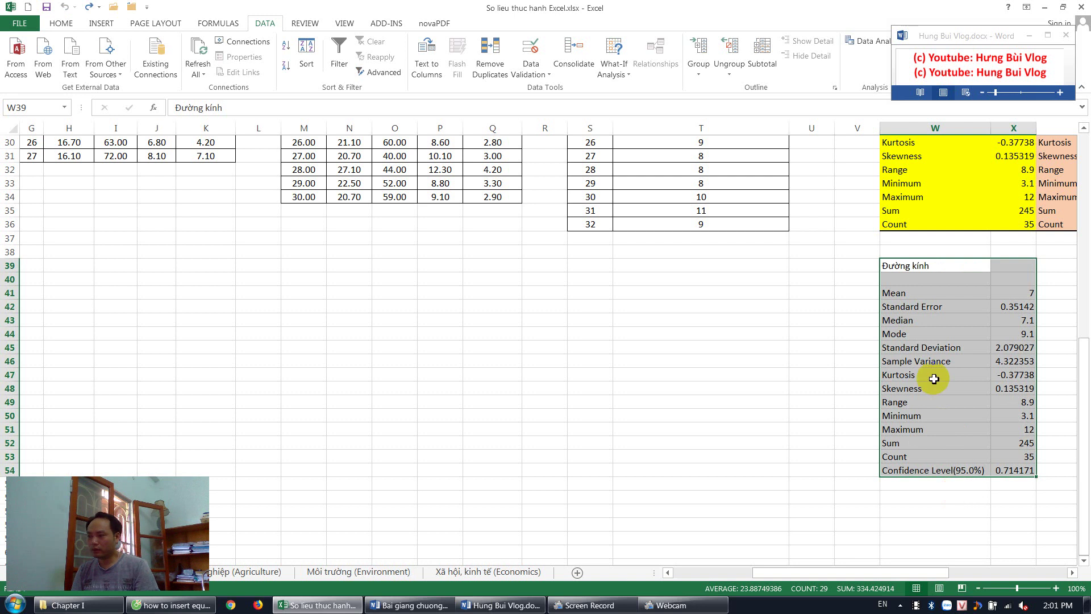
key(Delete)
click(910, 264)
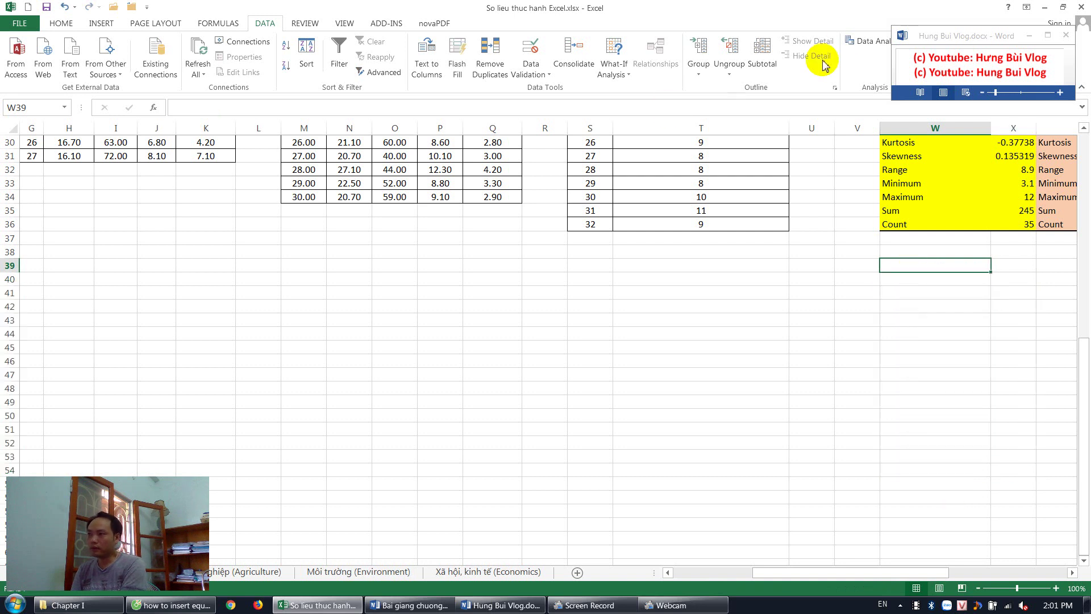
click(867, 41)
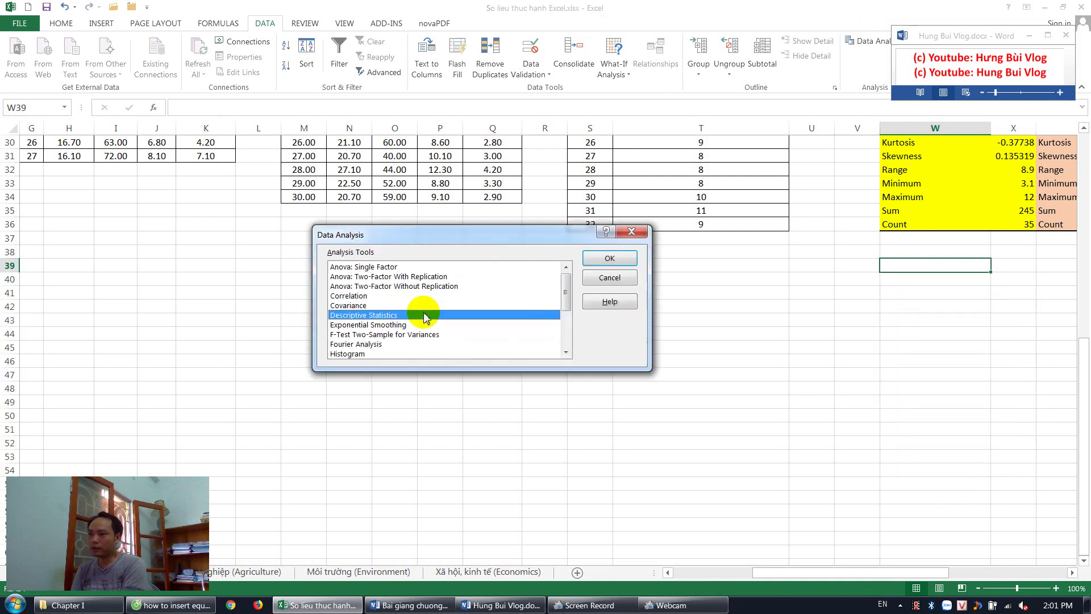
Rerun Descriptive Statistics with summary statistics off, keeping only the 95% confidence level.
click(605, 258)
click(338, 347)
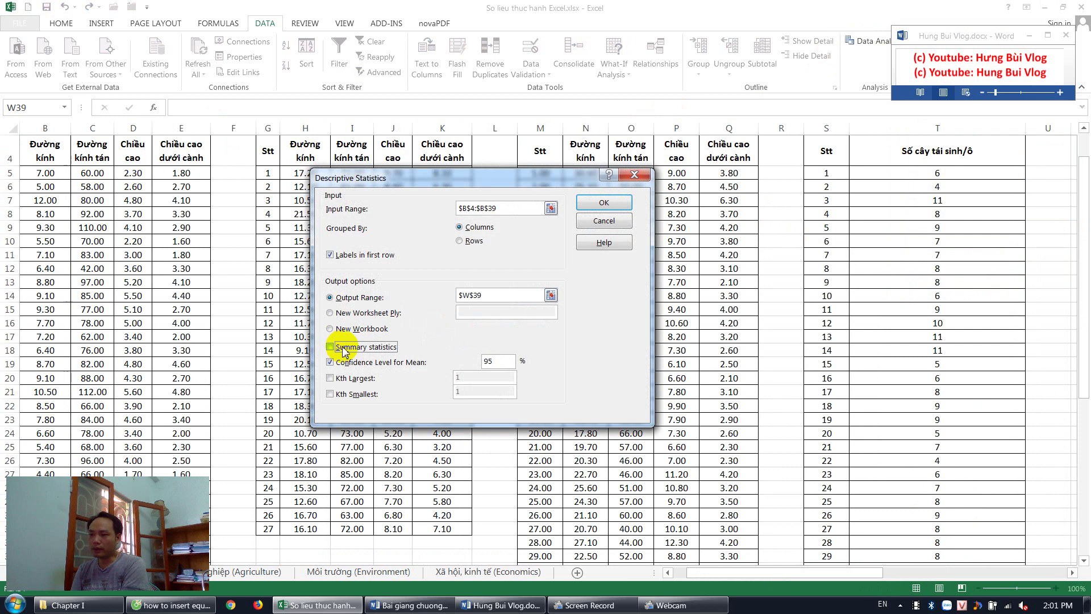
click(604, 202)
Cancel the accidental edit of the Đường kính header and select W43 below the 0.714171 result.
drag(921, 577, 1000, 575)
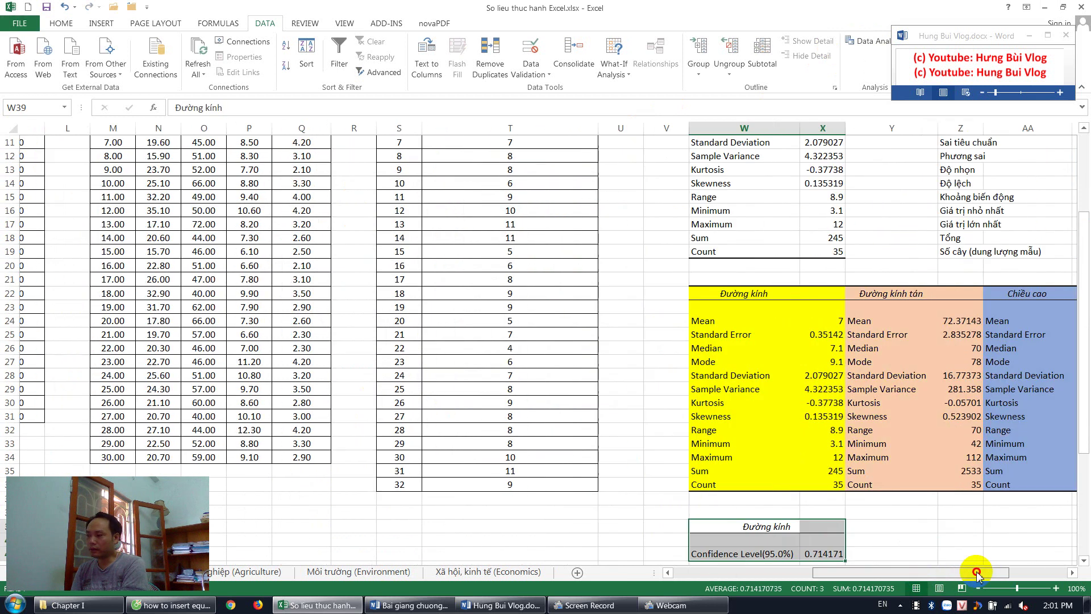
text(0)
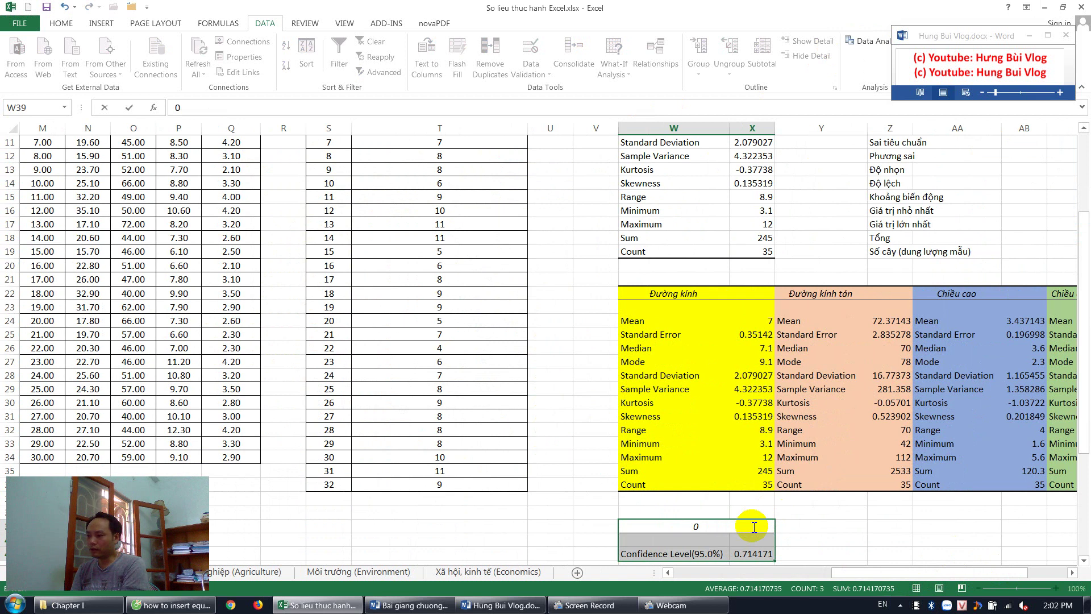
key(Escape)
scroll(752, 518, down, 3)
click(749, 430)
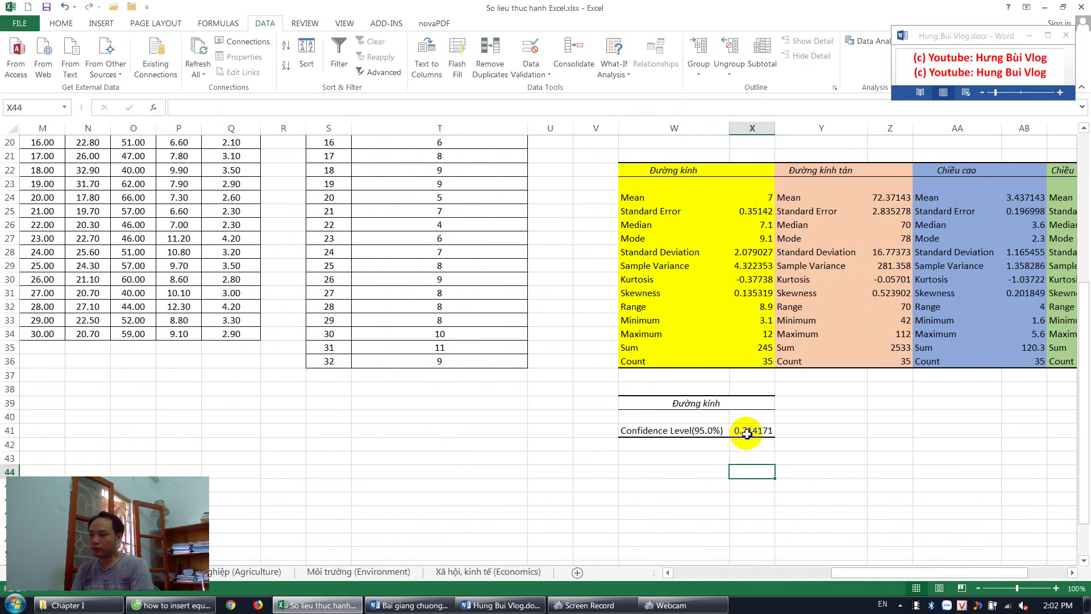
click(652, 467)
click(652, 461)
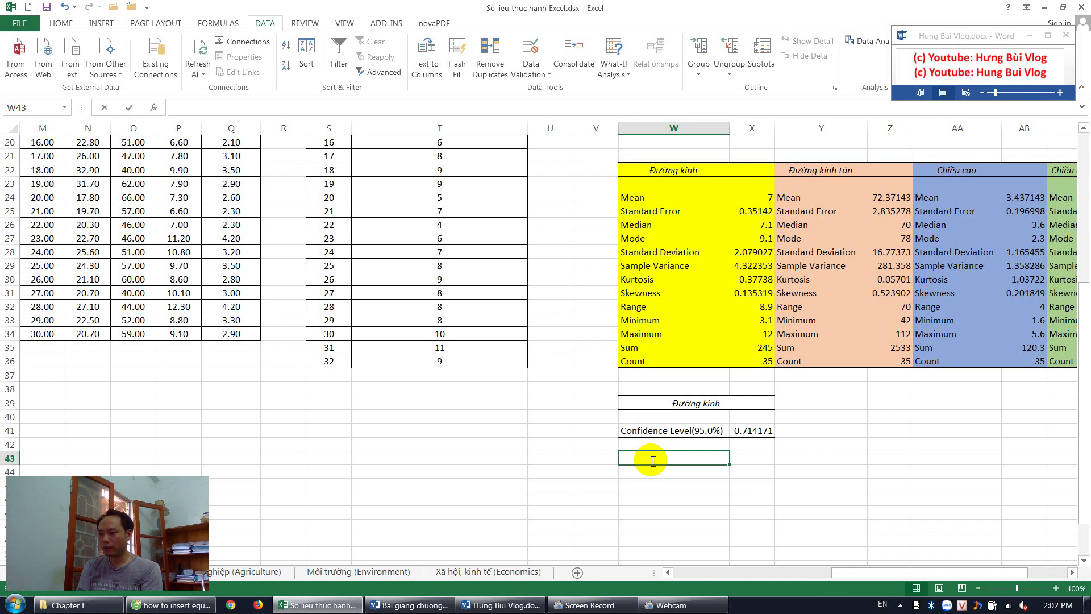
Enter 'Tham số =' in W43, 'Số trung bình _+ Sai số' in X43, and 'Cận dưới=' in W44.
text(Tham số =)
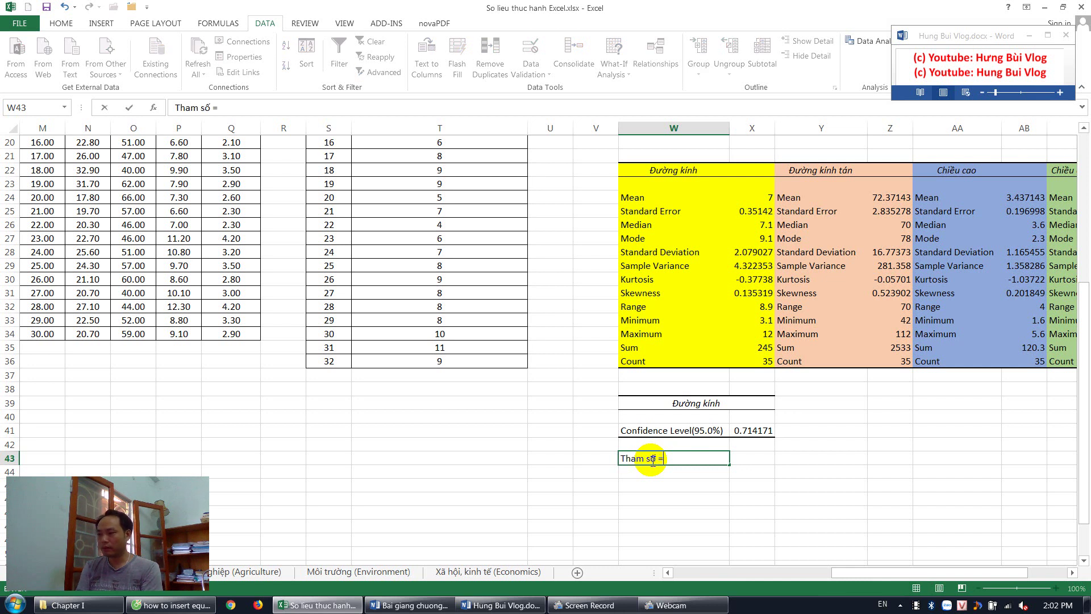
key(Tab)
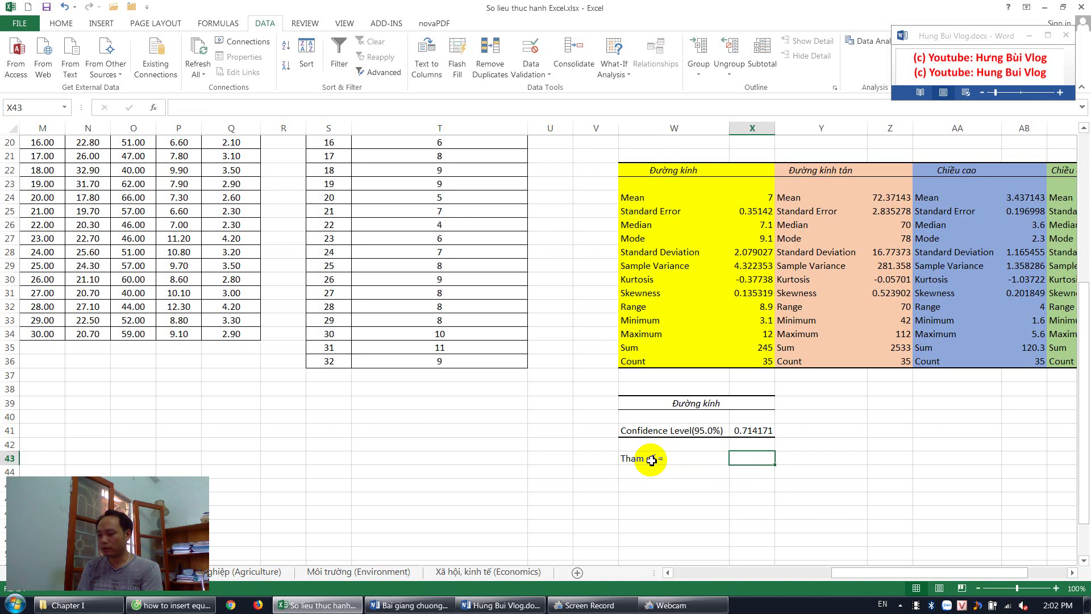
text(_+ Số tru)
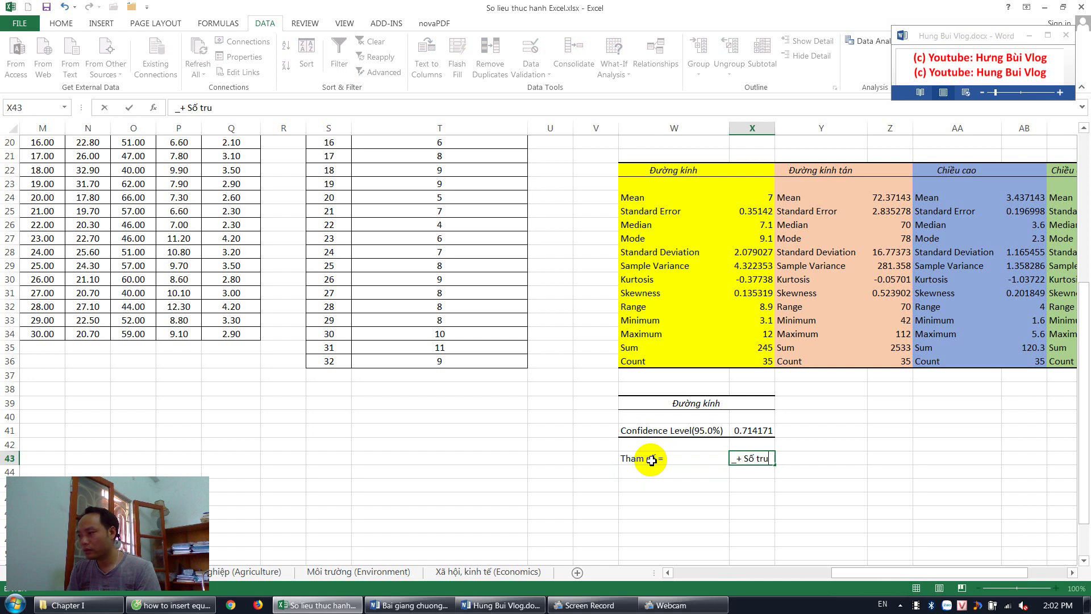
key(BackSpace)
key(BackSpace)
key(BackSpace)
text(ng bình _+ Sai số)
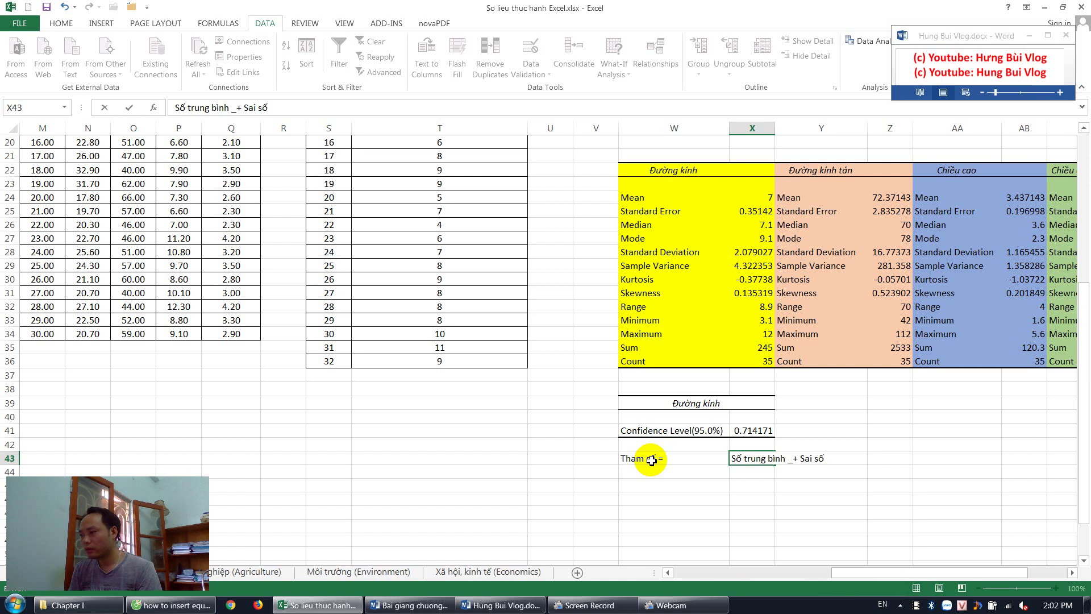
key(Return)
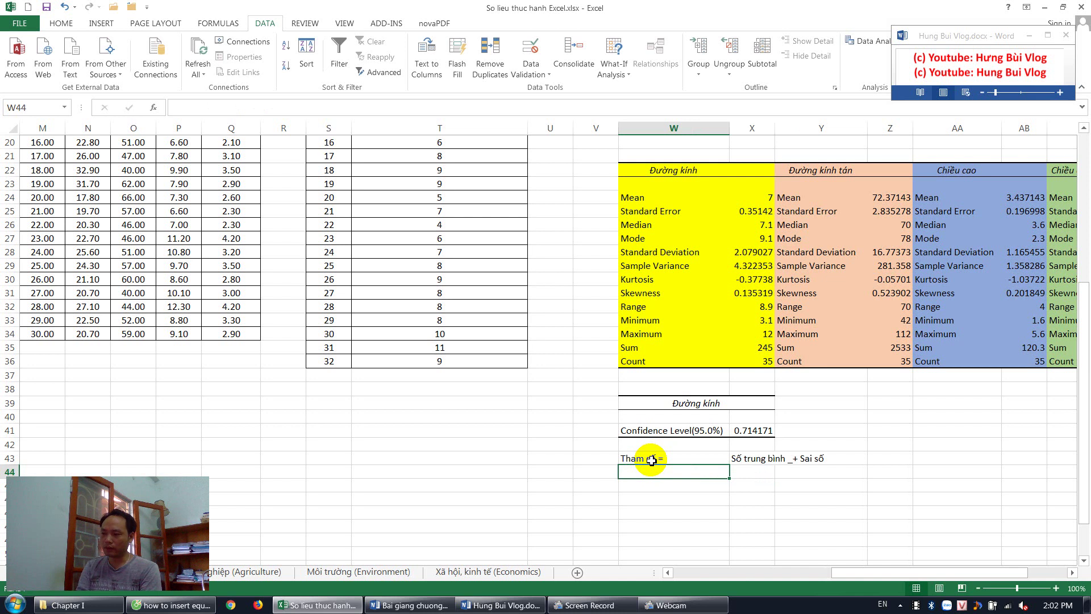
text(Câ)
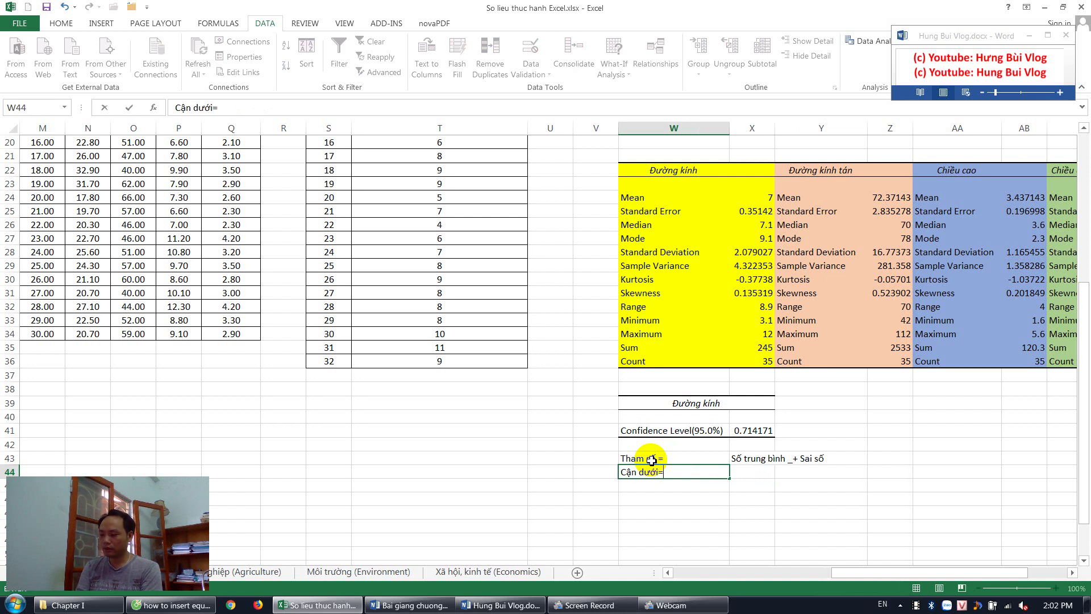
key(Tab)
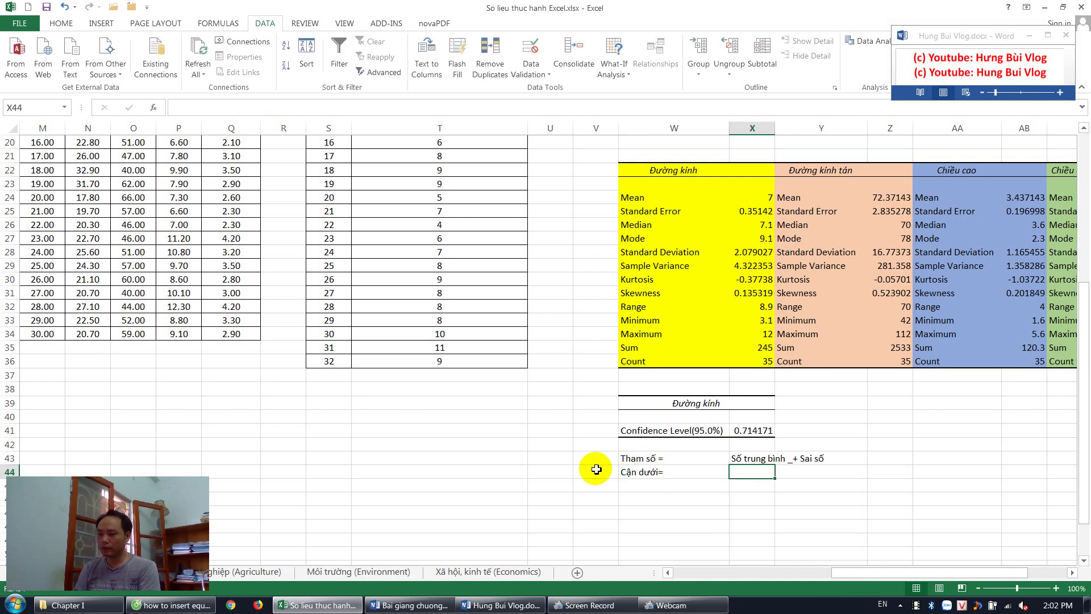
click(409, 605)
scroll(463, 386, down, 5)
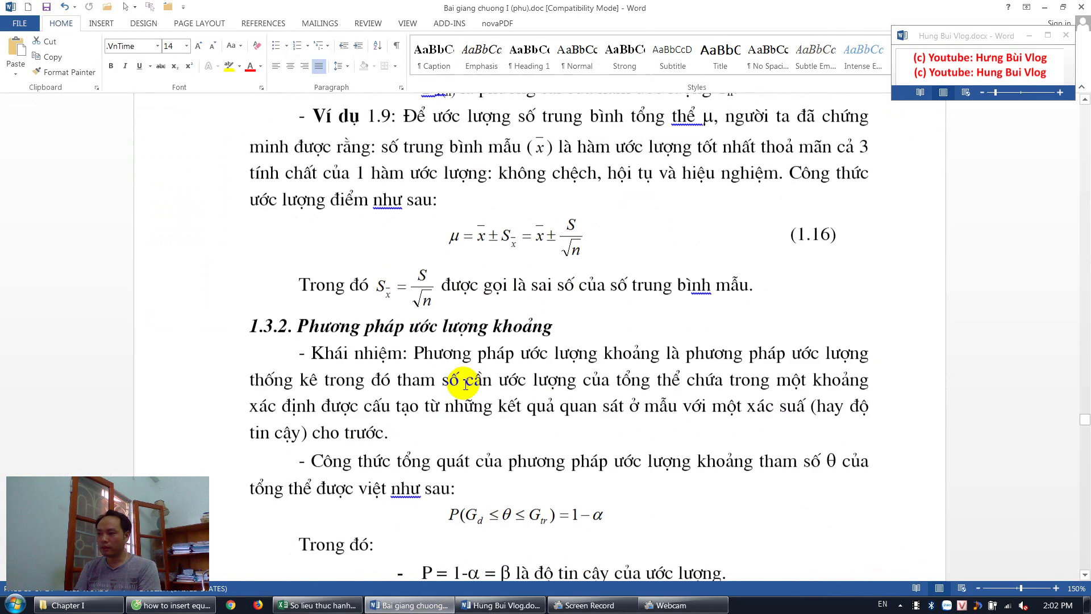
scroll(463, 386, down, 2)
scroll(473, 385, down, 6)
scroll(472, 384, down, 5)
scroll(473, 384, down, 4)
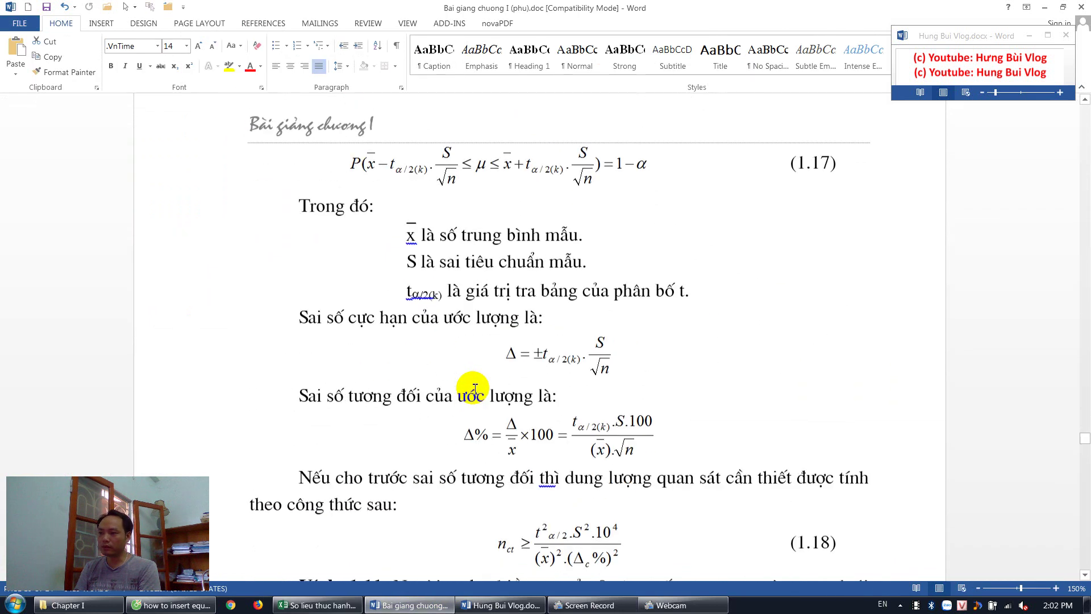
scroll(473, 385, down, 5)
scroll(473, 390, down, 6)
scroll(473, 390, down, 6)
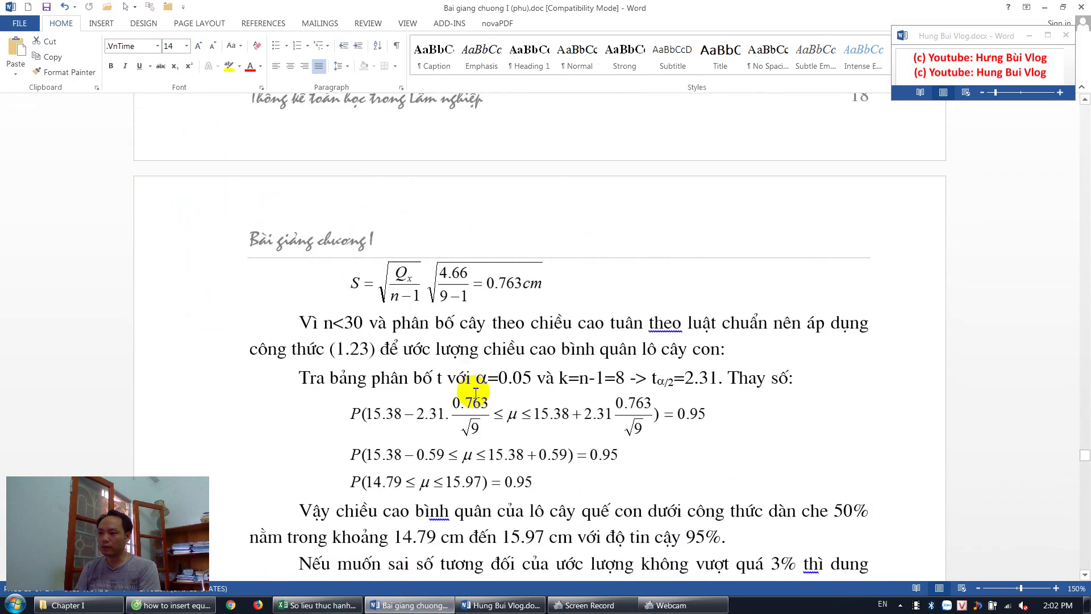
scroll(473, 390, down, 5)
scroll(473, 390, down, 4)
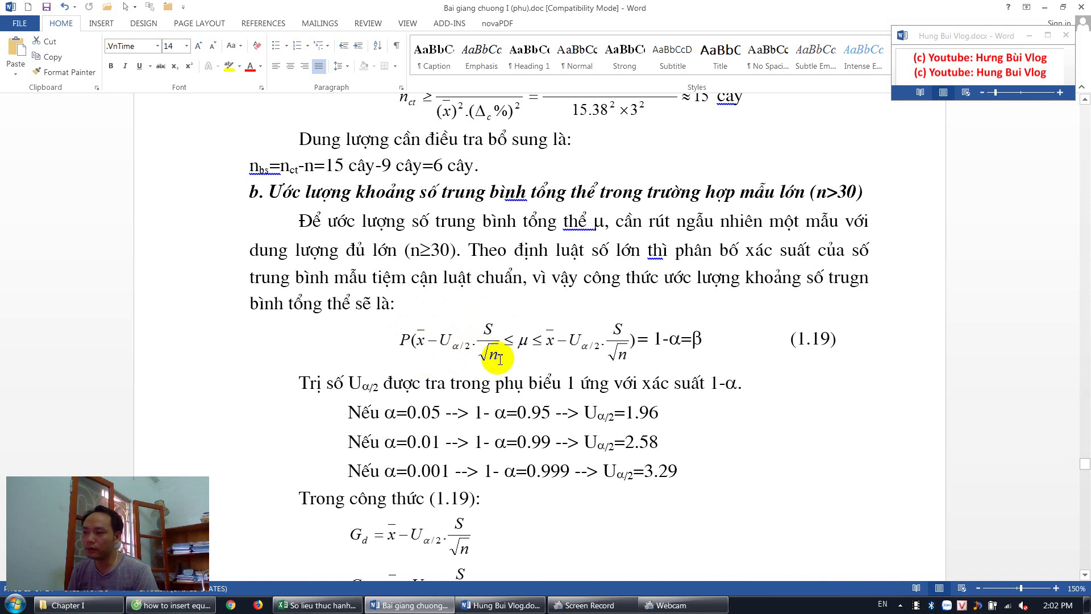
click(317, 605)
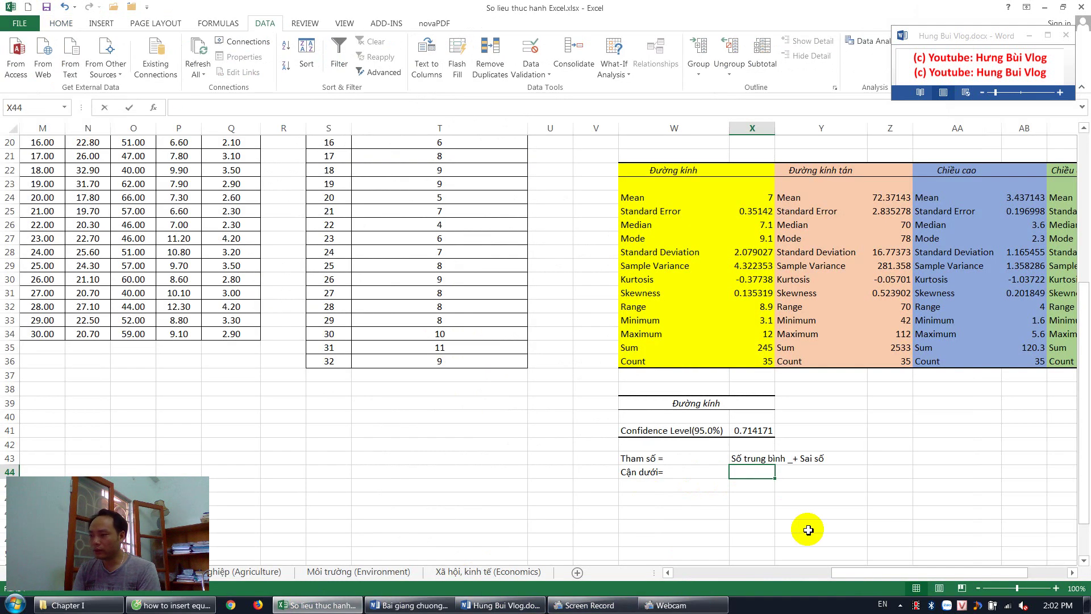
Enter the lower bound =X24-X41 in X44, giving 6.285829.
text(=)
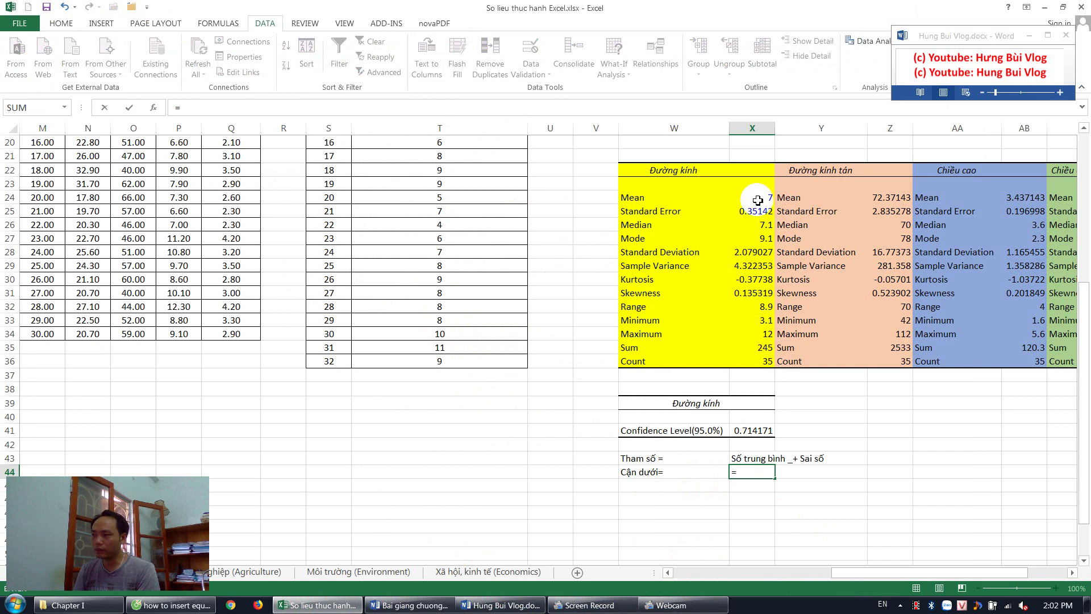
click(758, 200)
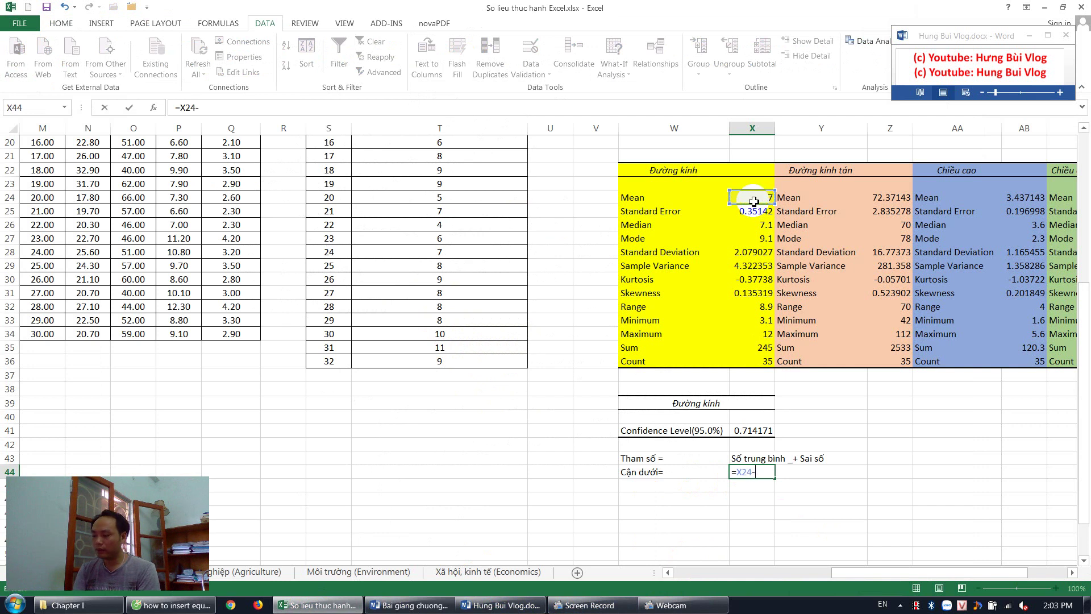
text(-)
key(Up)
key(Up)
key(Up)
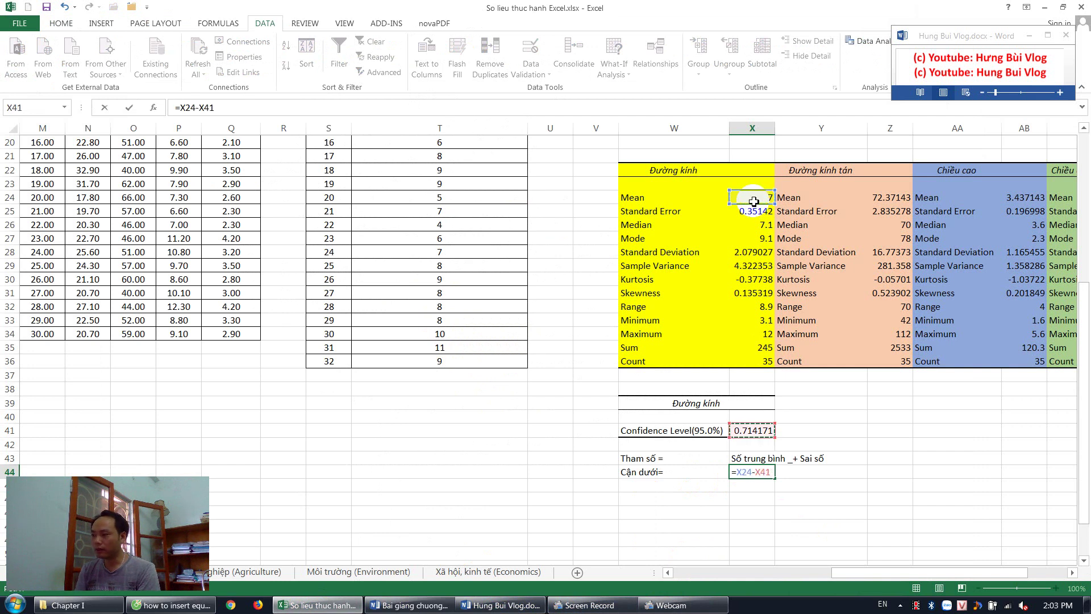
key(Return)
Add the 'Cận trên=' label in W45.
key(Left)
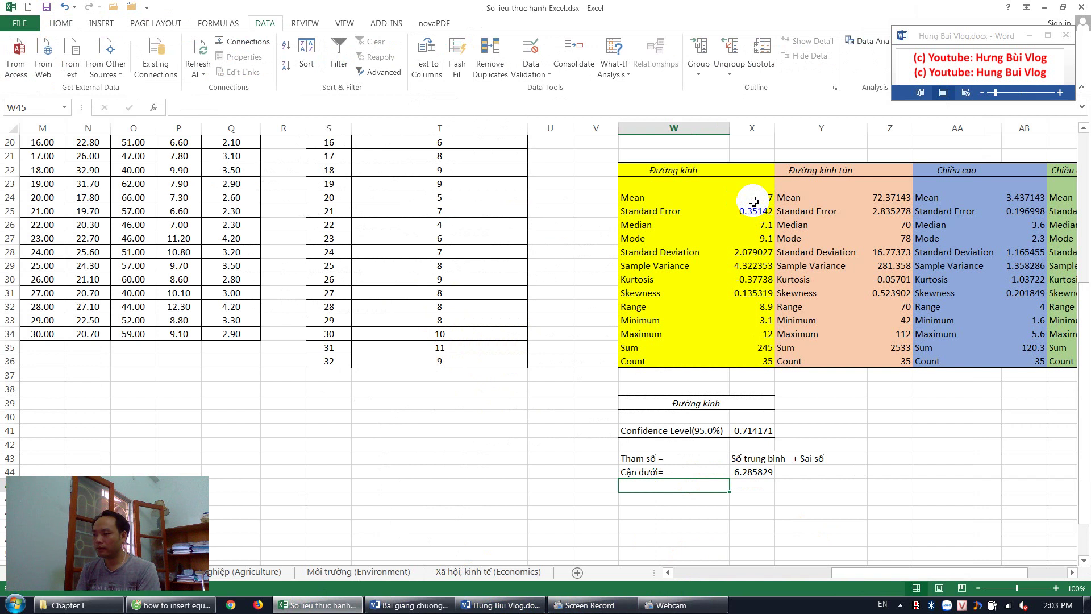
text(Cận )
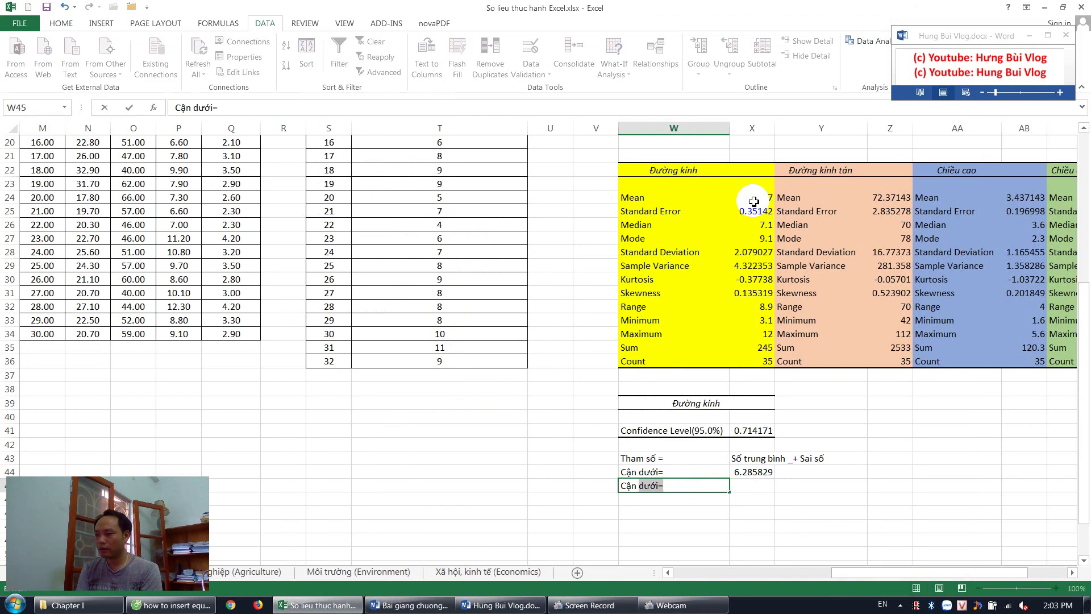
text(trên=)
key(Return)
key(Right)
key(Up)
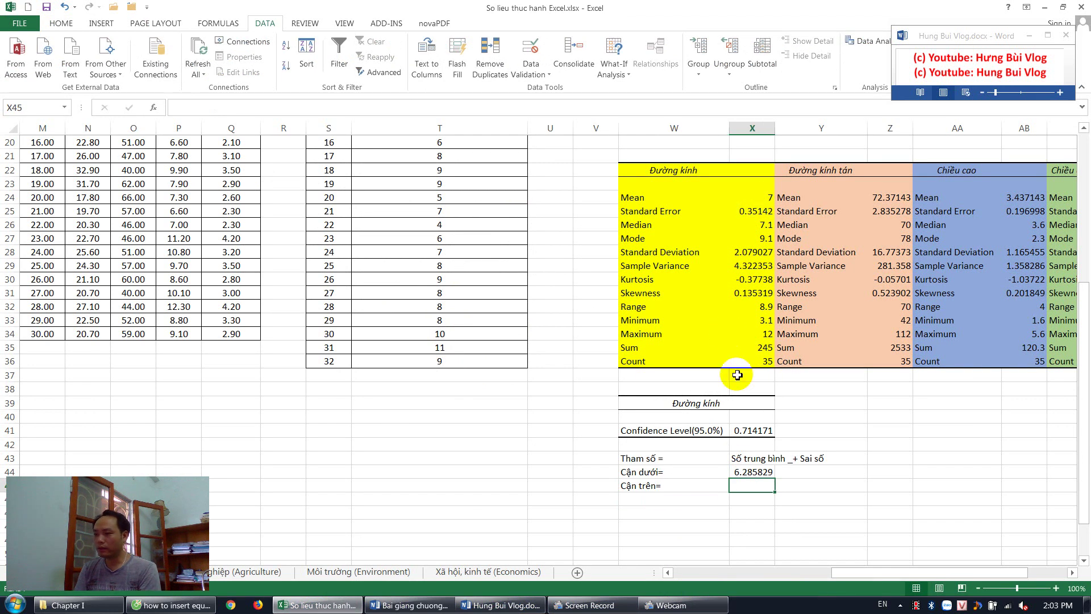
Enter the upper bound formula =X24+X44 in X45, showing 13.28583.
click(747, 462)
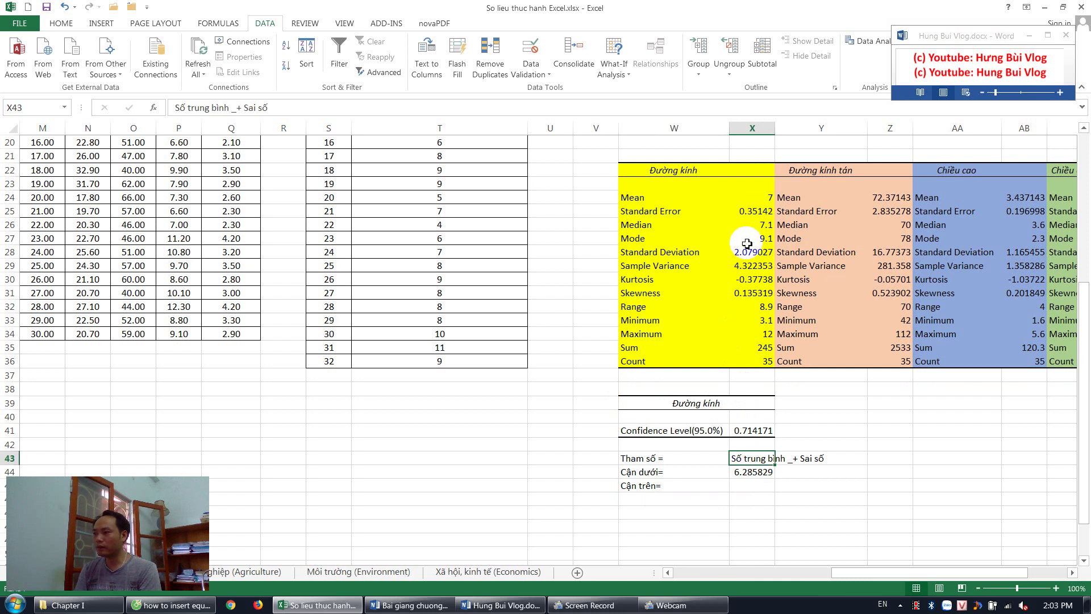
click(745, 430)
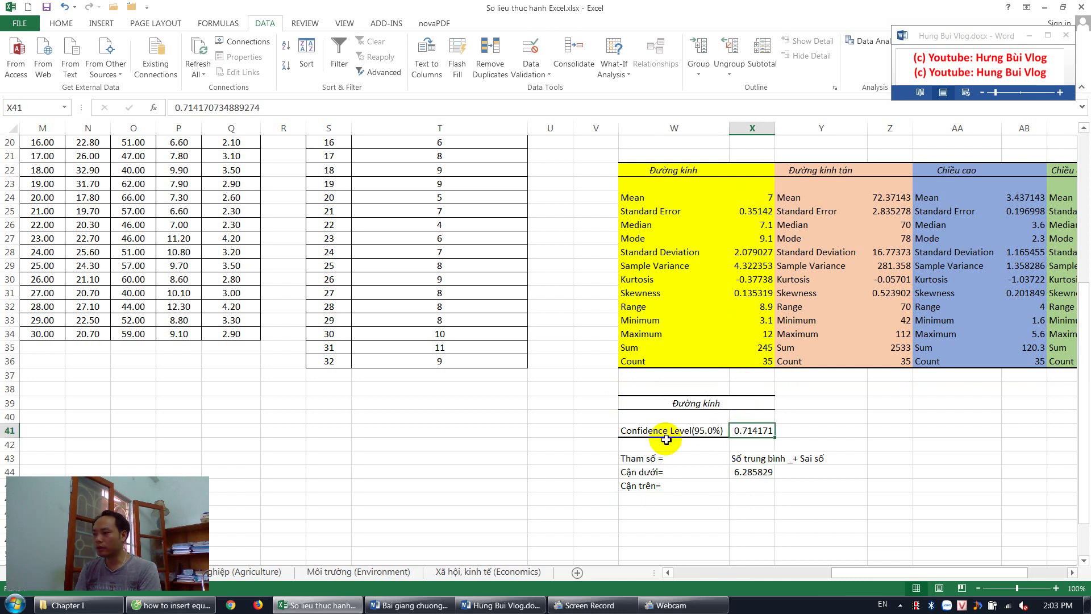
click(659, 430)
click(750, 431)
click(753, 486)
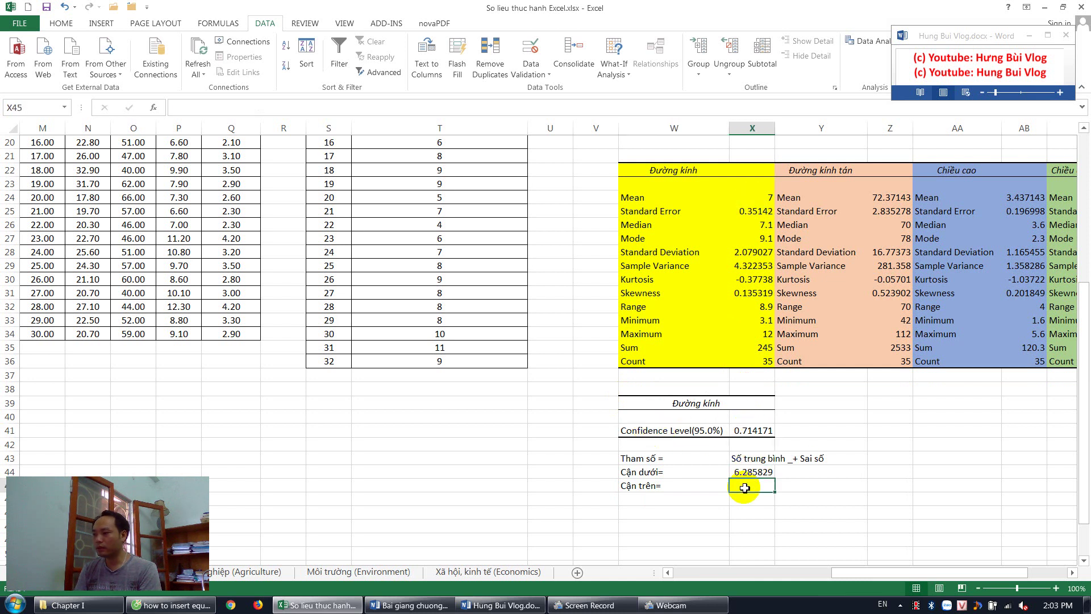
text(=)
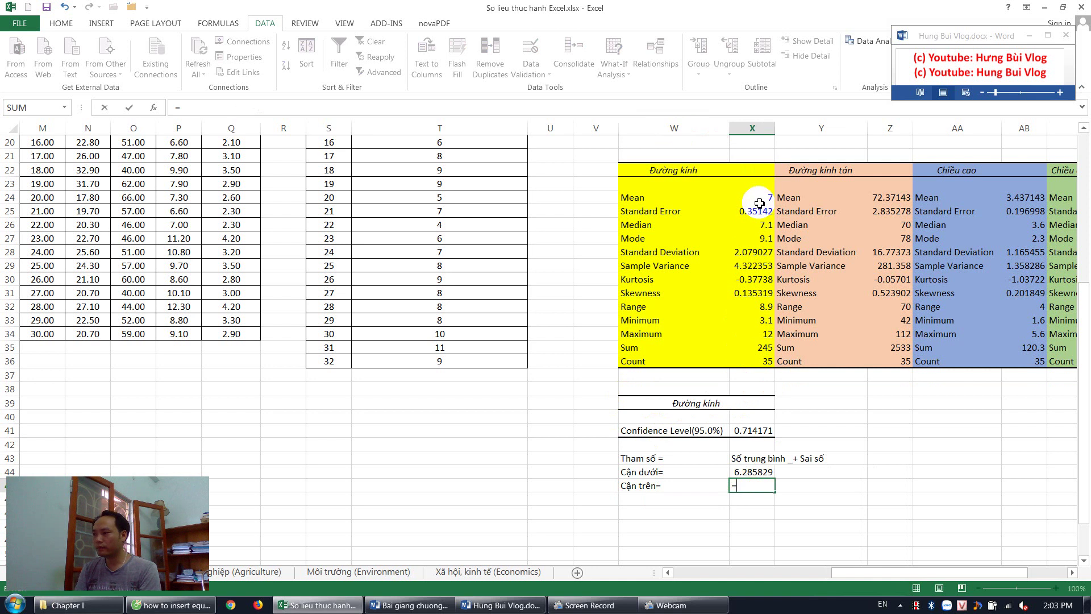
click(759, 199)
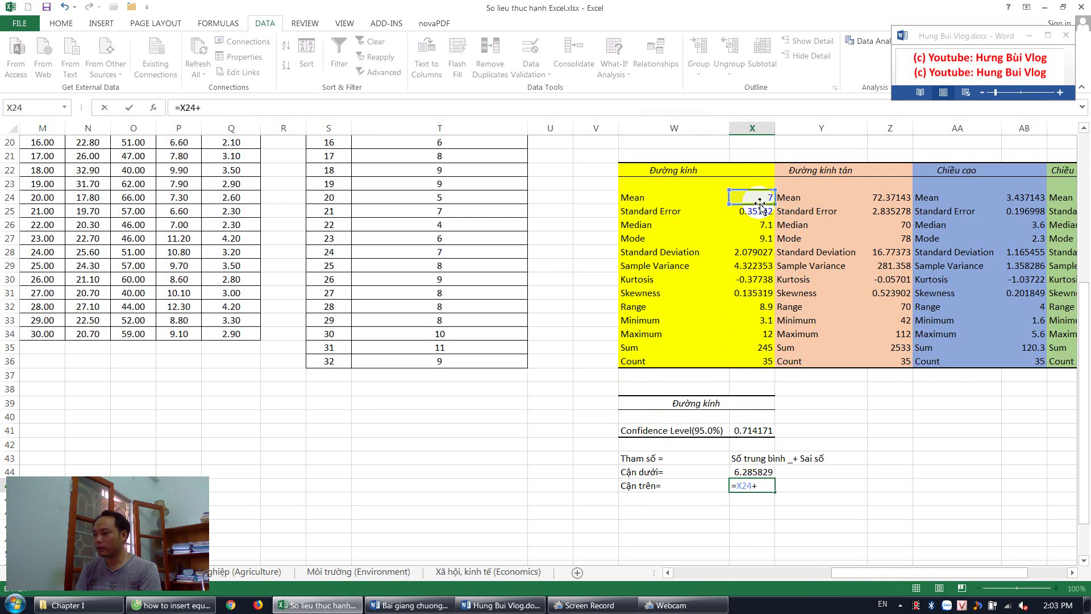
key(Up)
key(Return)
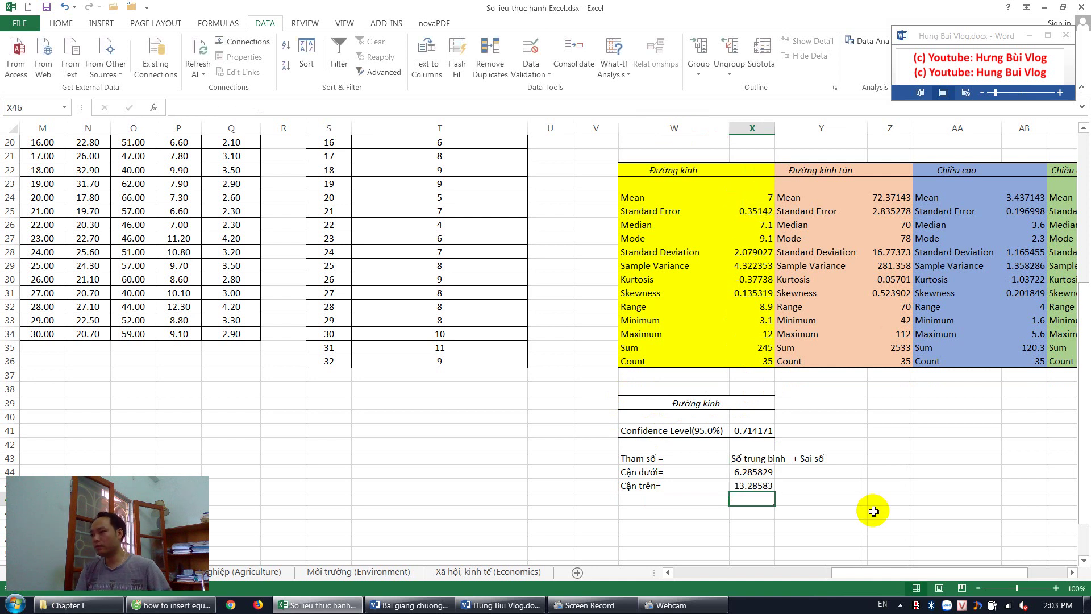
click(638, 504)
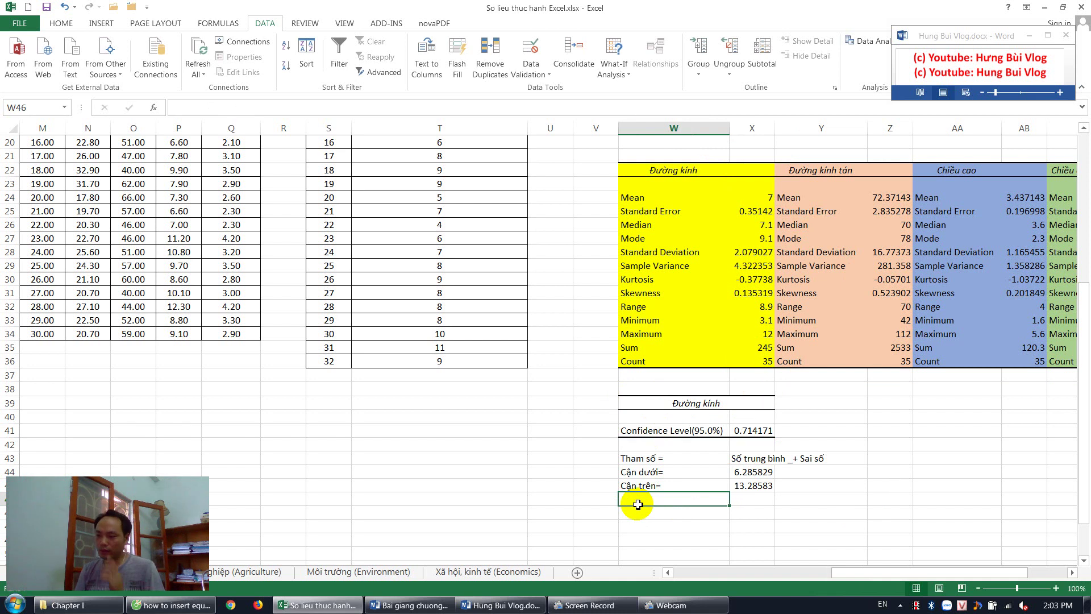
Finish the Kết luận sentence in W46: 95% confidence the mean diameter lies between 6.28 and 13.28 cm.
text(Kêt)
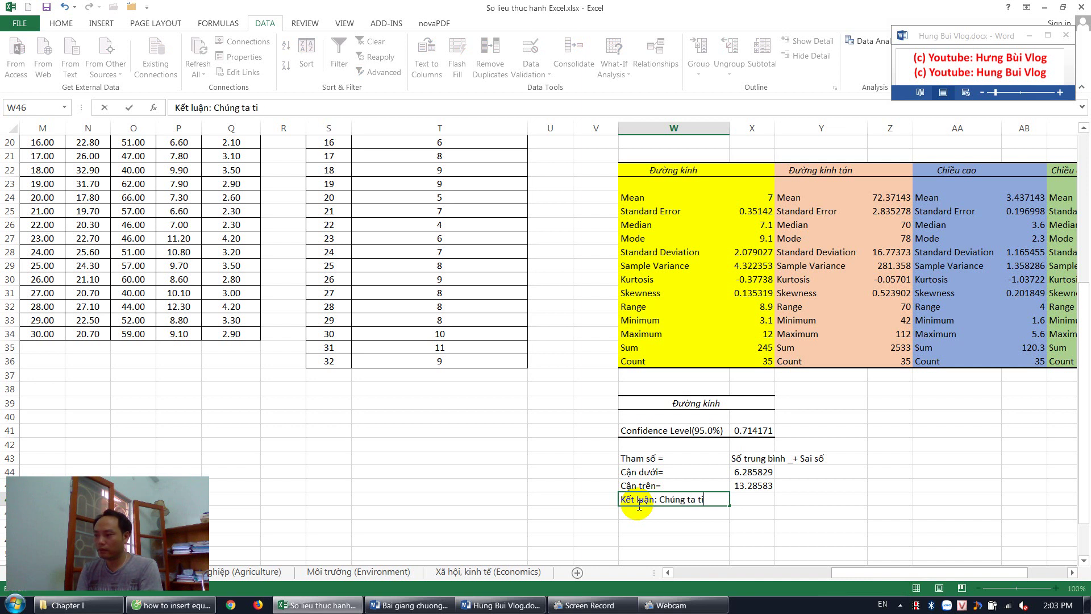
text(% rằng số)
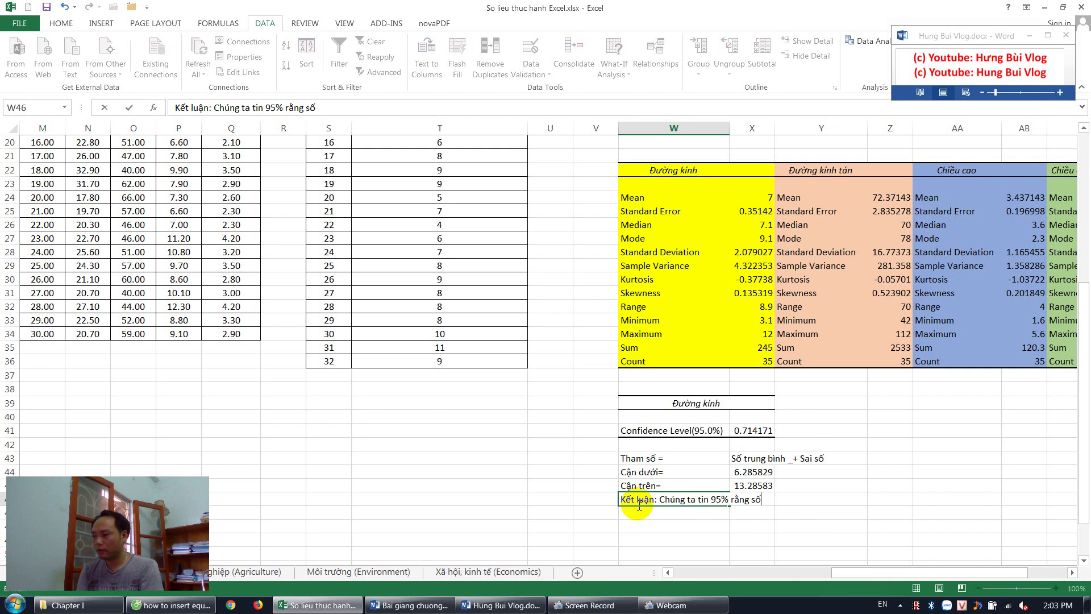
text( trung bình tổng)
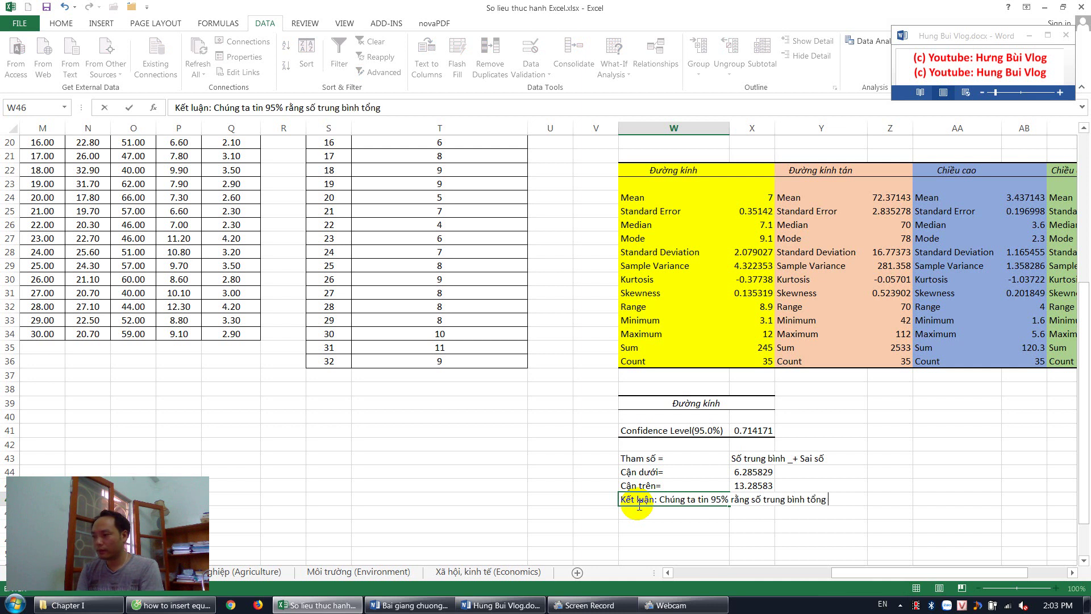
text(*()
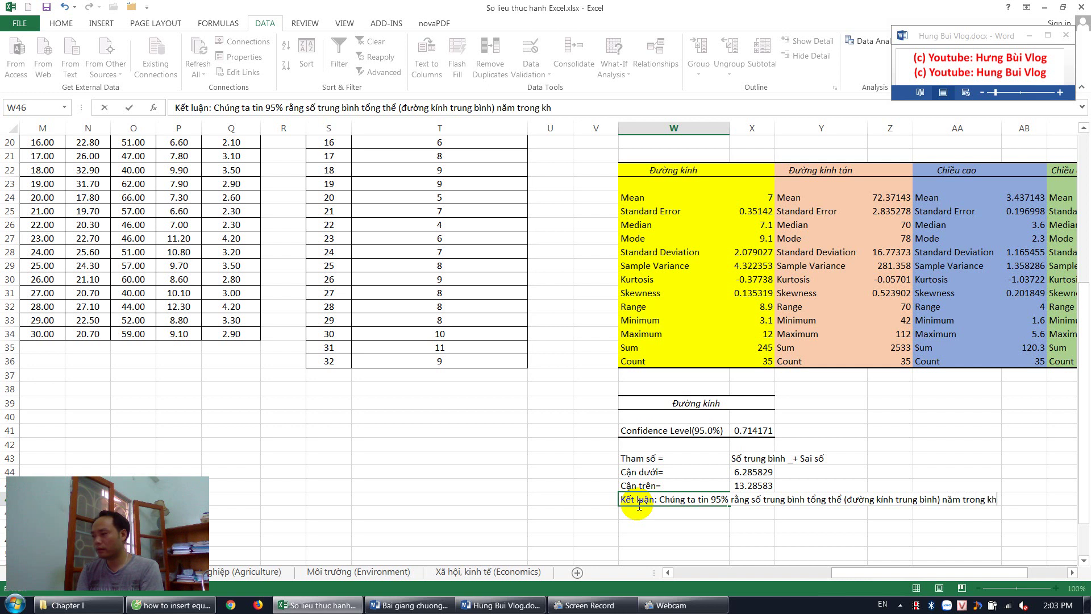
text(oảng từ)
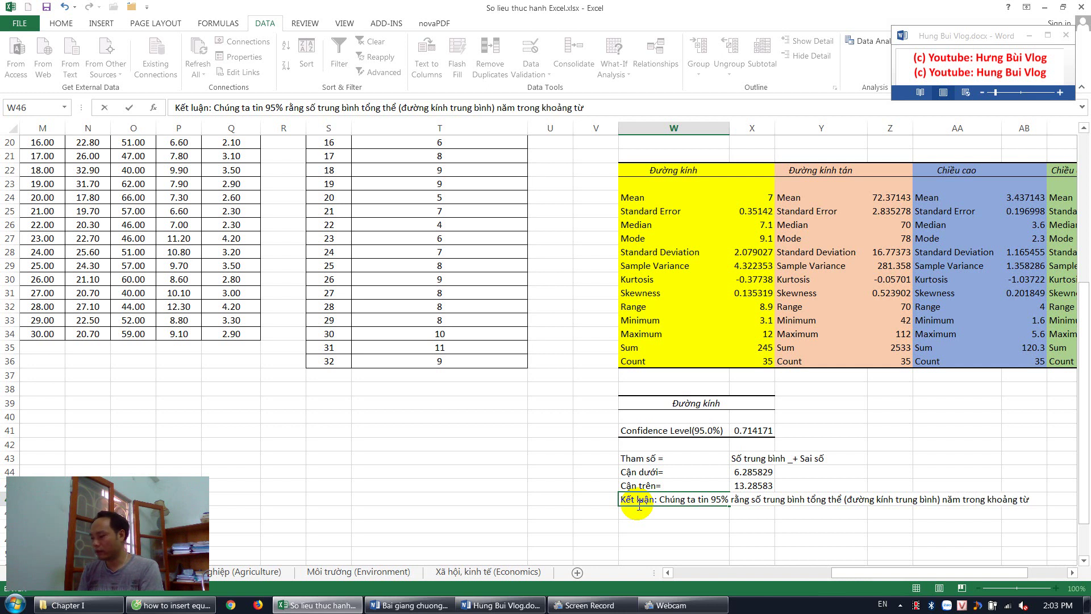
text( 6.28 d)
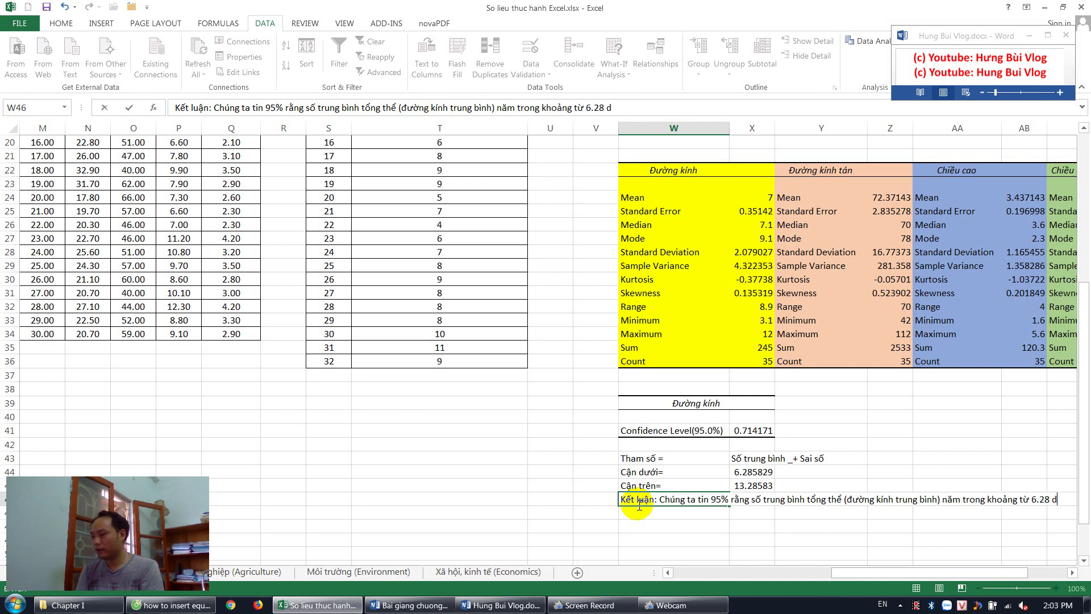
key(BackSpace)
text(đến 13.28 cm)
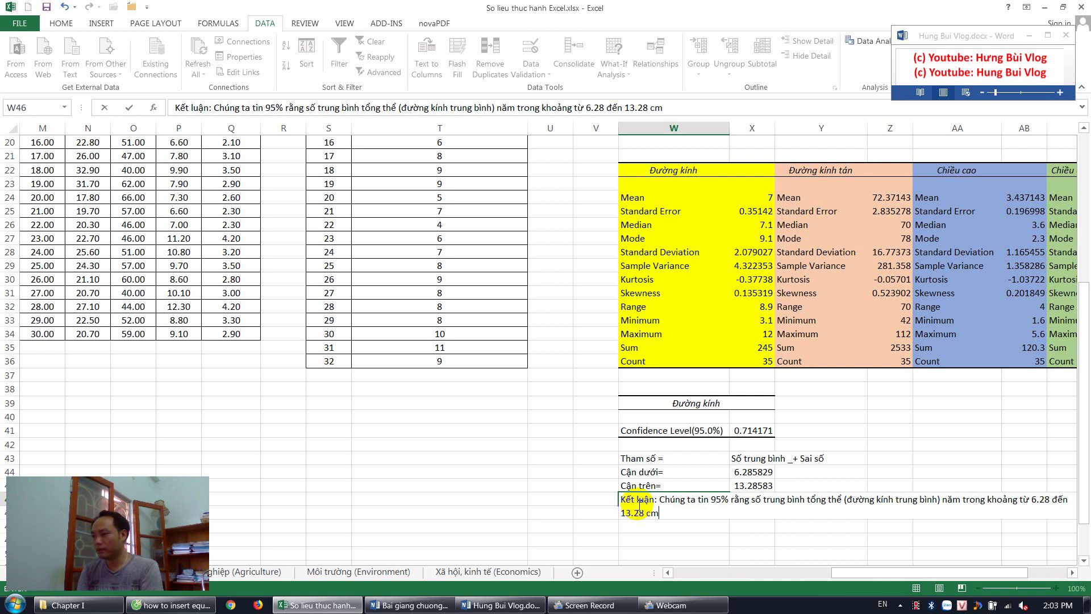
key(Return)
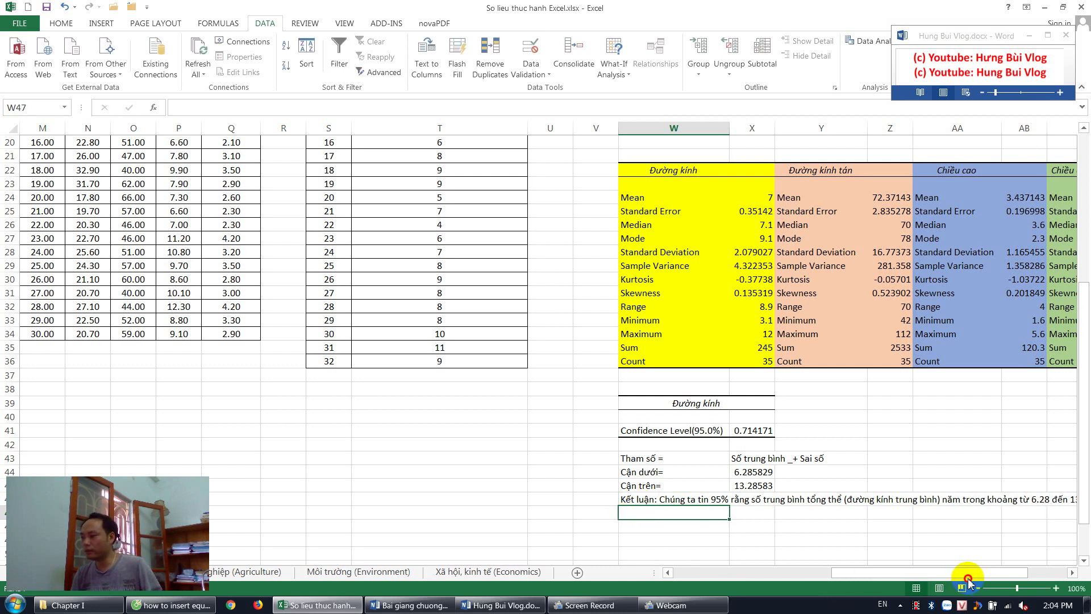
Bold the W46 conclusion, then review the labels in W43 and X43.
click(1072, 573)
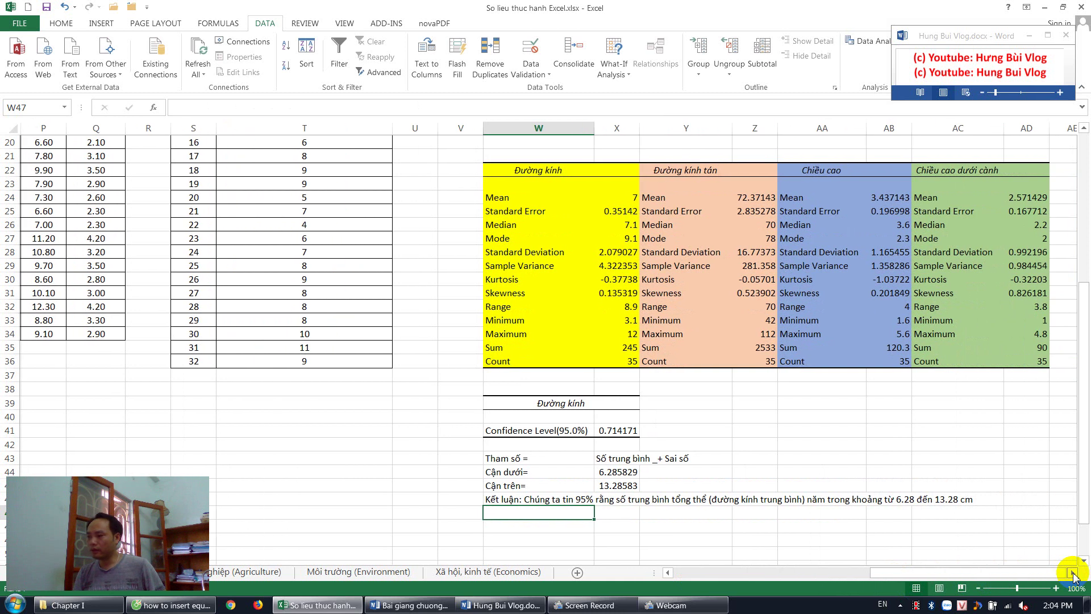
click(498, 500)
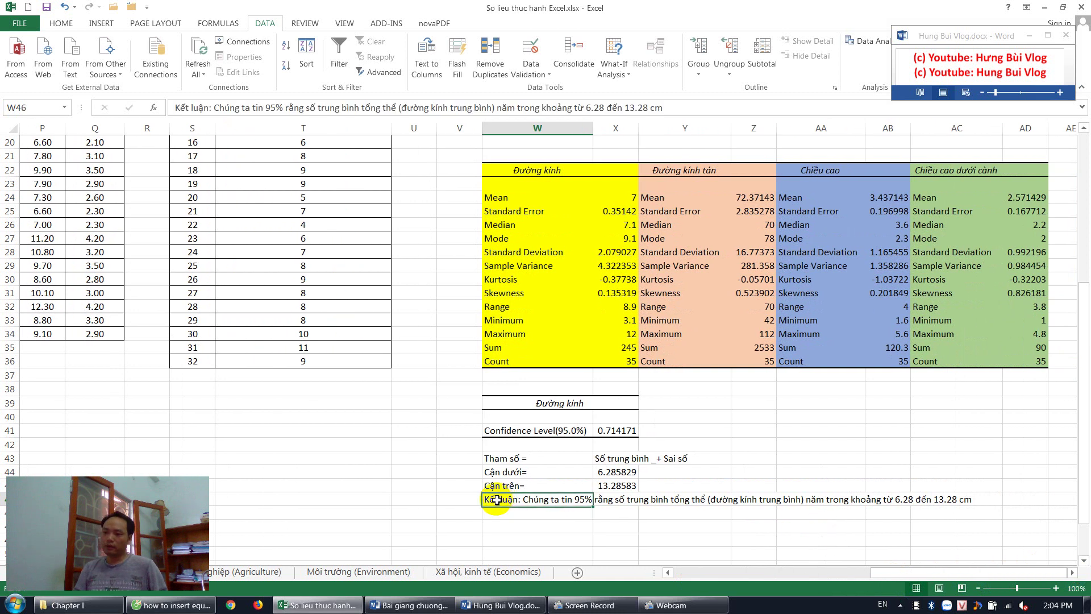
key(ctrl+b)
click(670, 549)
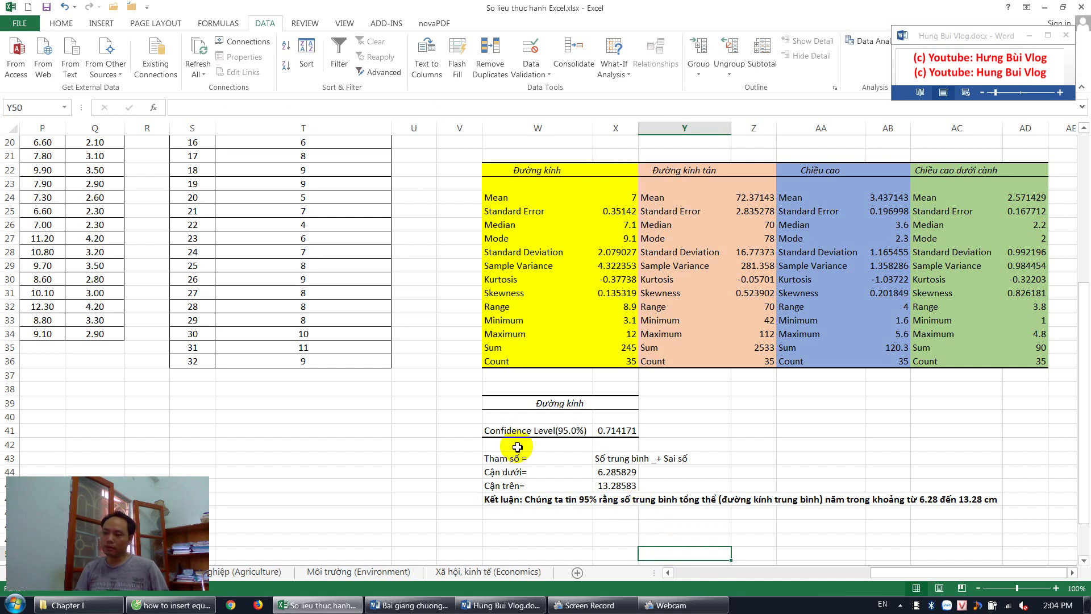
click(495, 459)
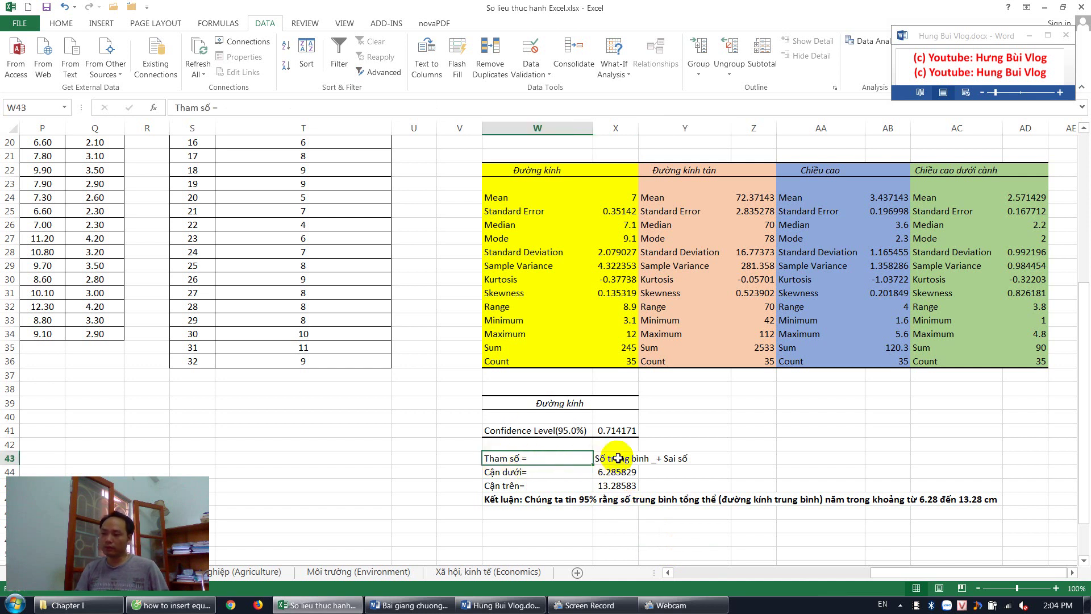
click(611, 460)
Label V41 'Sai số' beside the diameter confidence level, then select the mean in X24.
click(463, 431)
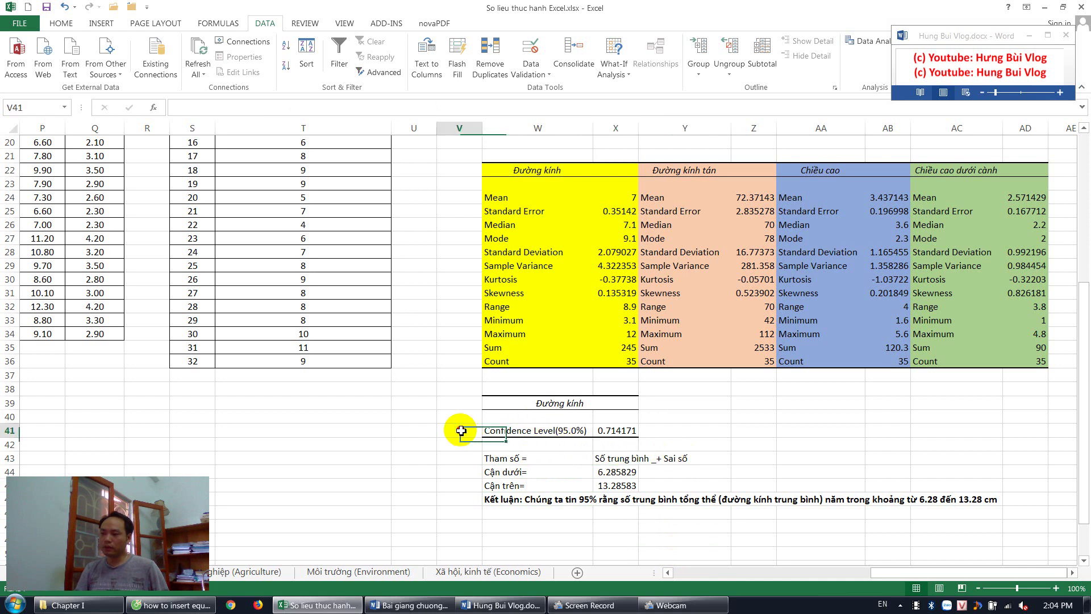
text(Sai số)
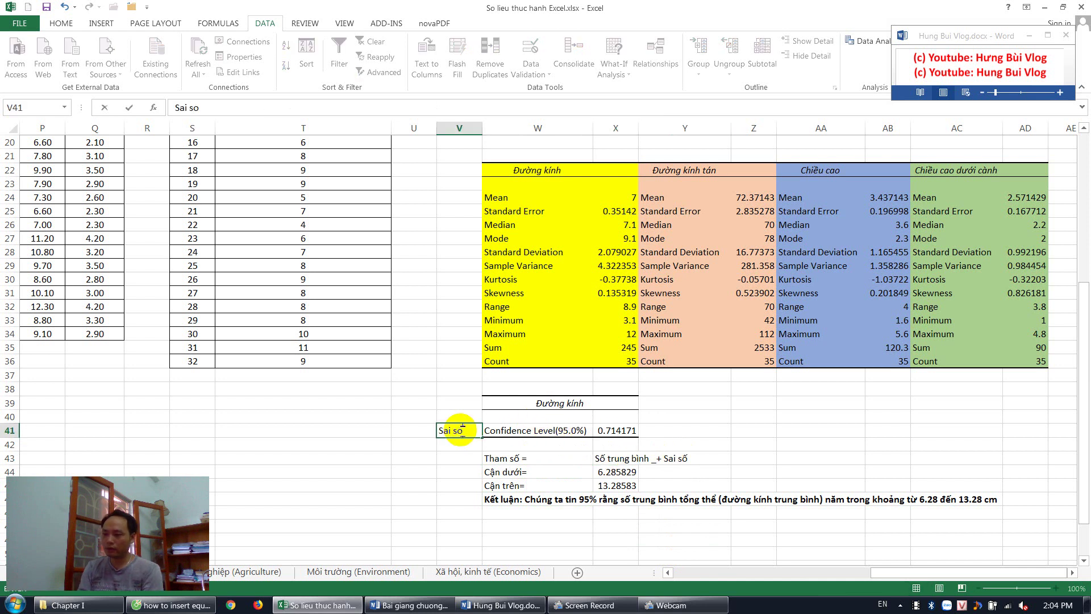
key(Return)
key(Return)
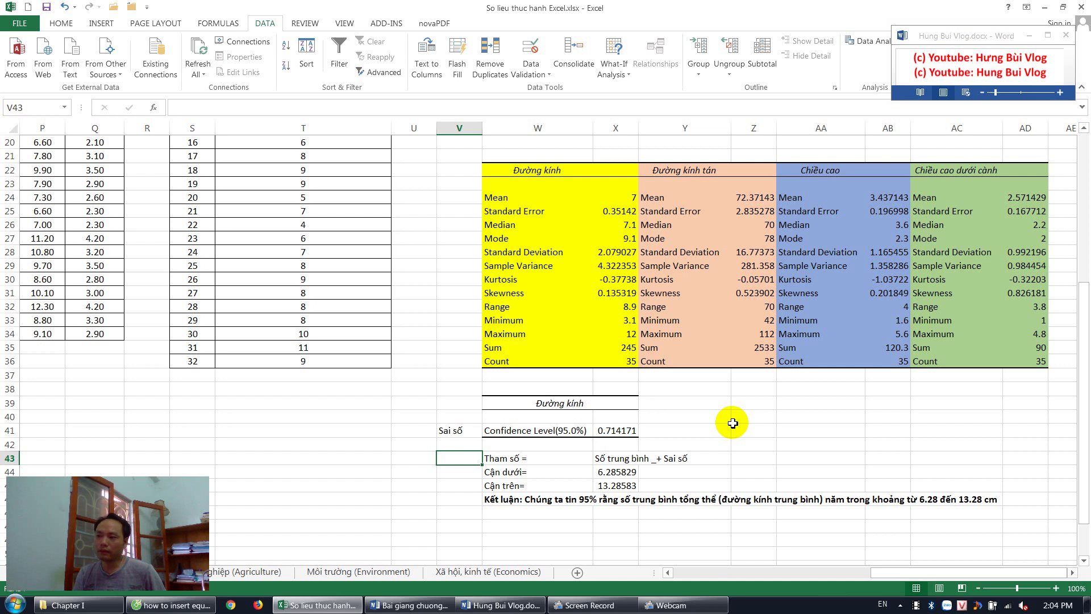
click(616, 197)
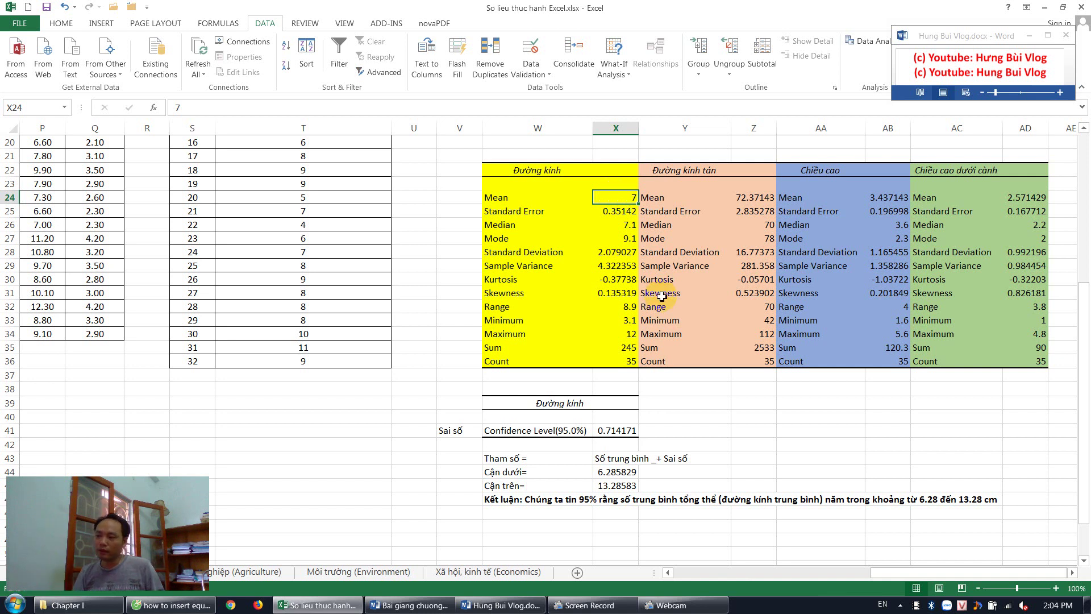
click(493, 500)
click(614, 472)
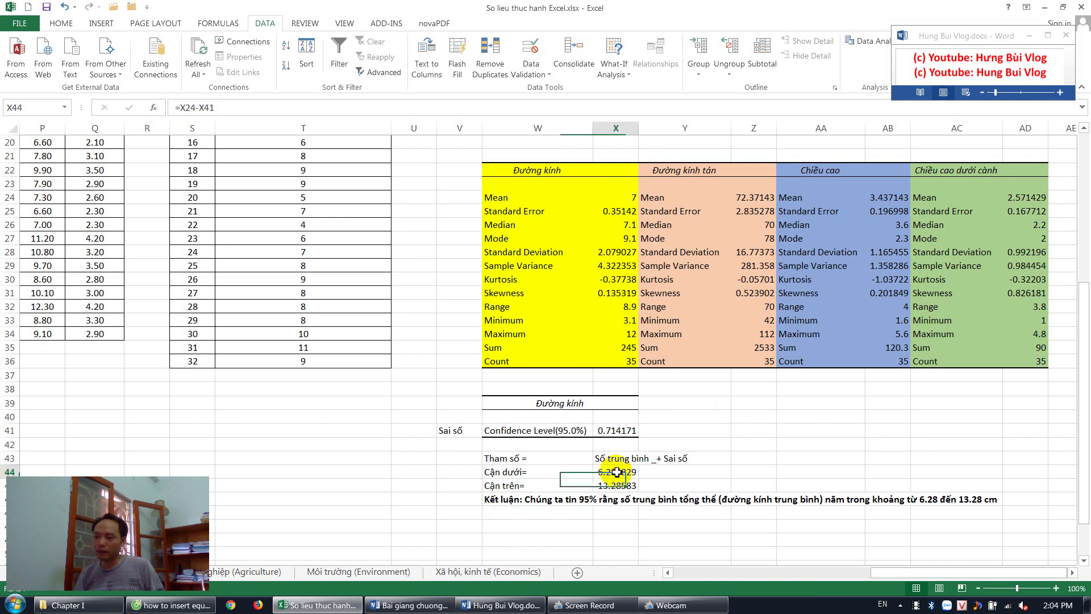
click(610, 486)
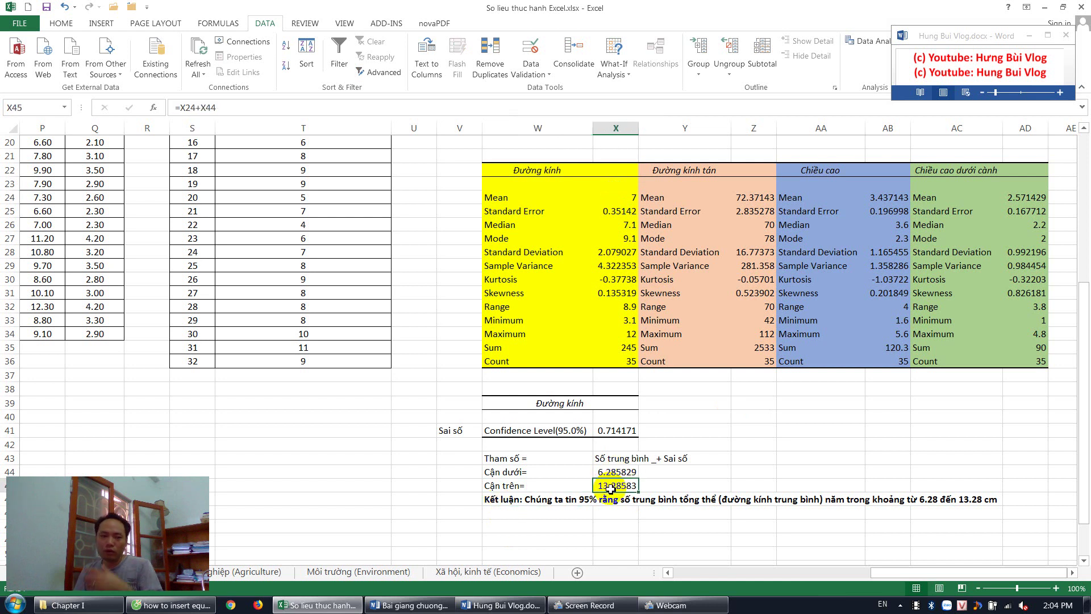
click(577, 500)
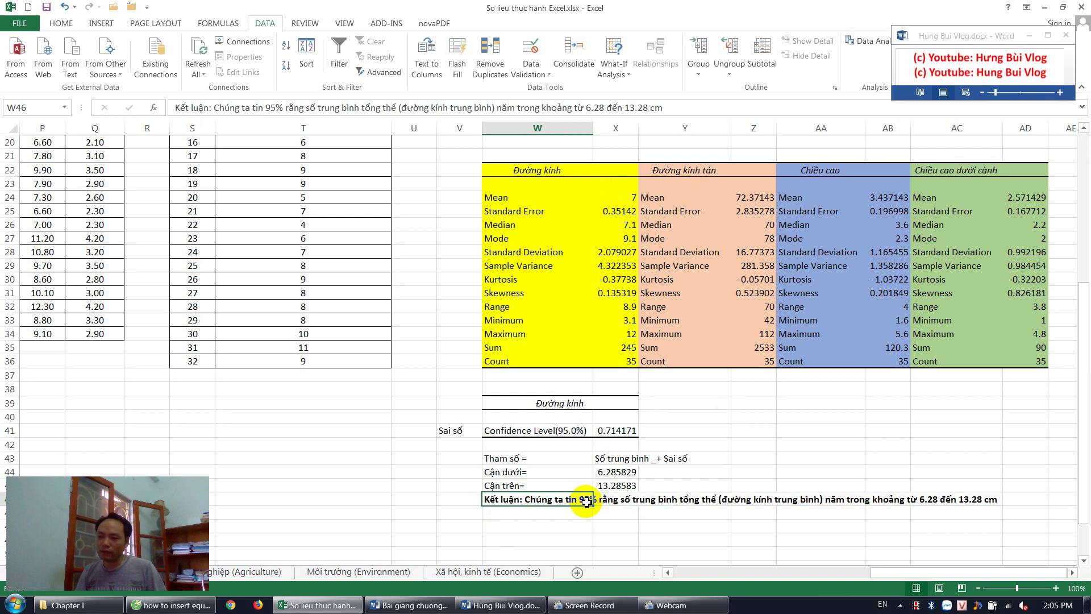
click(621, 471)
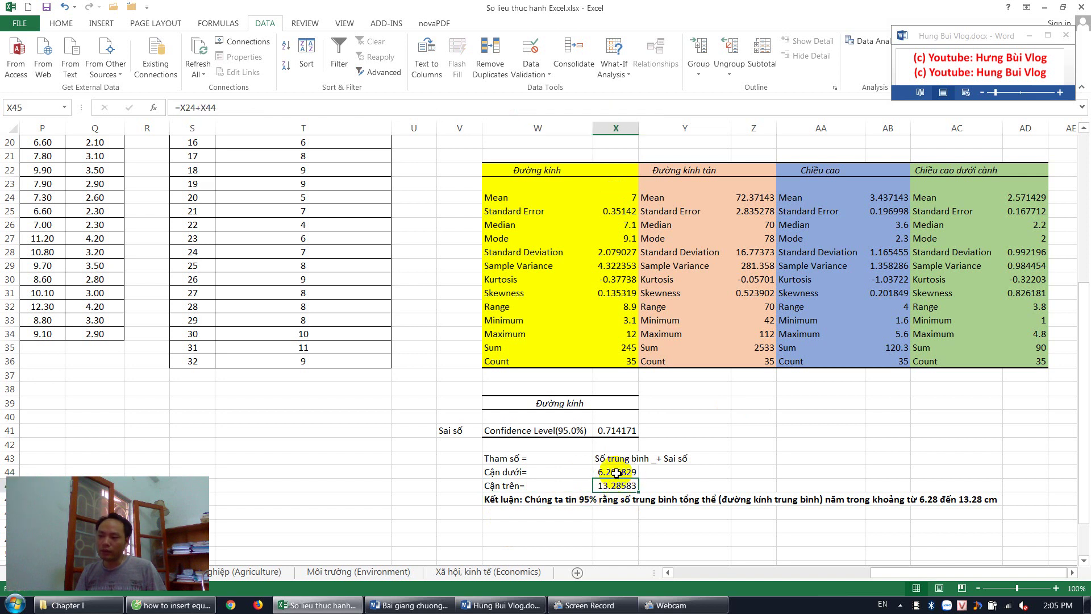
click(616, 473)
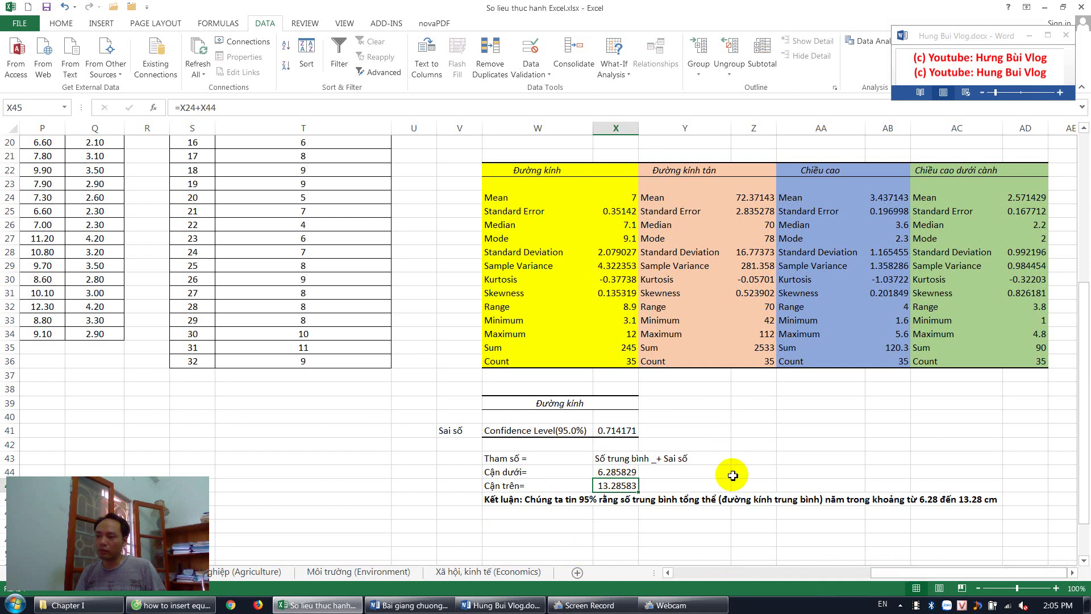
Start Descriptive Statistics with input range $B$4:$E$39 covering the four data columns.
drag(951, 573, 711, 575)
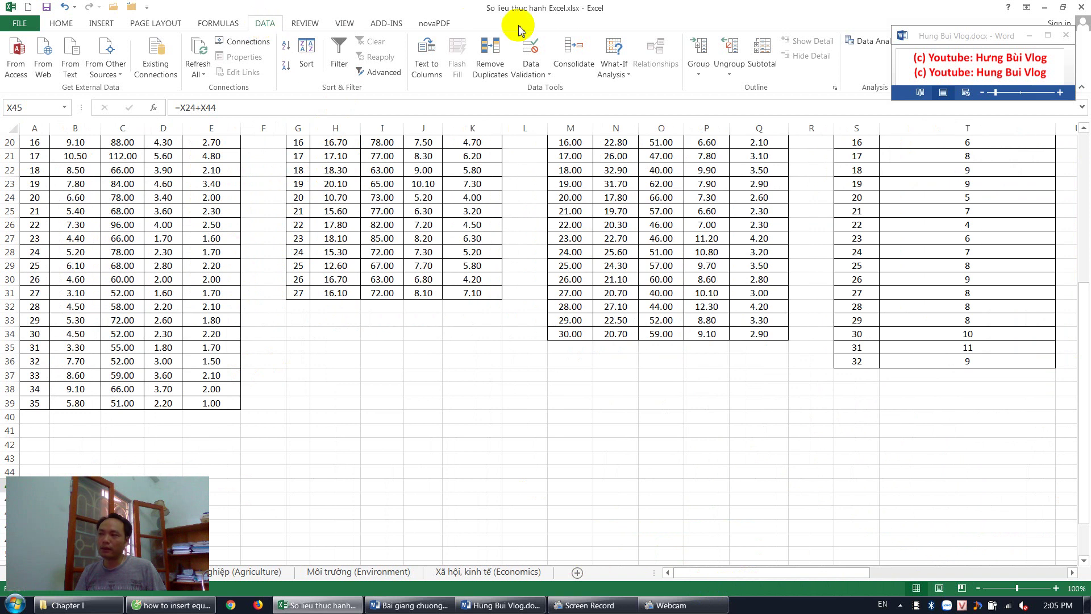
drag(935, 39, 934, 62)
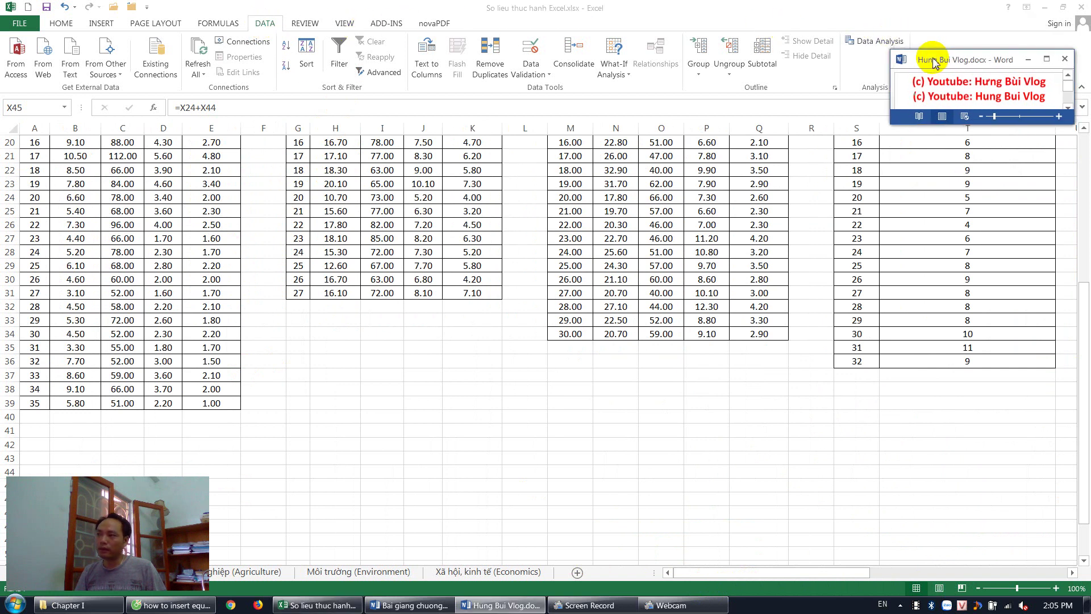
click(868, 44)
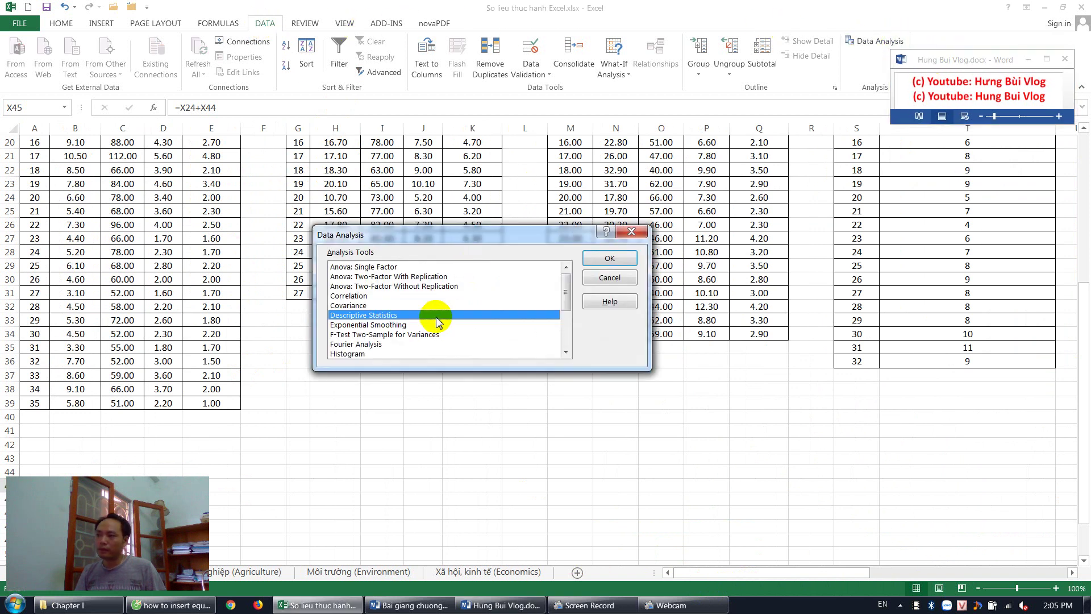
click(613, 262)
click(550, 206)
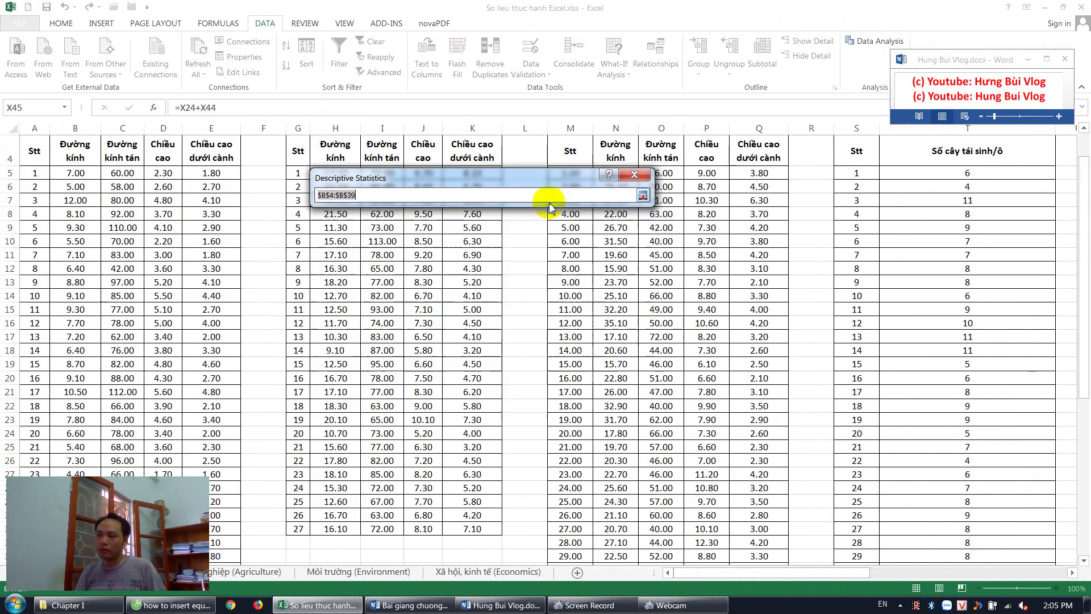
mouse_move(73, 152)
mouse_down()
mouse_move(212, 392)
mouse_move(223, 611)
mouse_move(203, 463)
mouse_up()
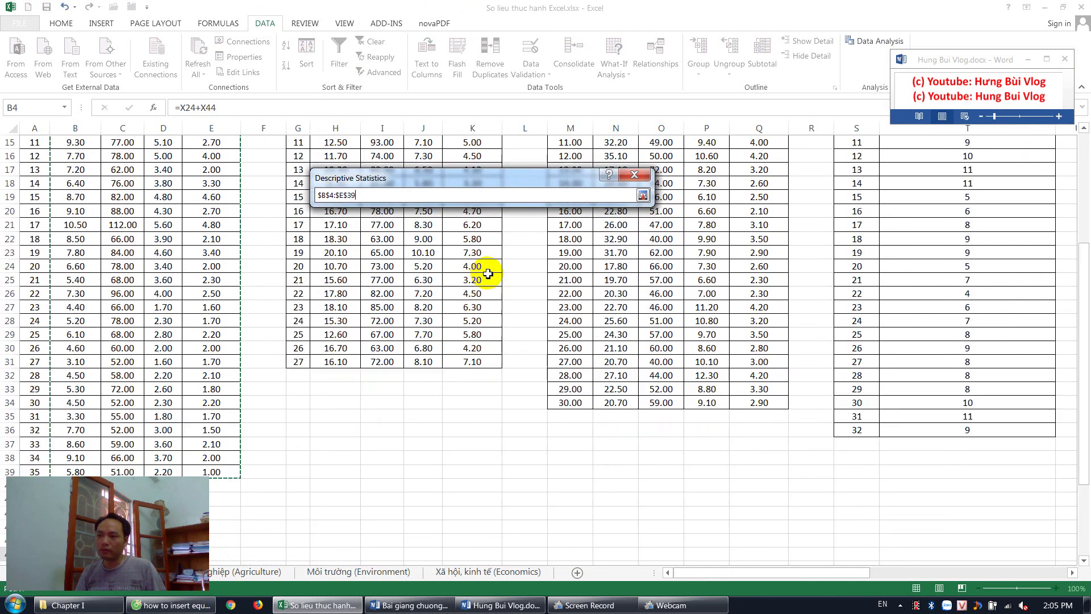
click(640, 196)
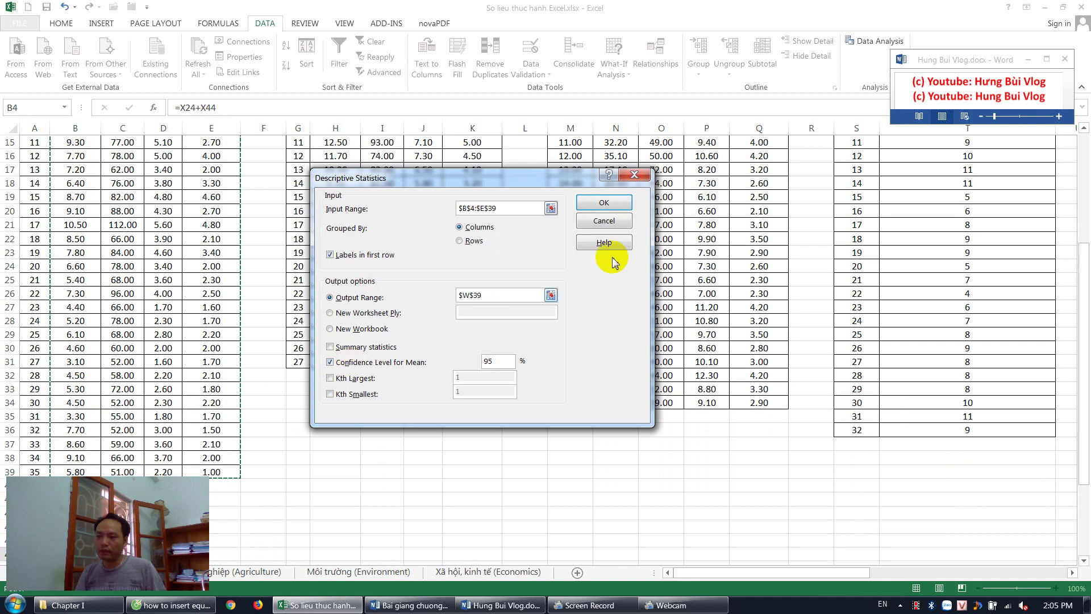
Change the output range from $W$39 to $W$48 and run the analysis.
click(498, 300)
drag(498, 300, 426, 297)
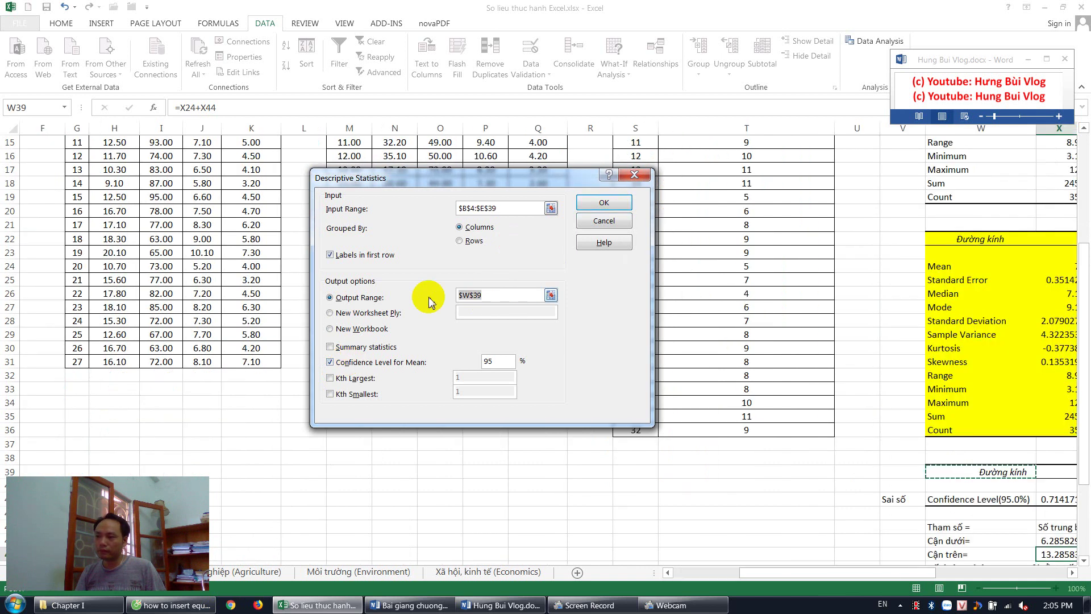
key(Delete)
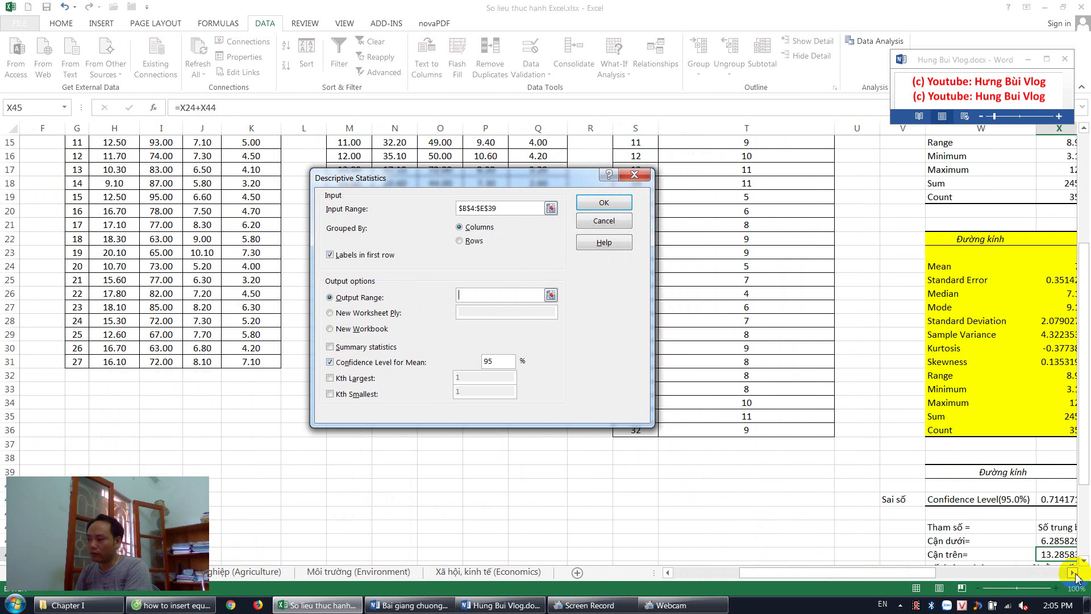
click(1071, 572)
scroll(676, 558, down, 2)
scroll(675, 557, down, 1)
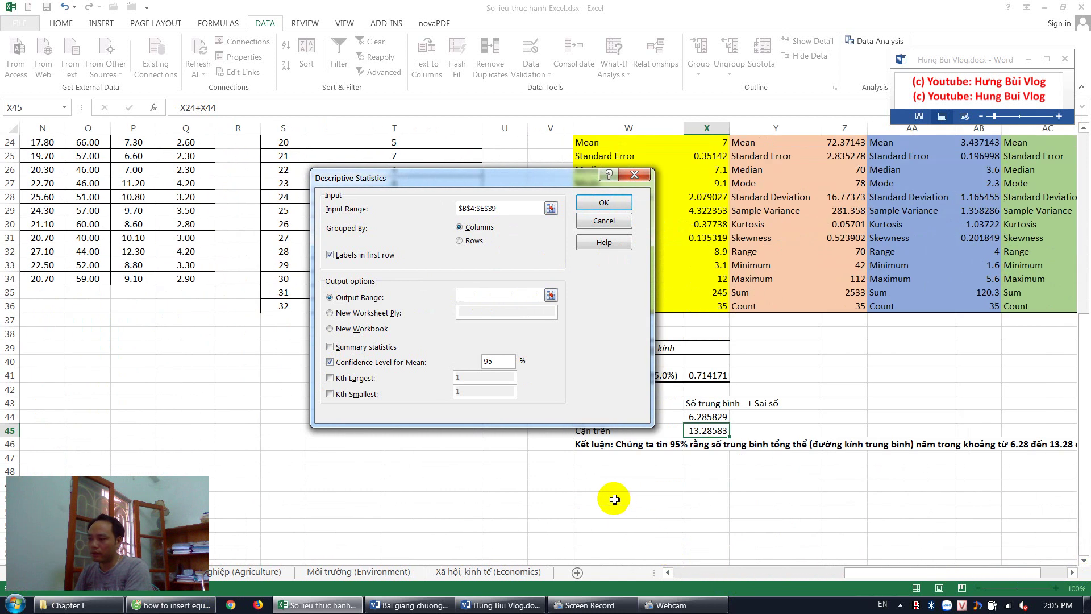
click(603, 471)
click(604, 202)
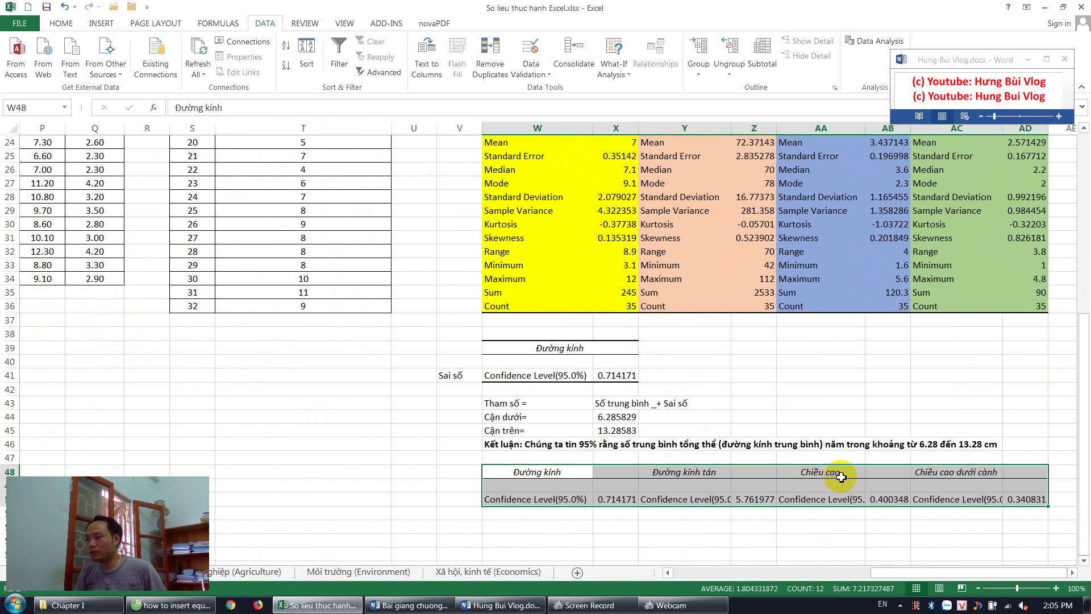
Fill the Đường kính result block yellow and the Đường kính tán block gold.
drag(545, 472, 616, 499)
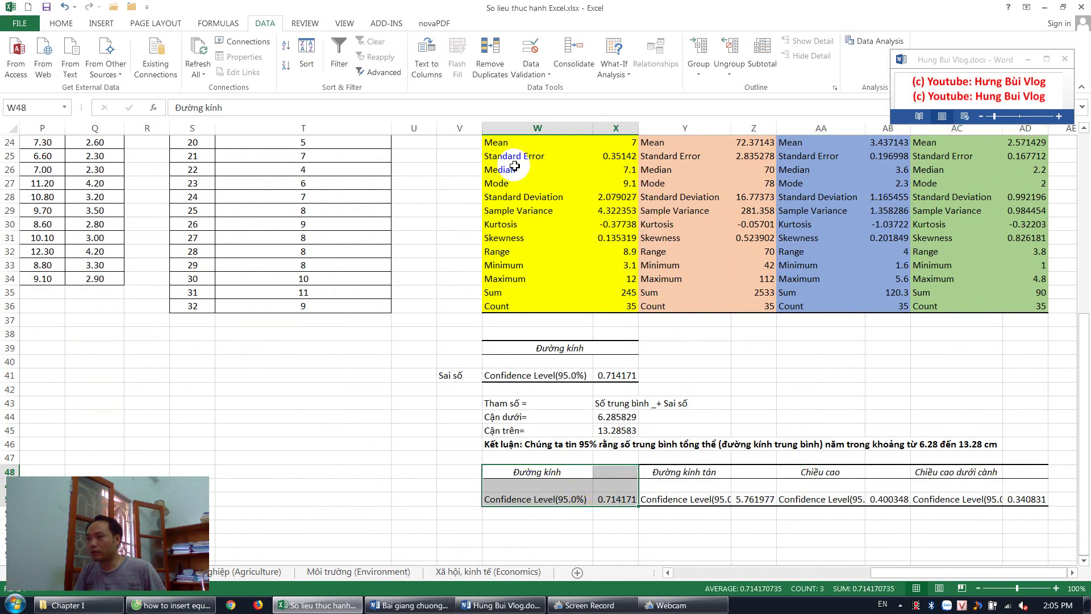
click(61, 23)
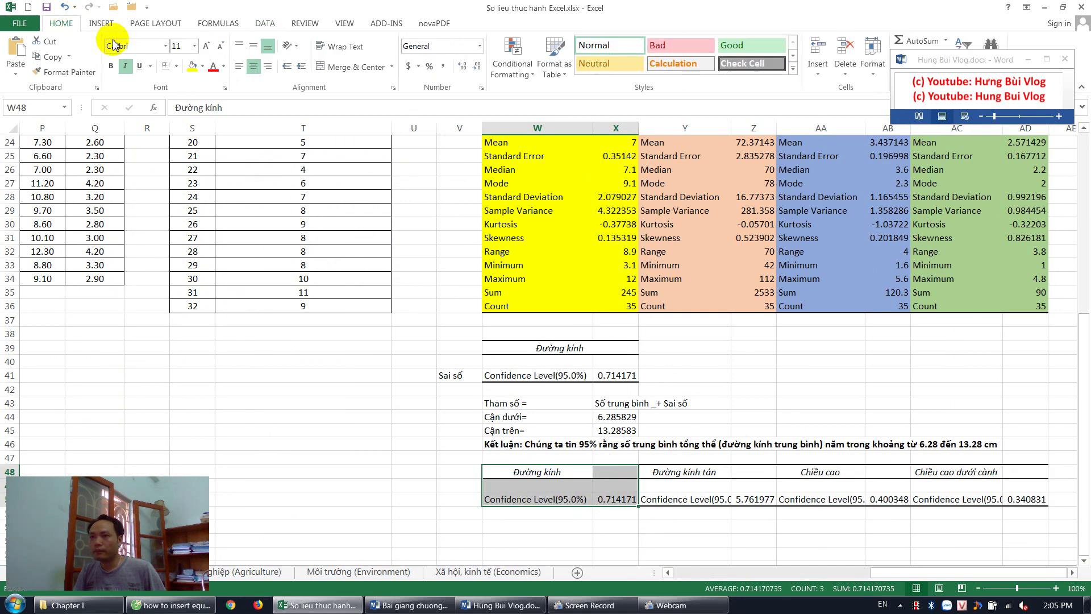
click(193, 67)
drag(682, 473, 753, 500)
click(202, 66)
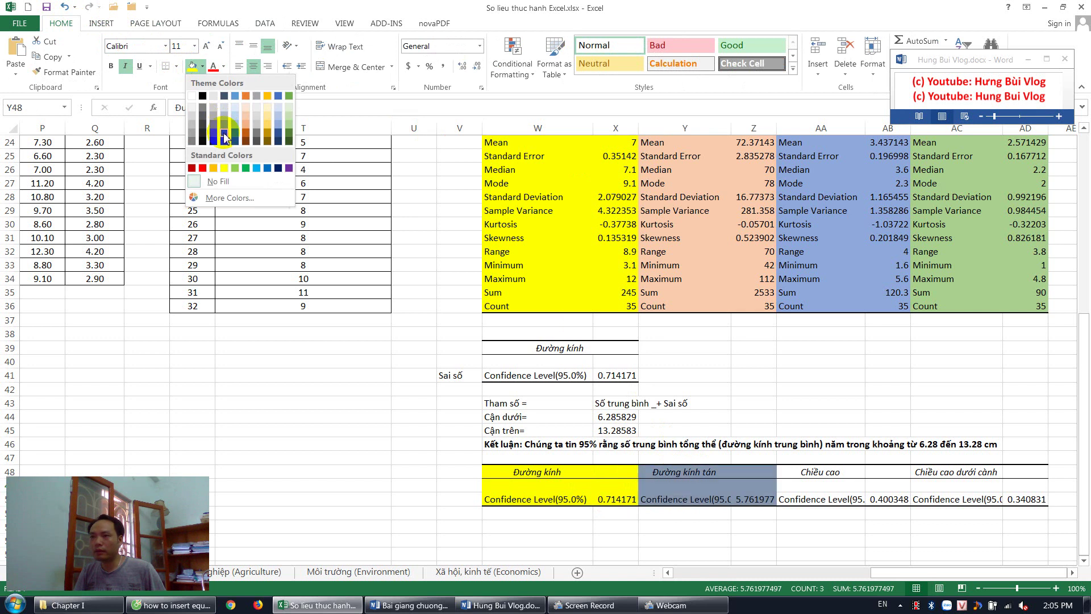
click(214, 165)
click(368, 375)
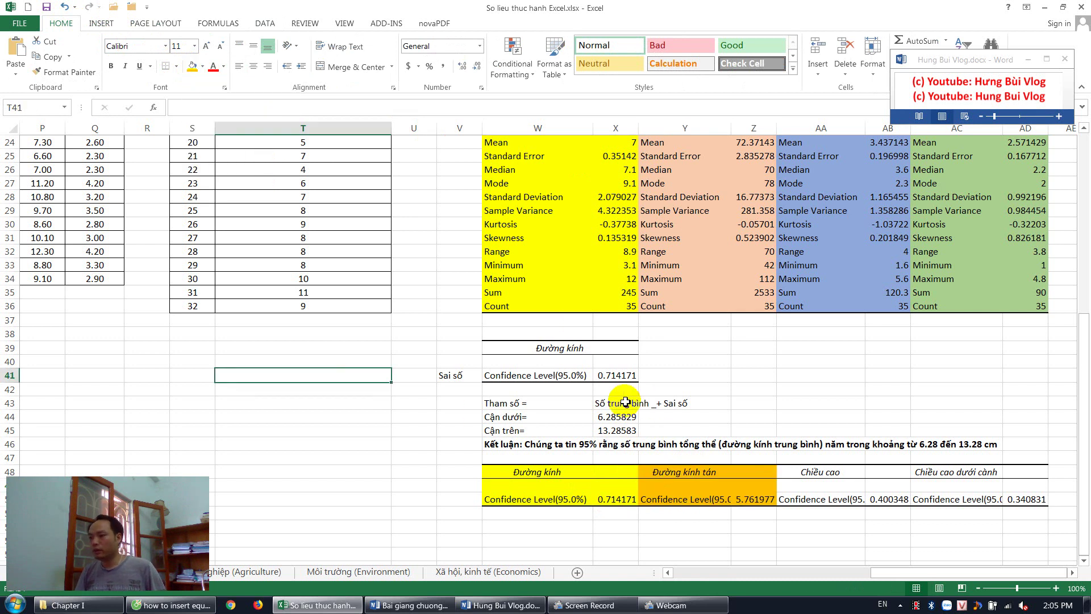
scroll(745, 170, up, 1)
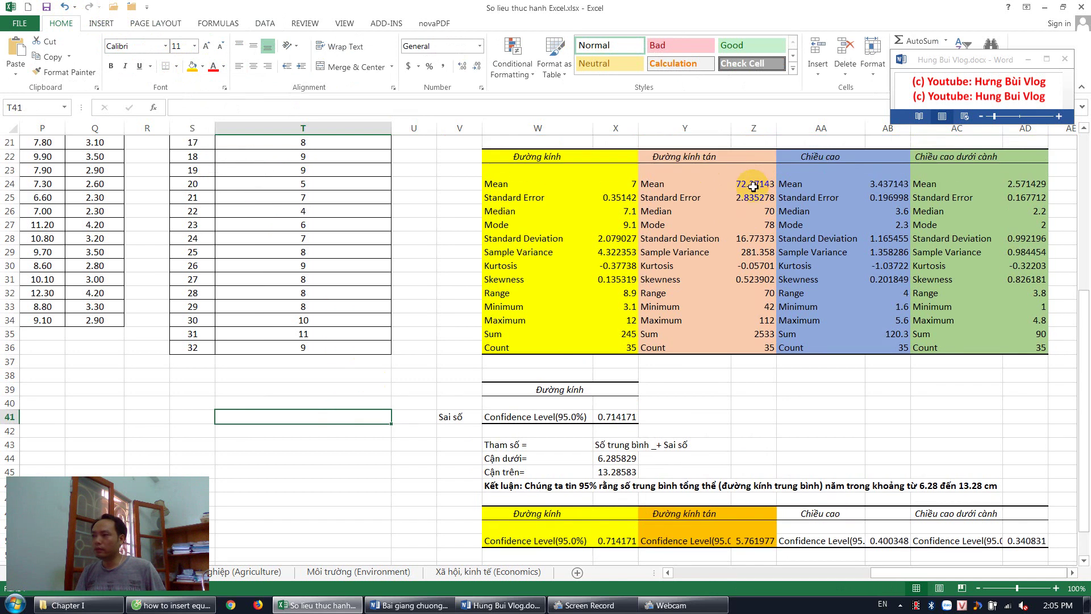
click(753, 185)
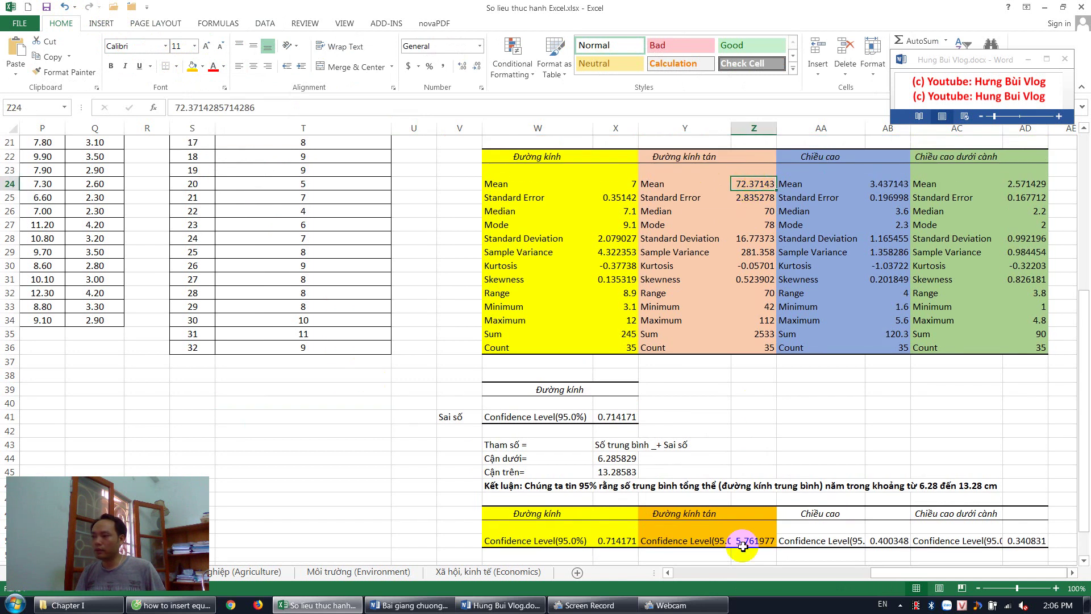
click(609, 459)
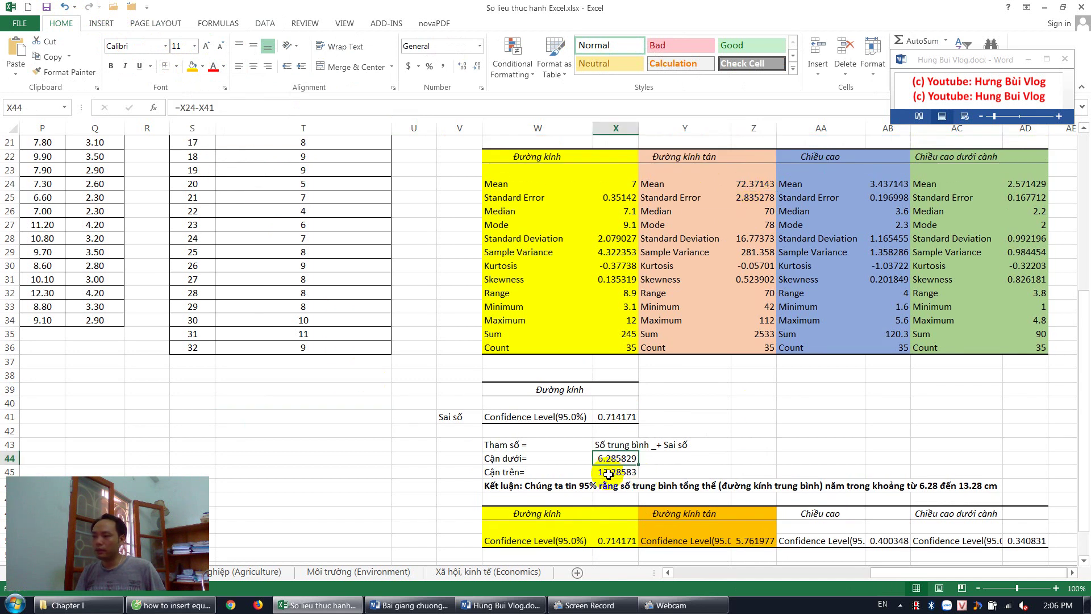
click(611, 484)
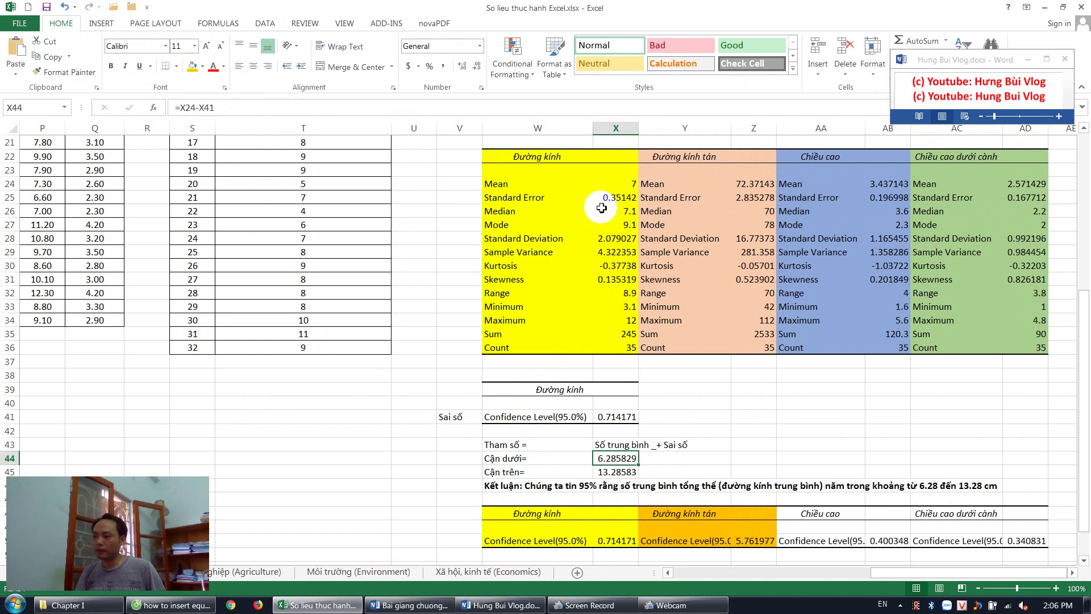
click(625, 183)
click(615, 417)
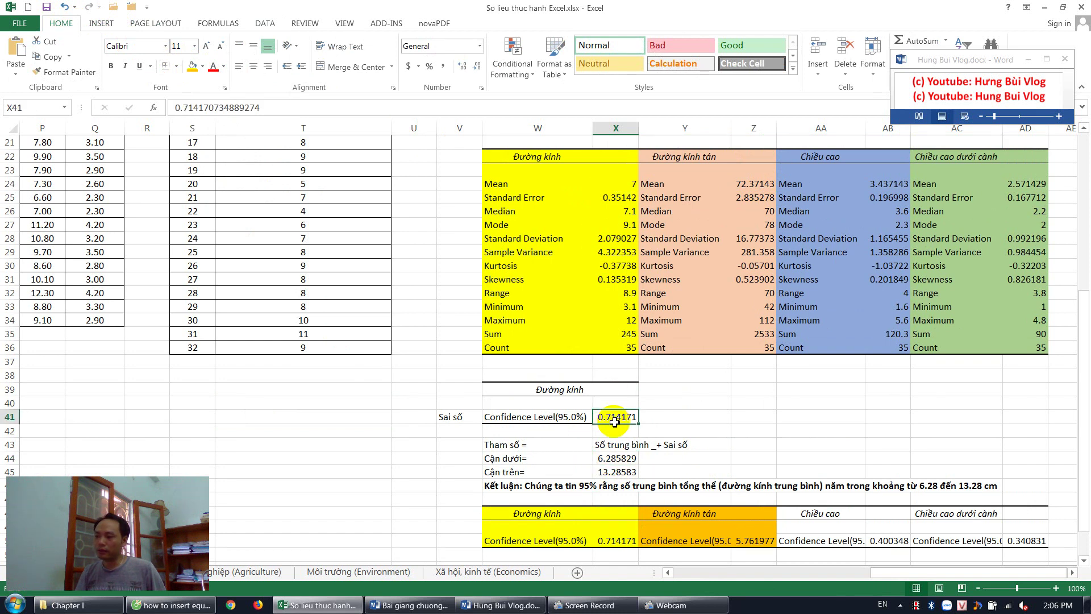
click(753, 540)
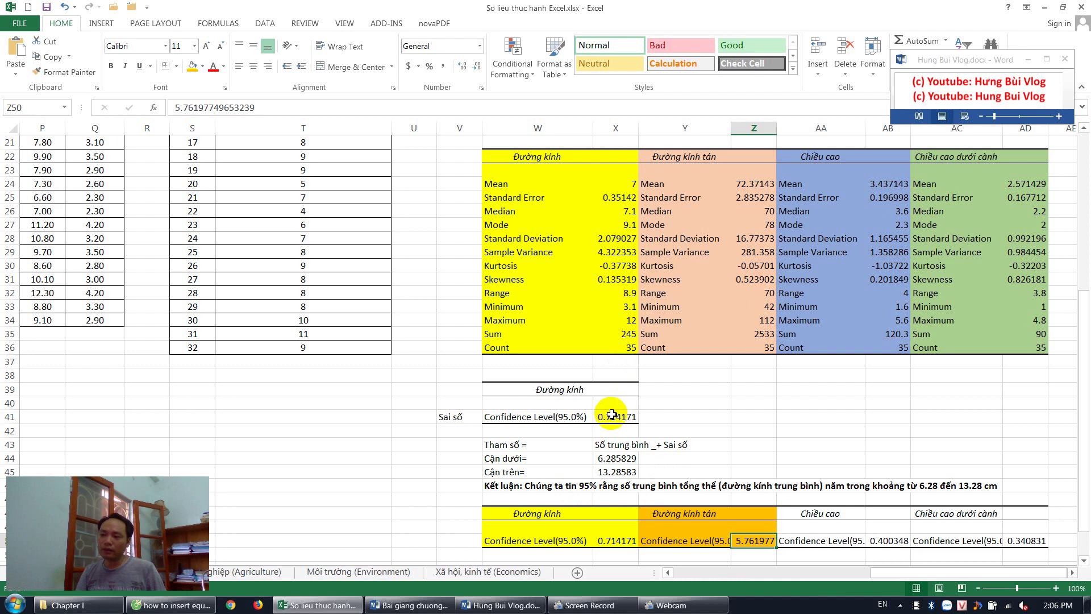
scroll(421, 361, up, 1)
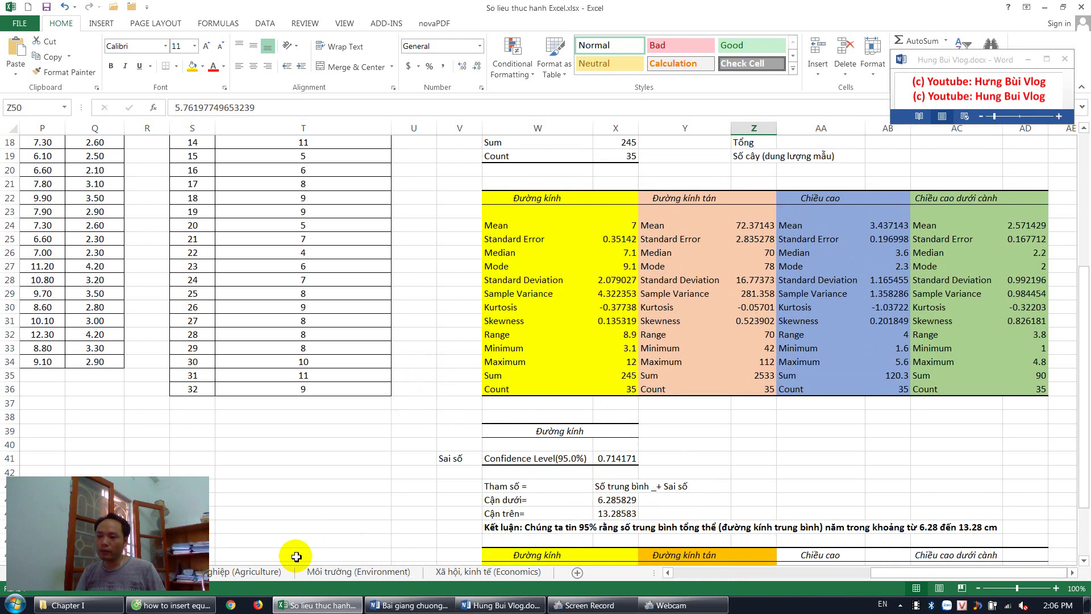
Switch to the Agriculture sheet and bring row 10 back to column A.
scroll(296, 557, down, 3)
scroll(304, 514, down, 4)
click(236, 574)
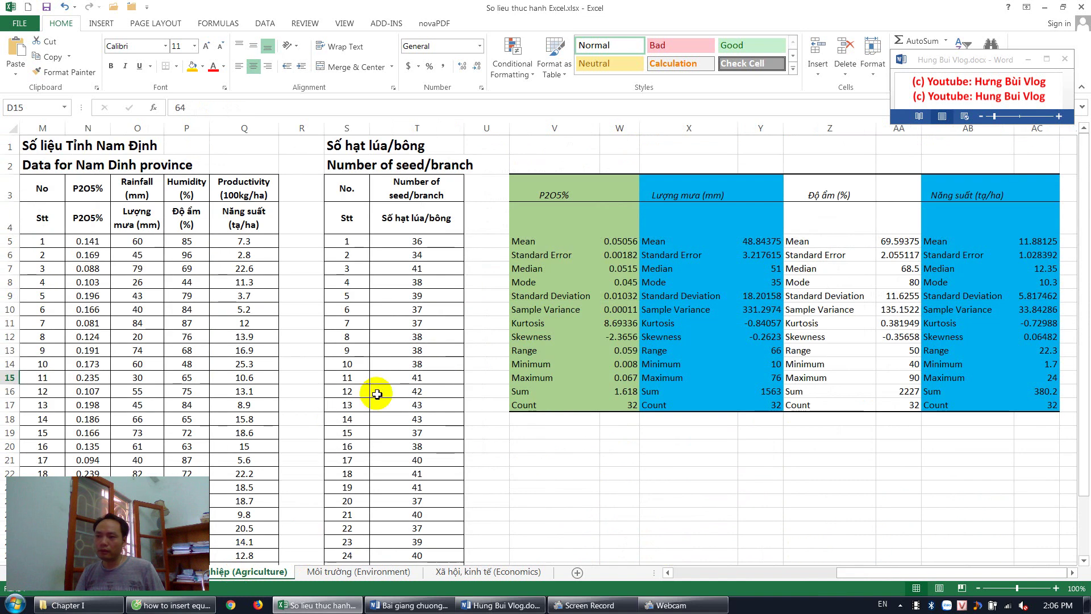
scroll(382, 375, down, 1)
scroll(381, 374, down, 2)
scroll(381, 375, up, 1)
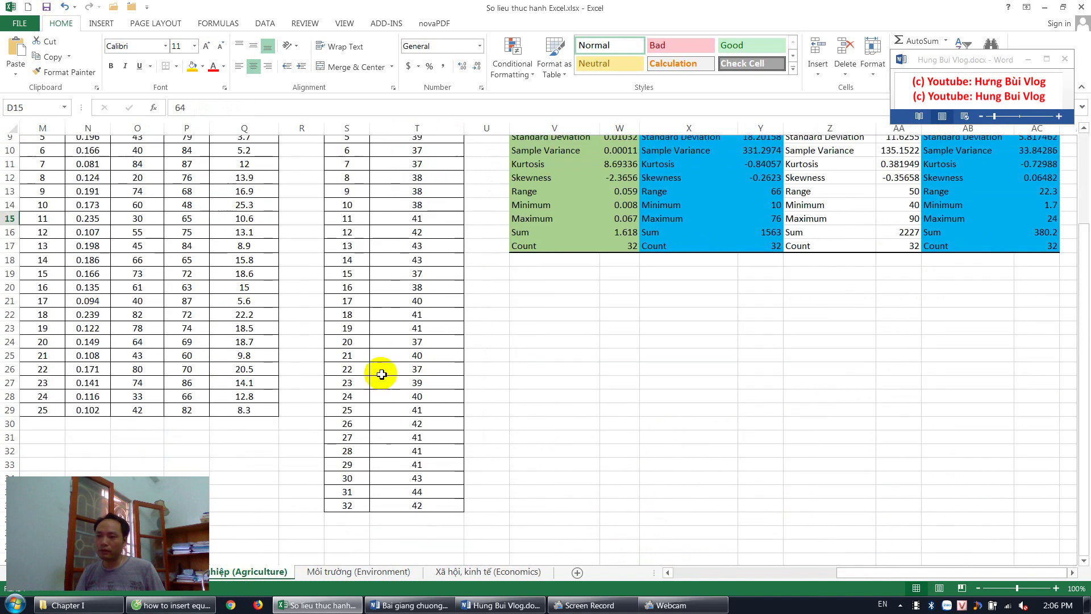
scroll(381, 374, up, 2)
click(314, 308)
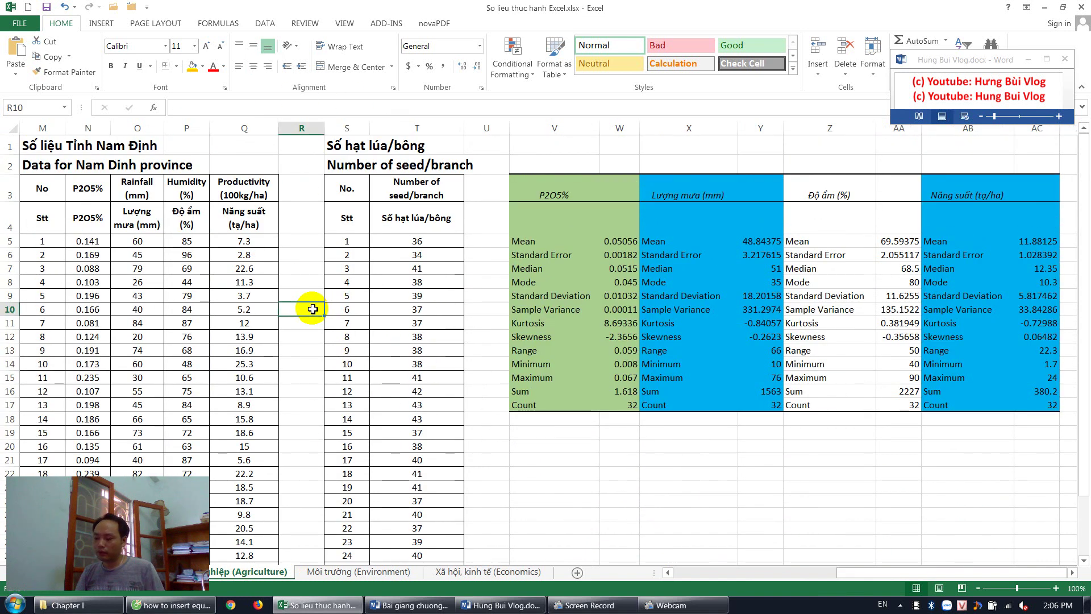
key(Left)
key(Left)
key(Left)
key(Left)
key(Left)
key(Left)
key(Left)
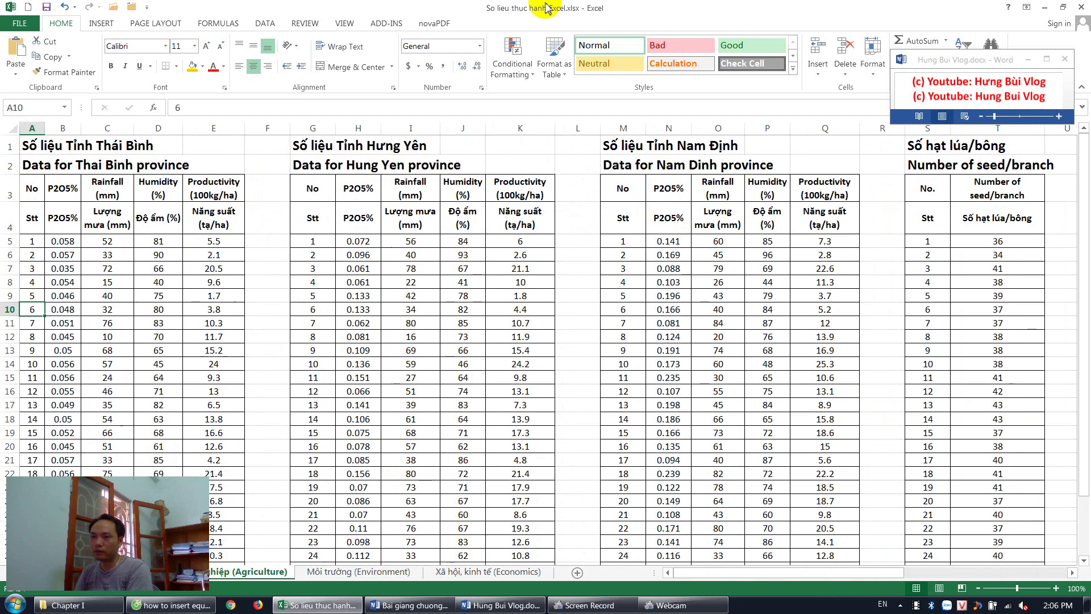
click(265, 22)
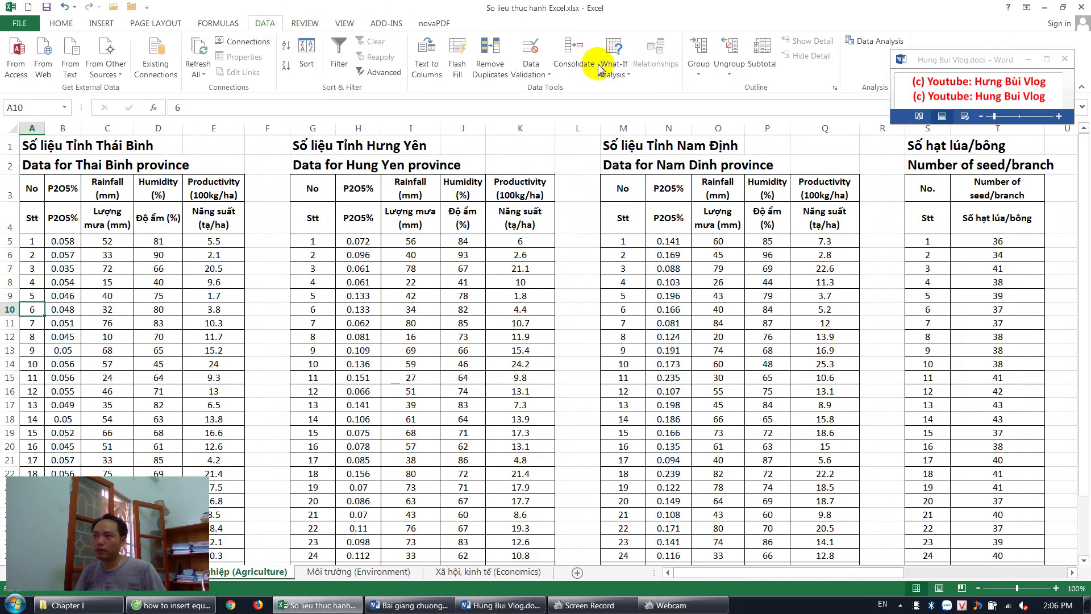
Start Descriptive Statistics on the Thai Binh data $B$4:$E$36 with labels in the first row.
click(872, 41)
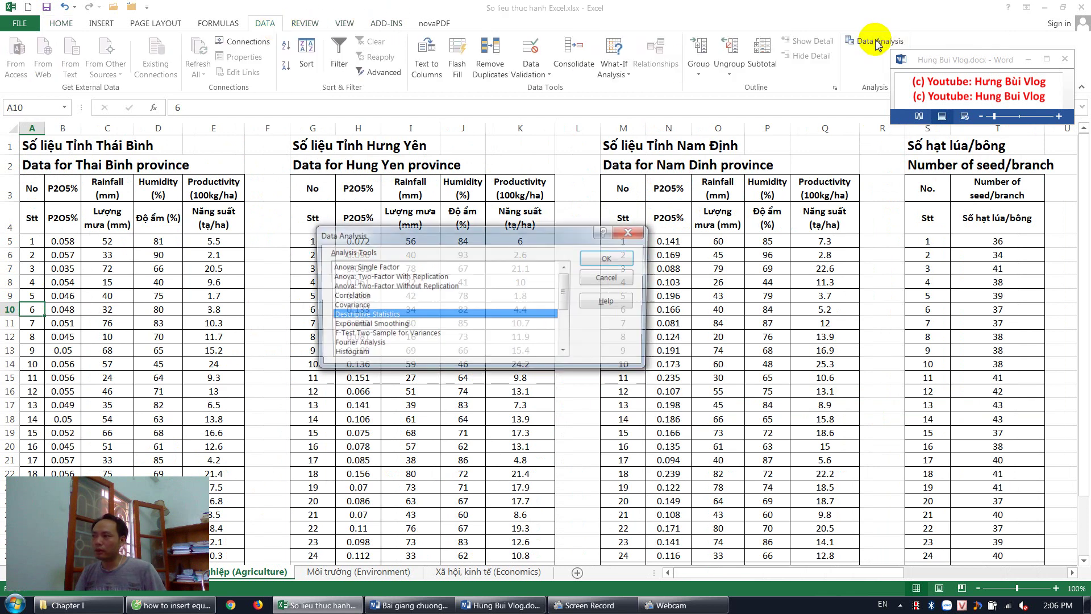
click(609, 258)
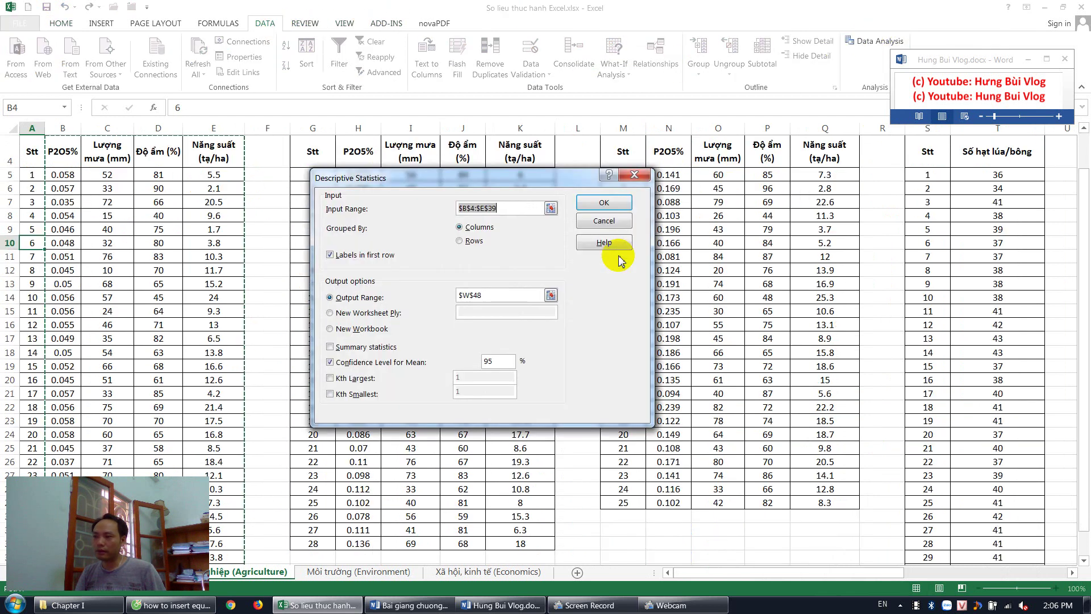
click(552, 208)
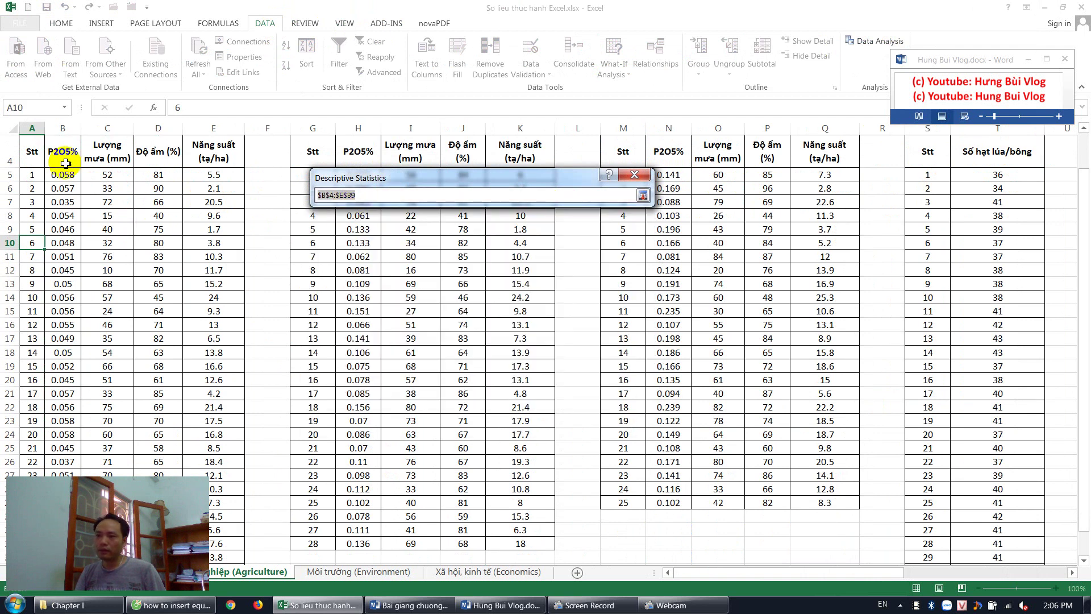
drag(64, 157, 228, 593)
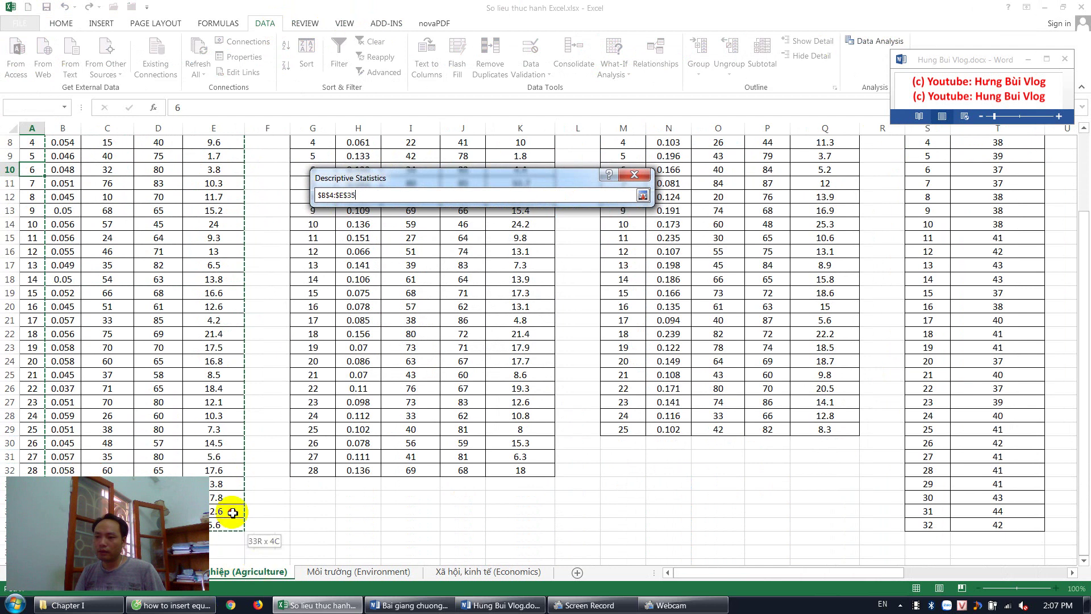
drag(228, 593, 209, 152)
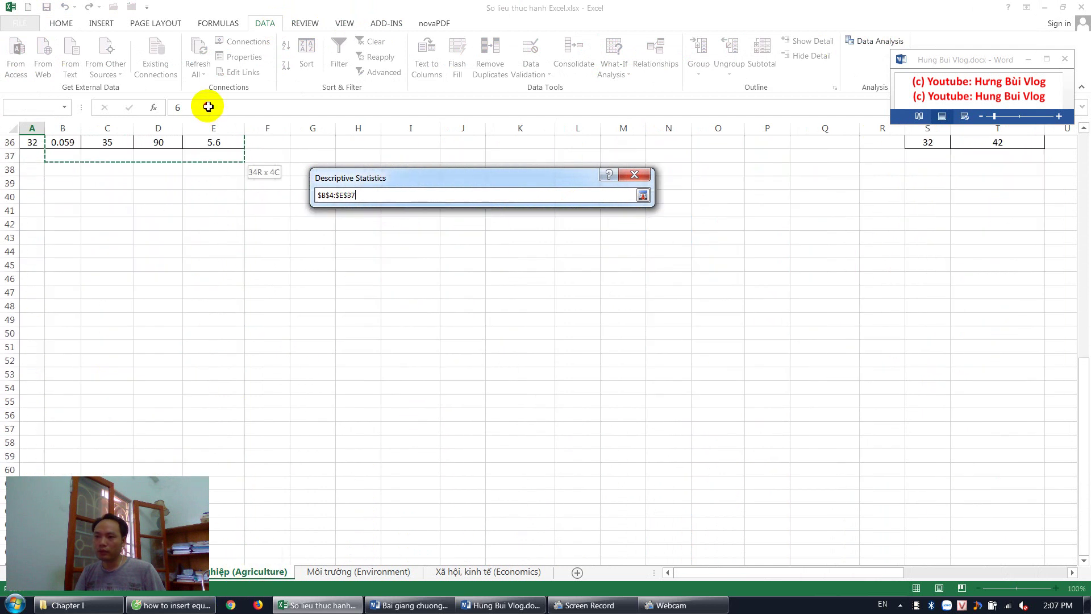
click(642, 195)
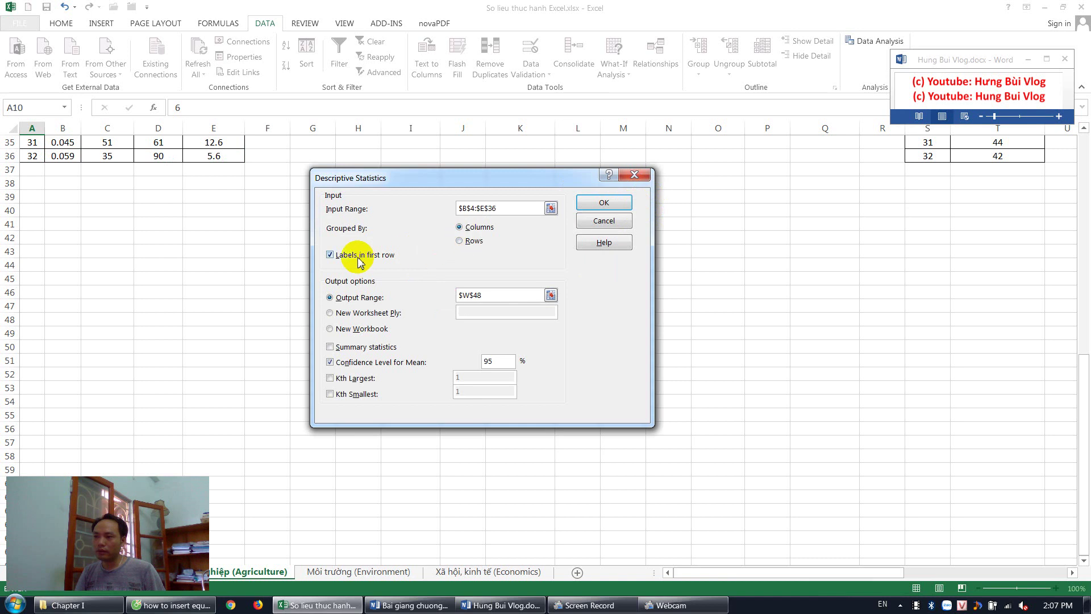
click(350, 255)
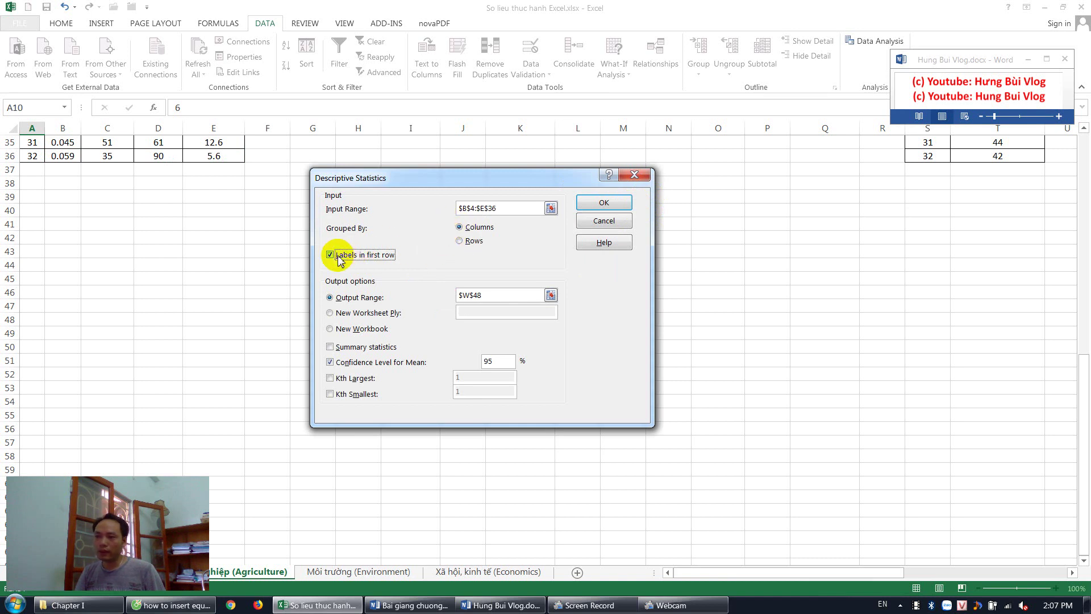
Set the output range to $V$19 and keep only the 95% confidence level for the mean.
click(355, 303)
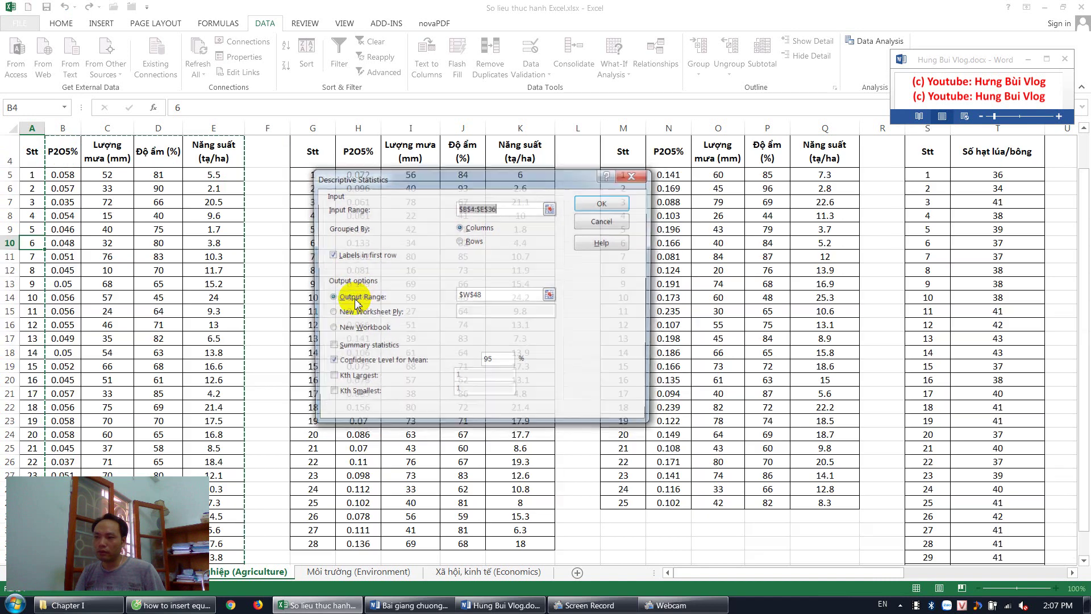
drag(499, 295, 456, 295)
key(BackSpace)
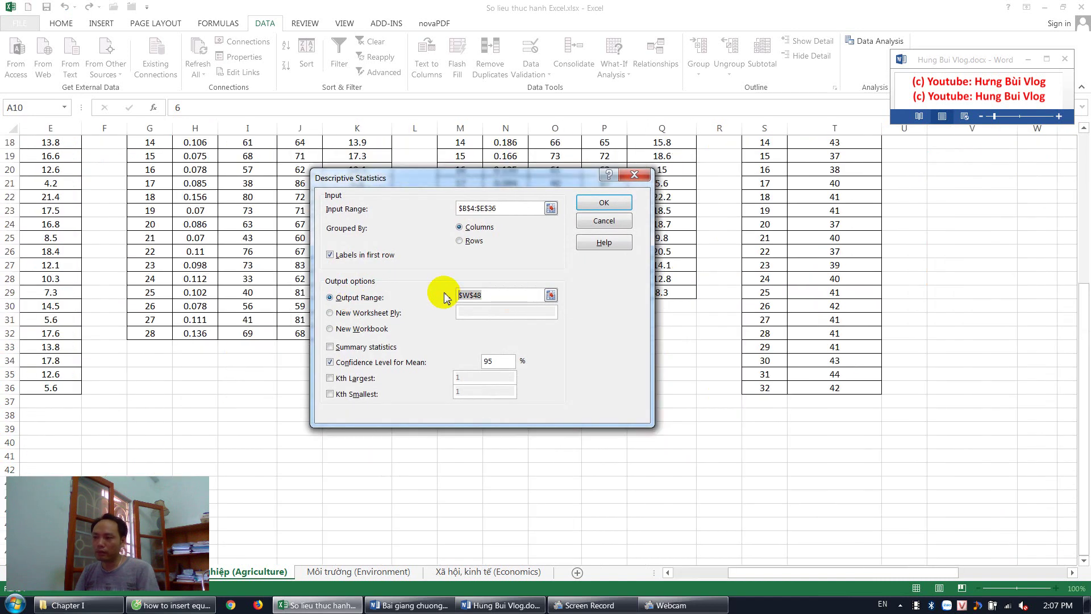
drag(535, 187, 472, 187)
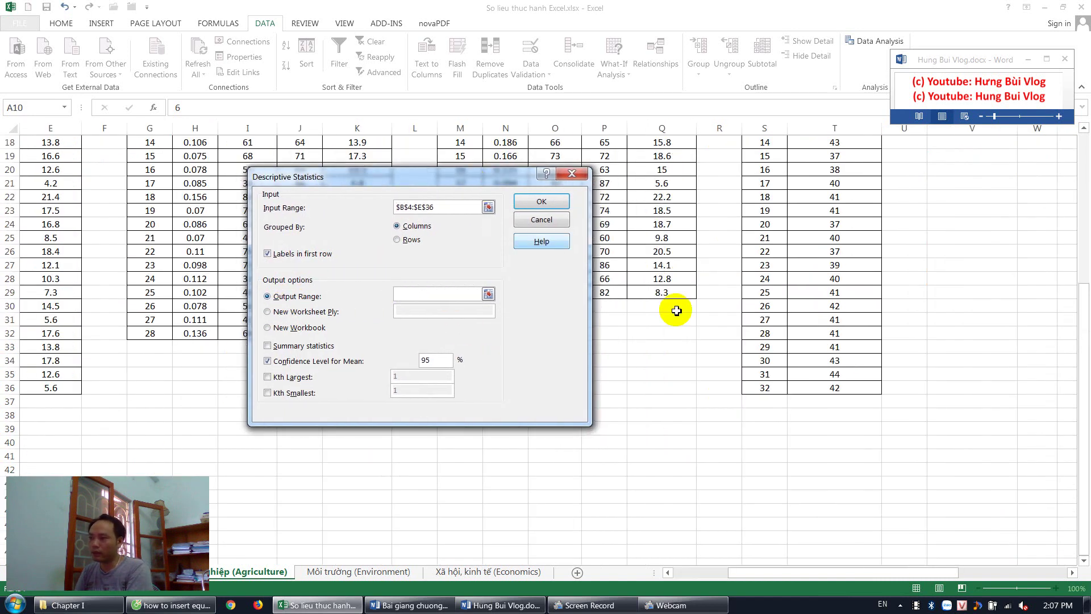
click(779, 429)
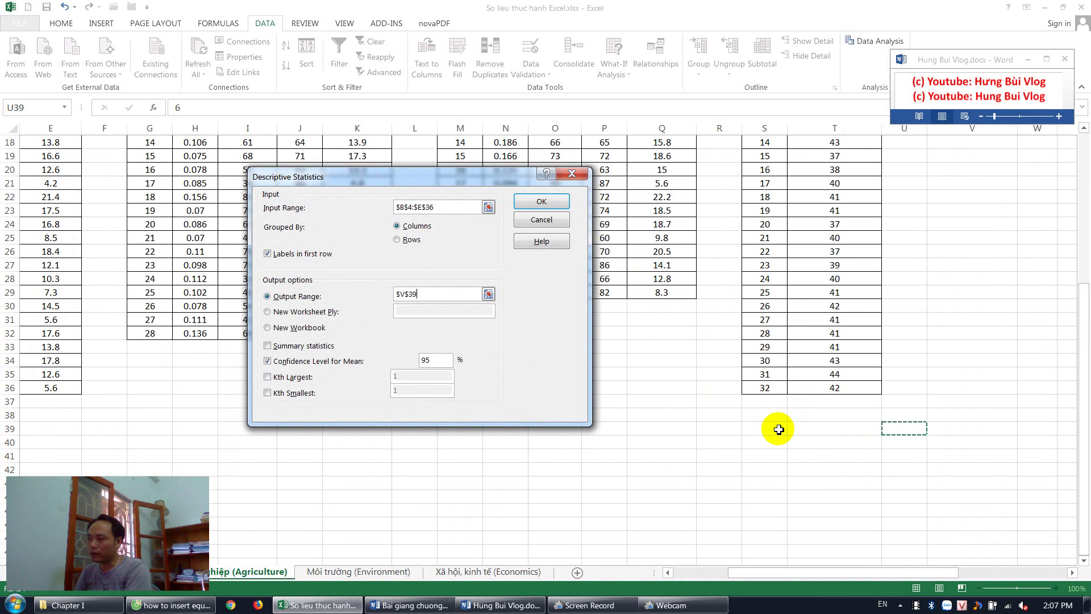
key(Right)
key(Right)
key(Right)
key(Up)
key(Up)
key(Up)
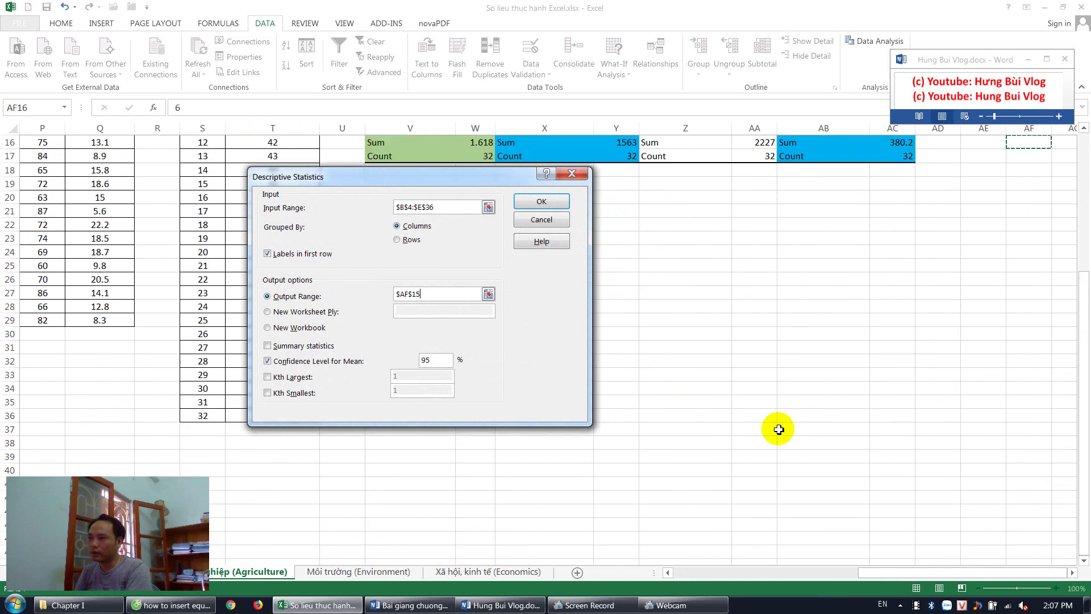
drag(439, 172, 334, 74)
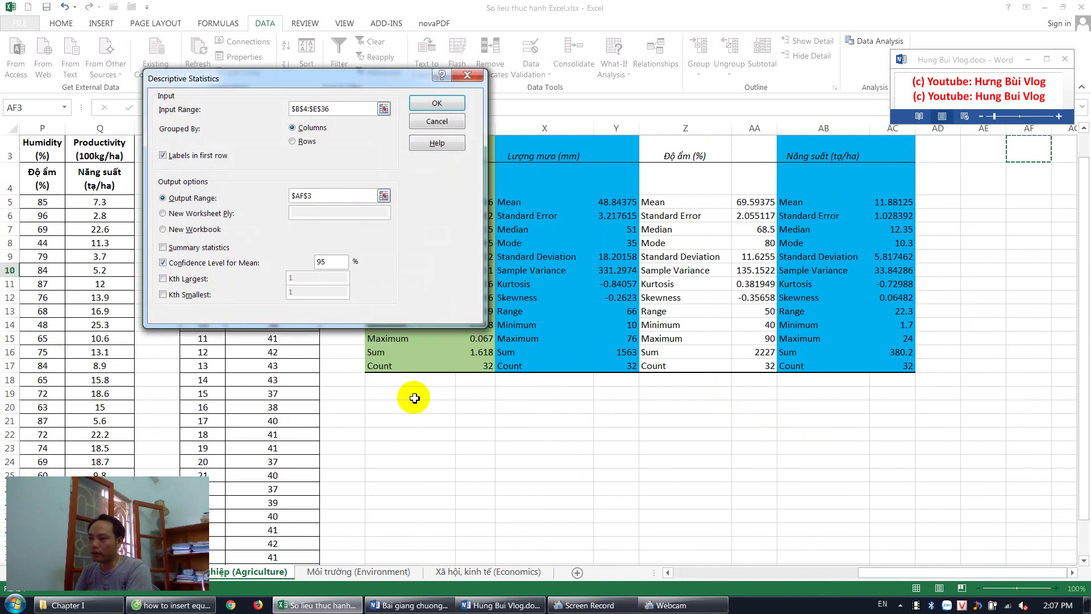
click(163, 262)
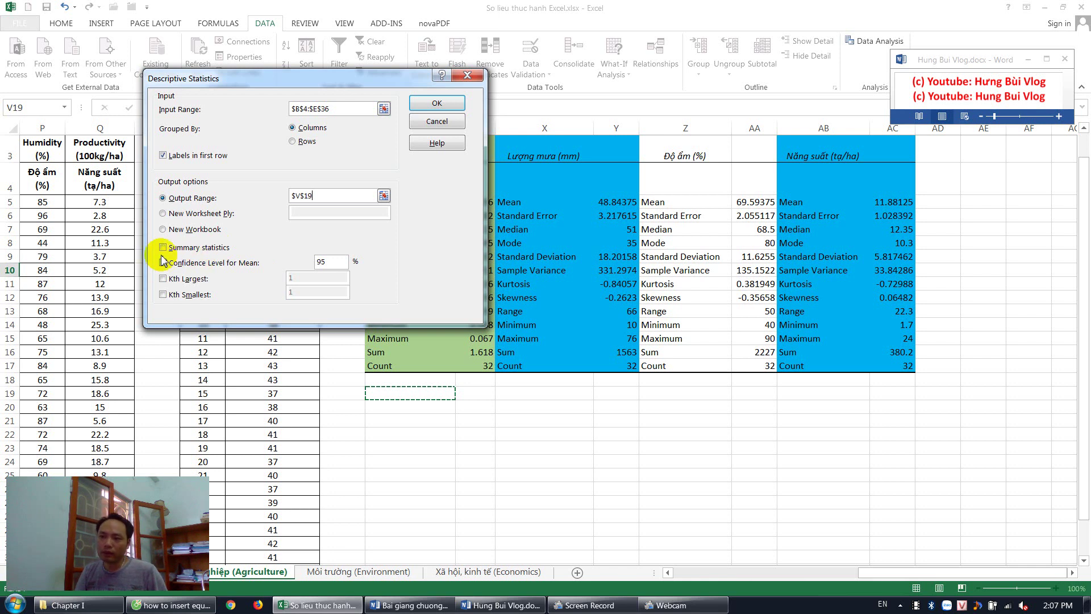
click(163, 263)
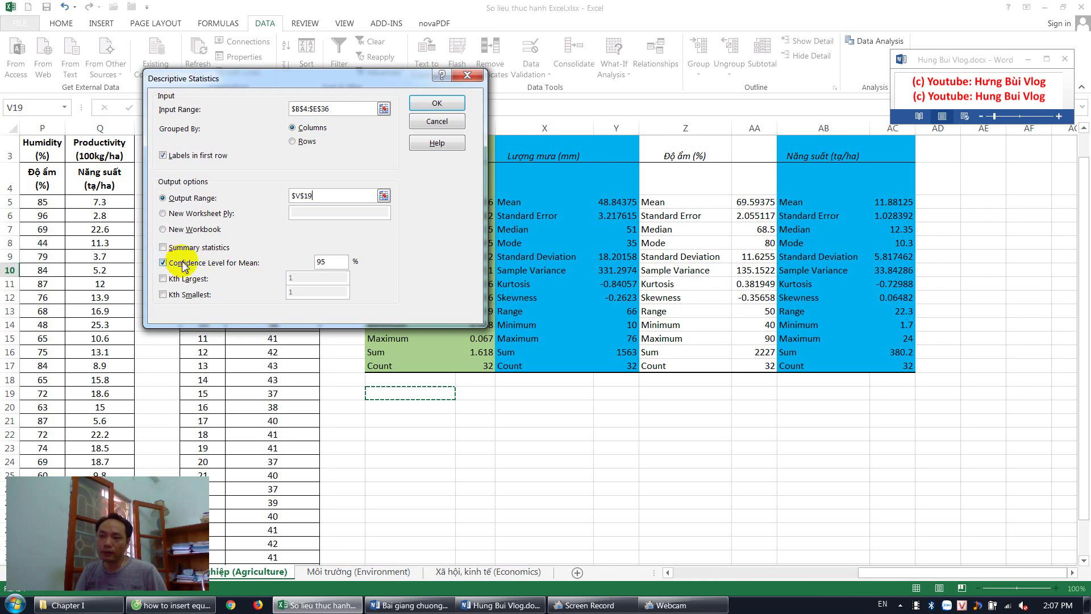
Output row-21 confidence levels (0.00372, 6.562368, 4.191439, 2.097419), select the productivity result, and begin a 'Cận dưới' label.
click(433, 104)
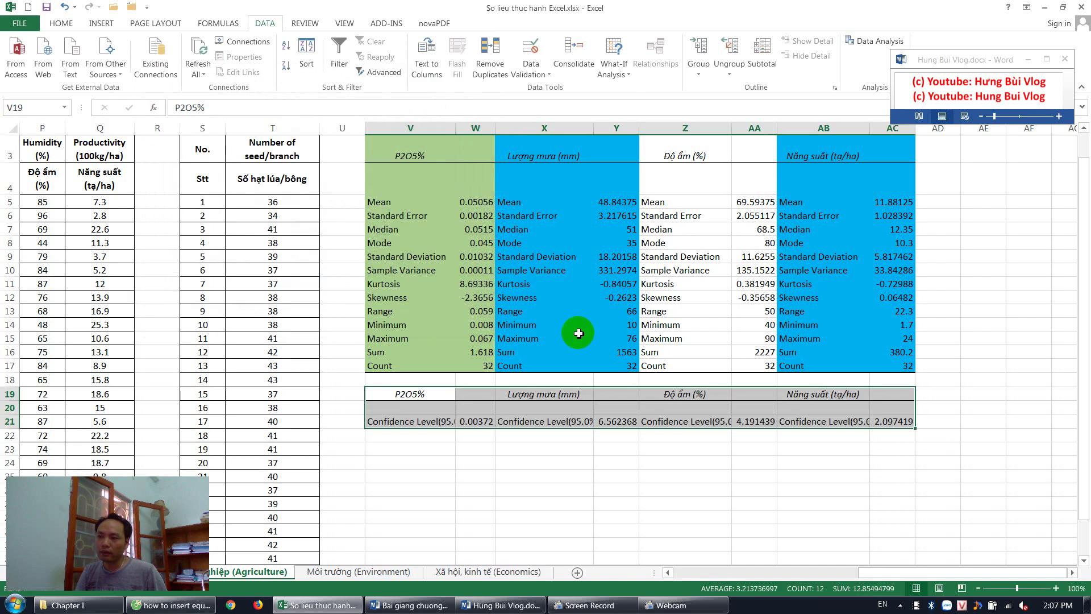
click(475, 452)
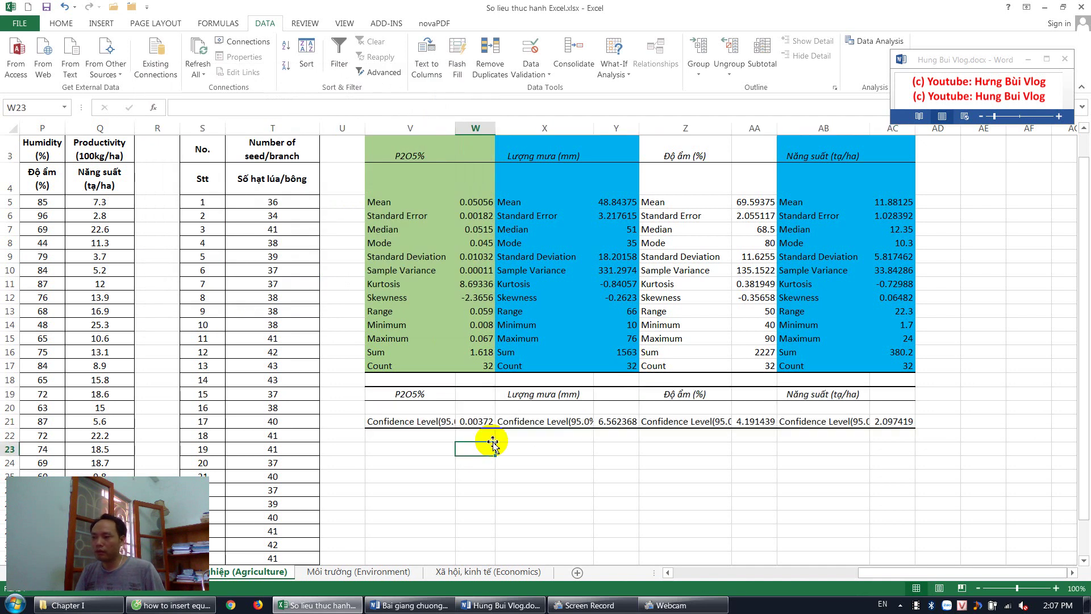
click(561, 422)
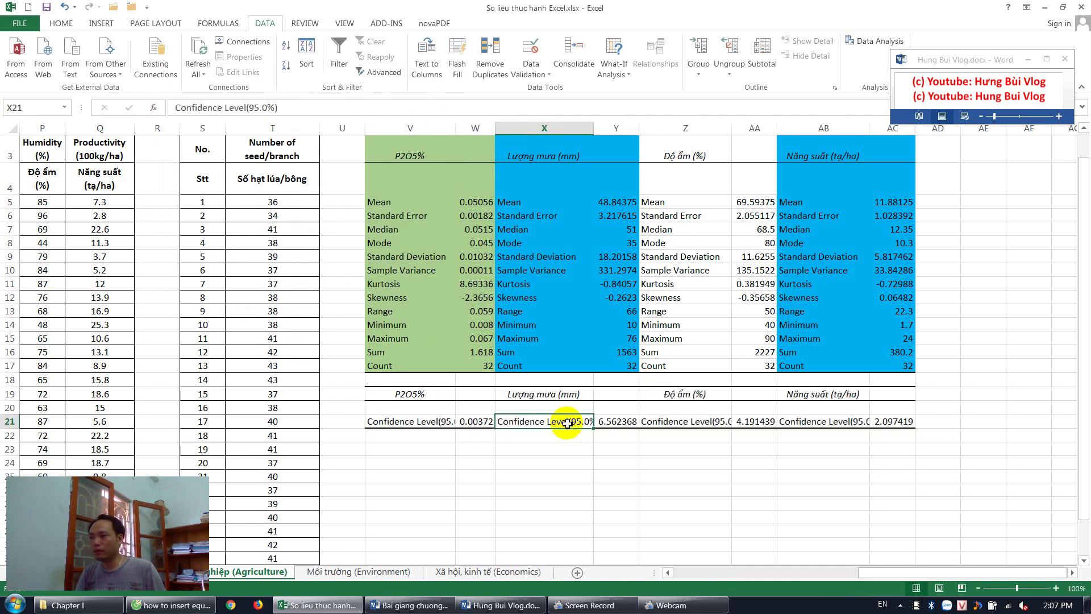
click(817, 173)
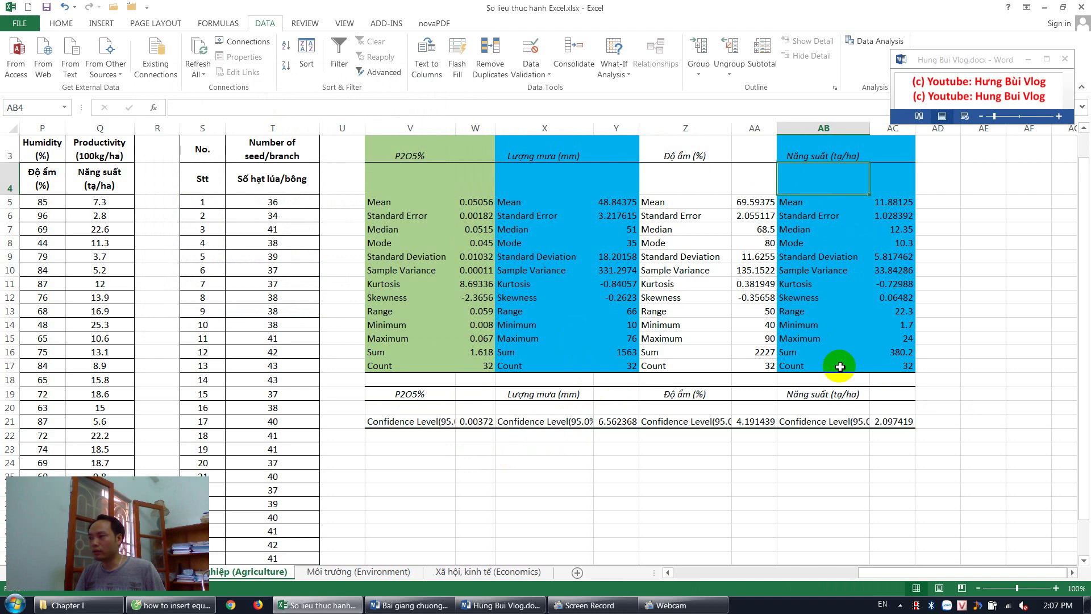
click(801, 421)
click(812, 447)
click(895, 421)
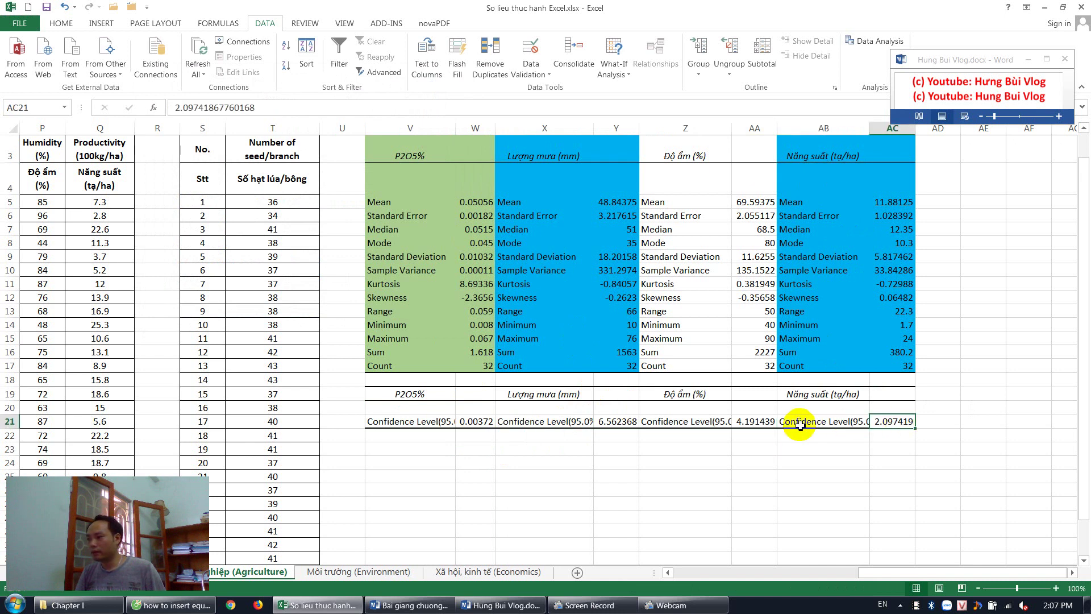
drag(804, 424, 884, 426)
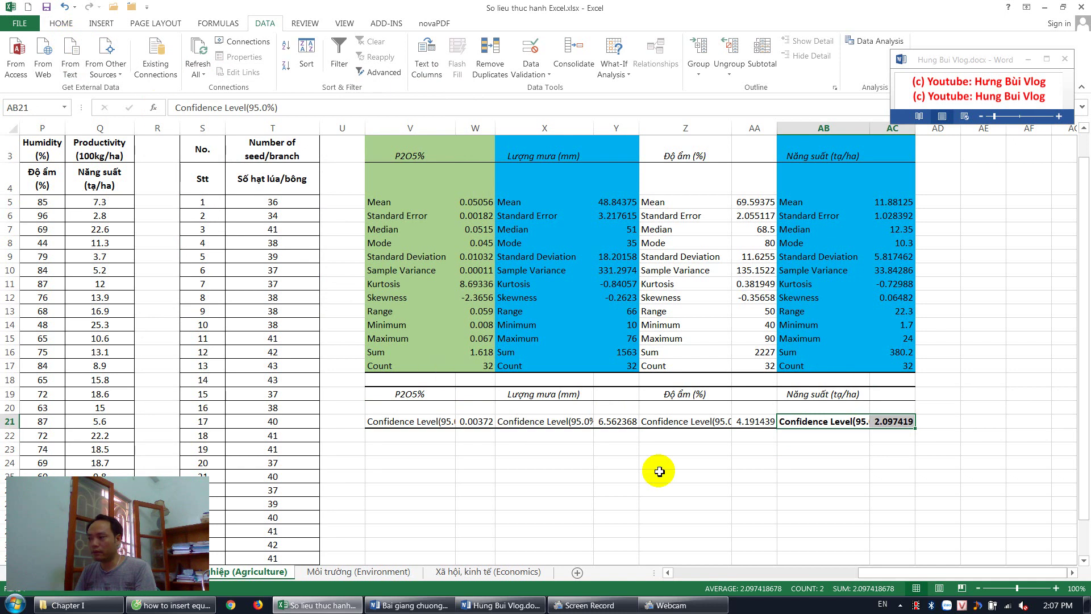
click(811, 451)
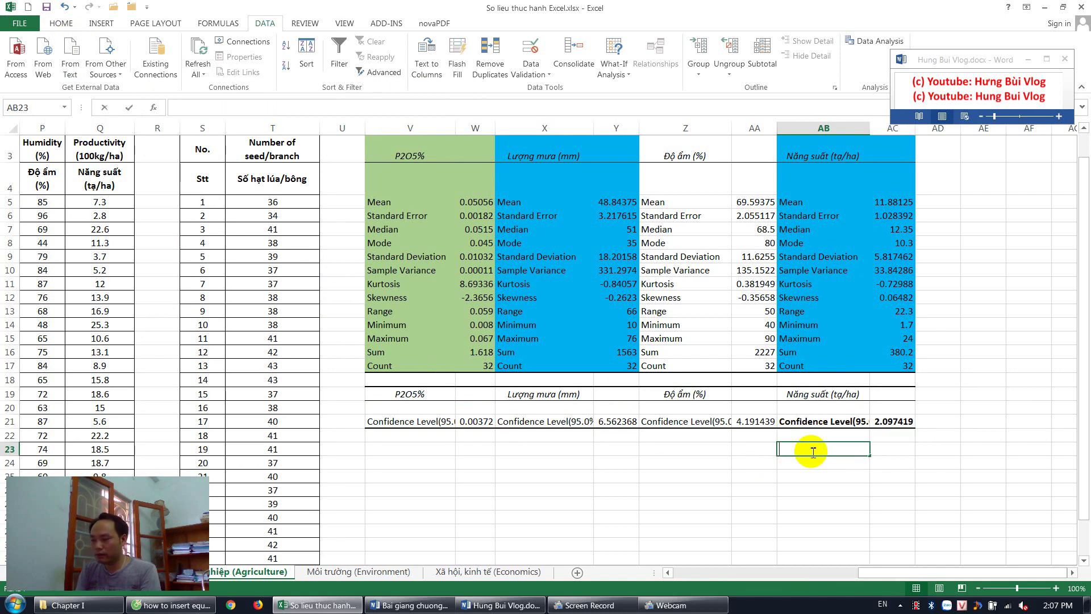
text(Cân dưới:)
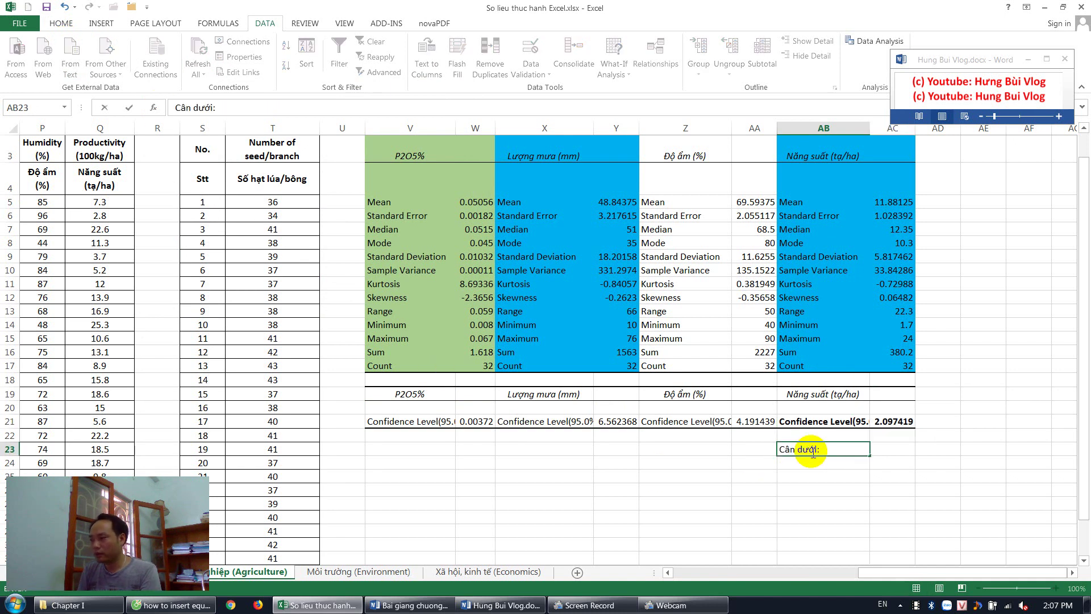
Enter the 'Cận dưới:' label with =AC5-AC21, giving a lower bound of 9.783831.
key(Tab)
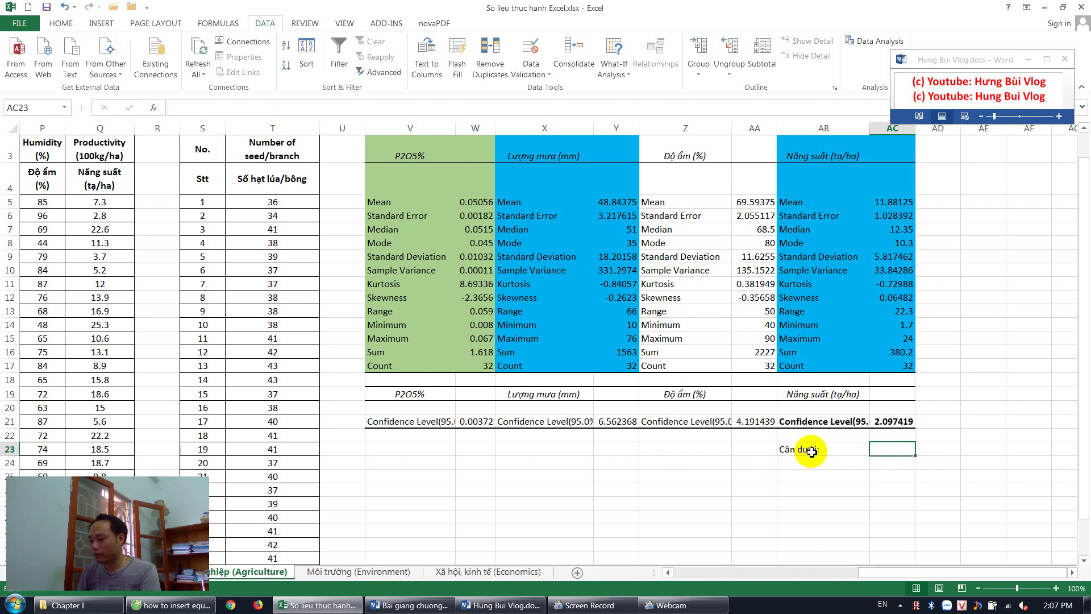
text(=)
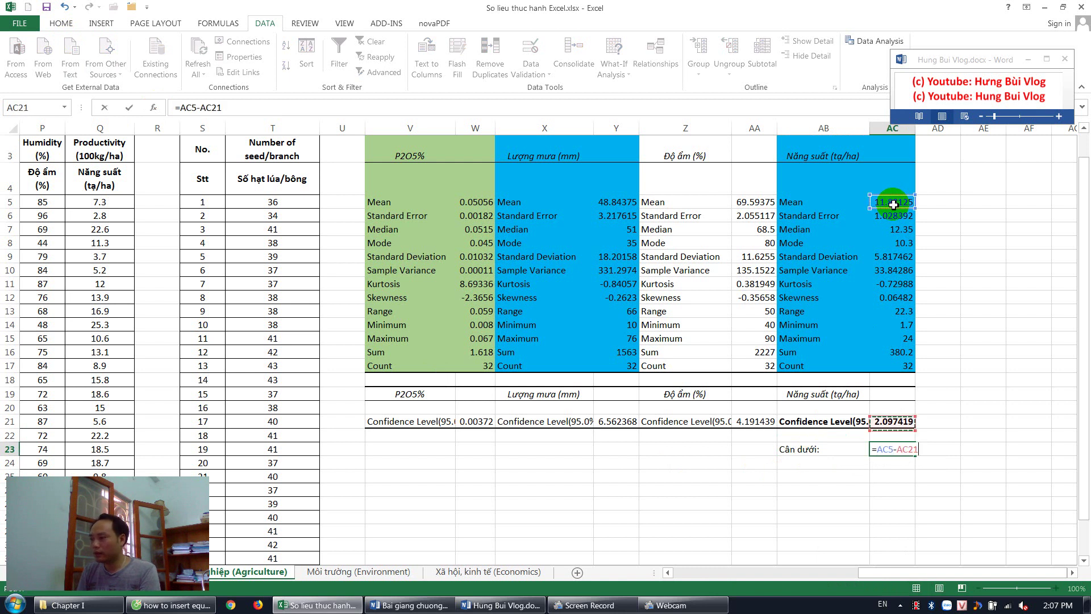
key(Return)
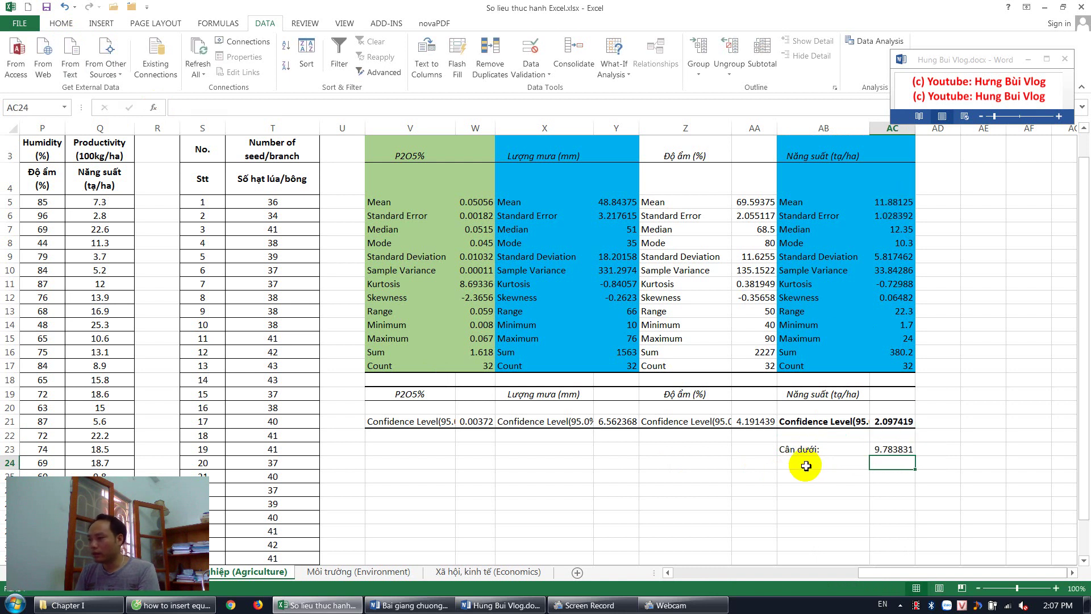
click(790, 449)
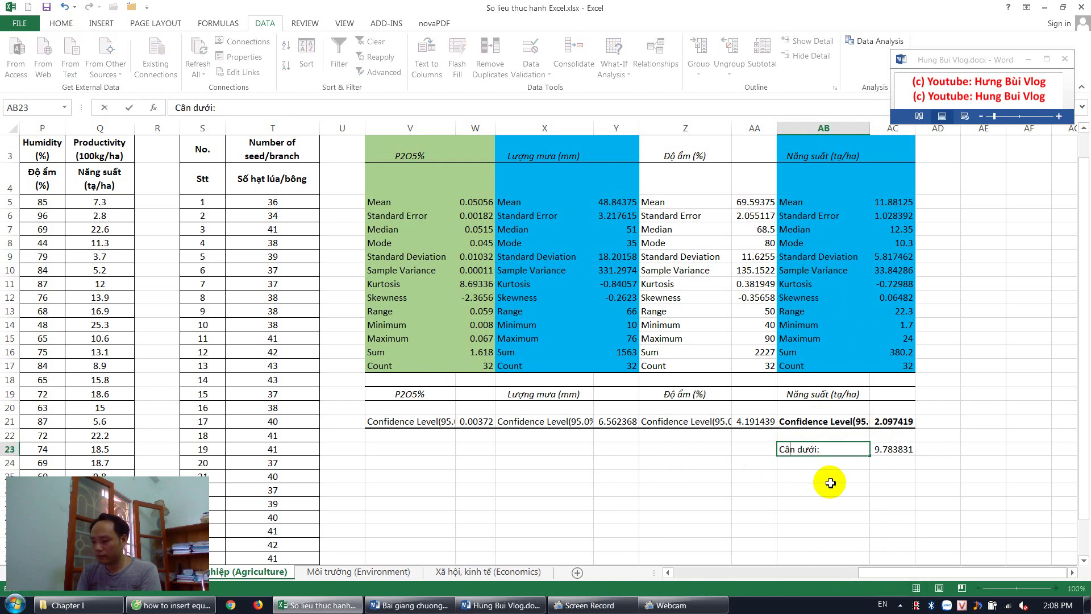
text(ậ)
key(Return)
Add the 'Cận trên:' label with =AC5+AC21, giving an upper bound of 13.97867.
text(Cận trên:)
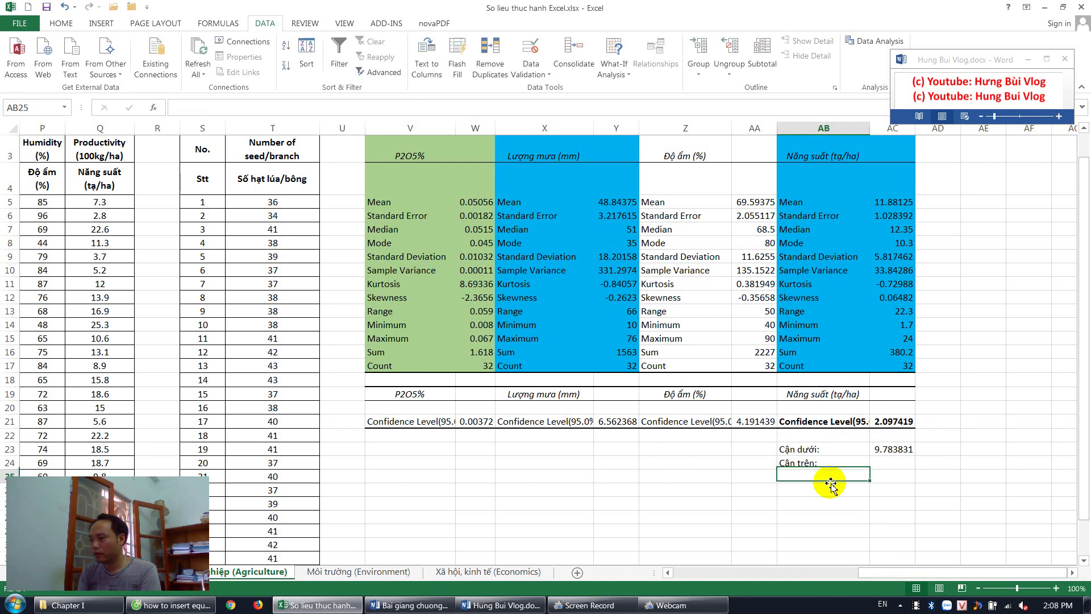
key(Tab)
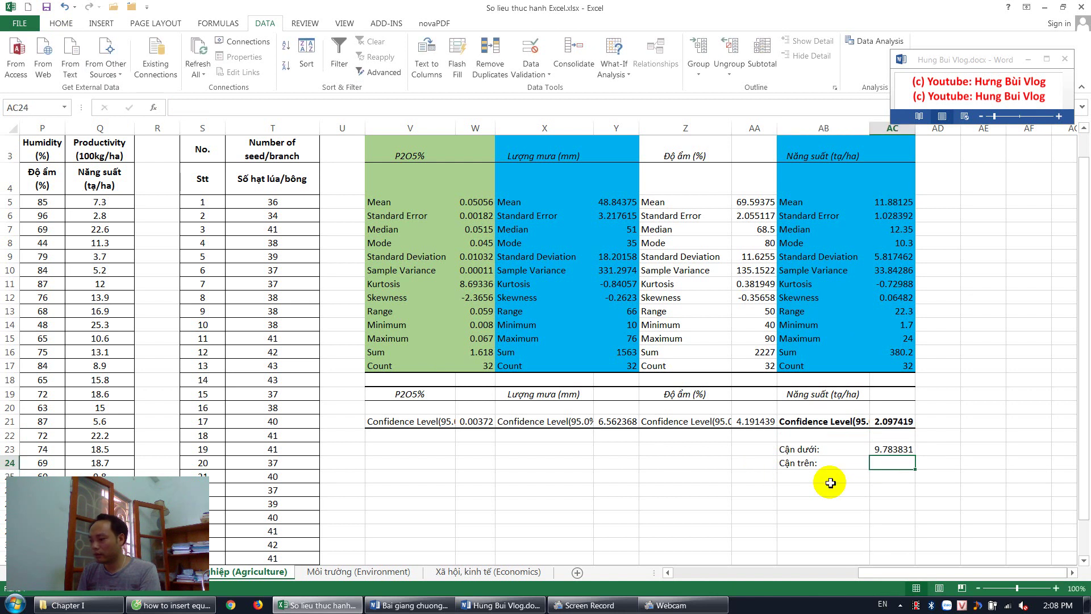
text(=)
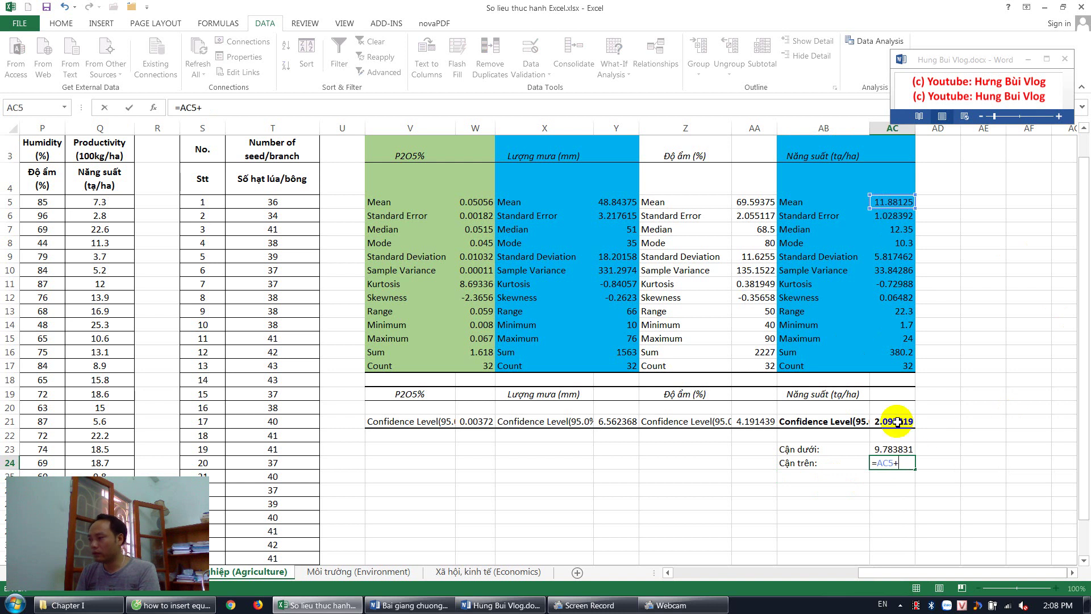
key(Return)
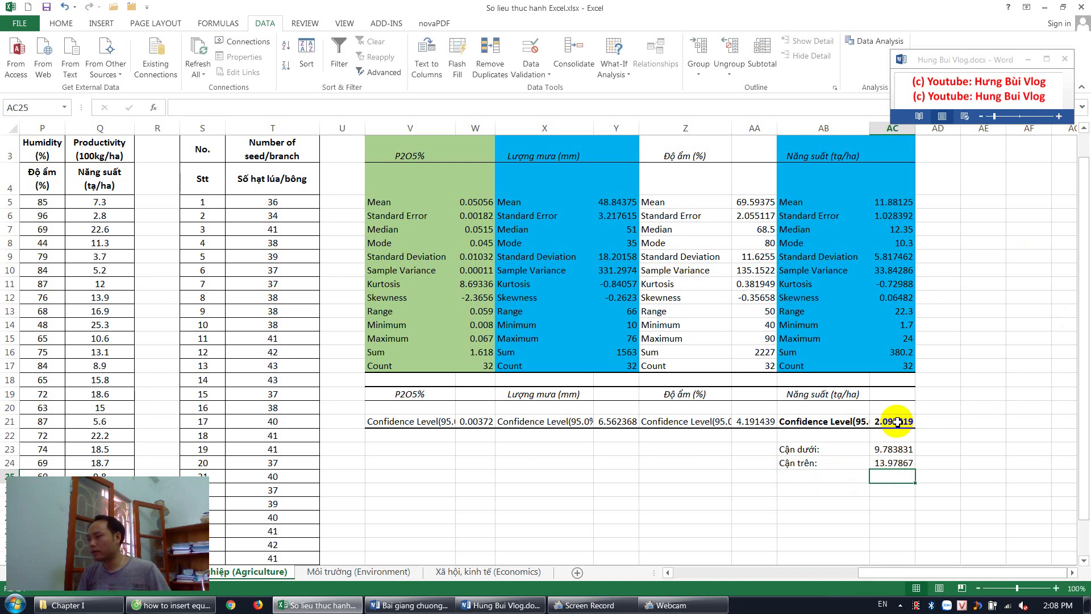
key(Left)
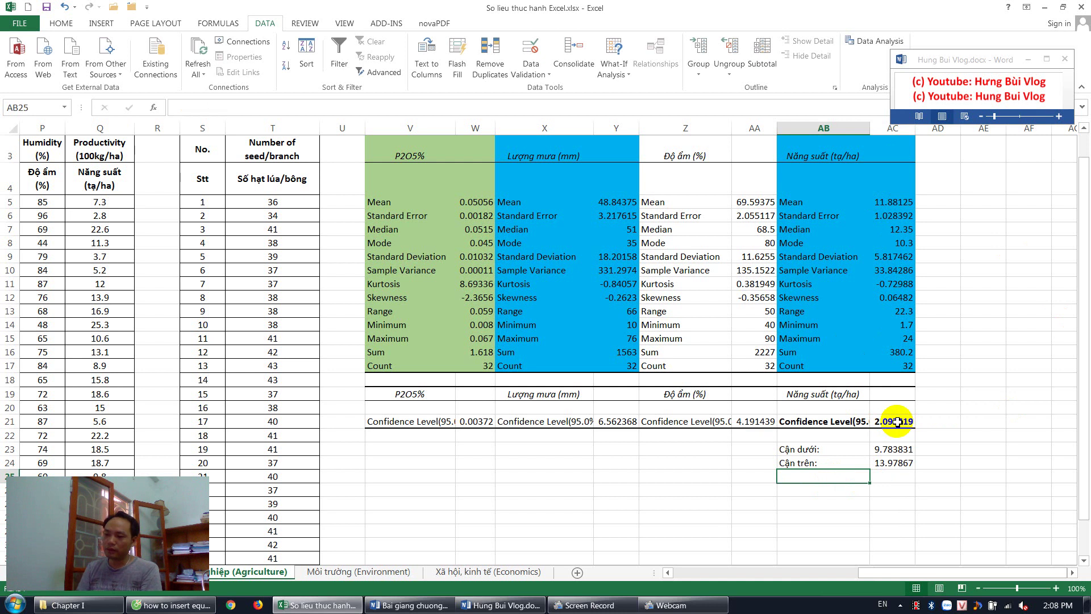
Copy the W46 conclusion from the diameter sheet and paste it into V26 on Agriculture.
click(173, 278)
key(ctrl+Page_Up)
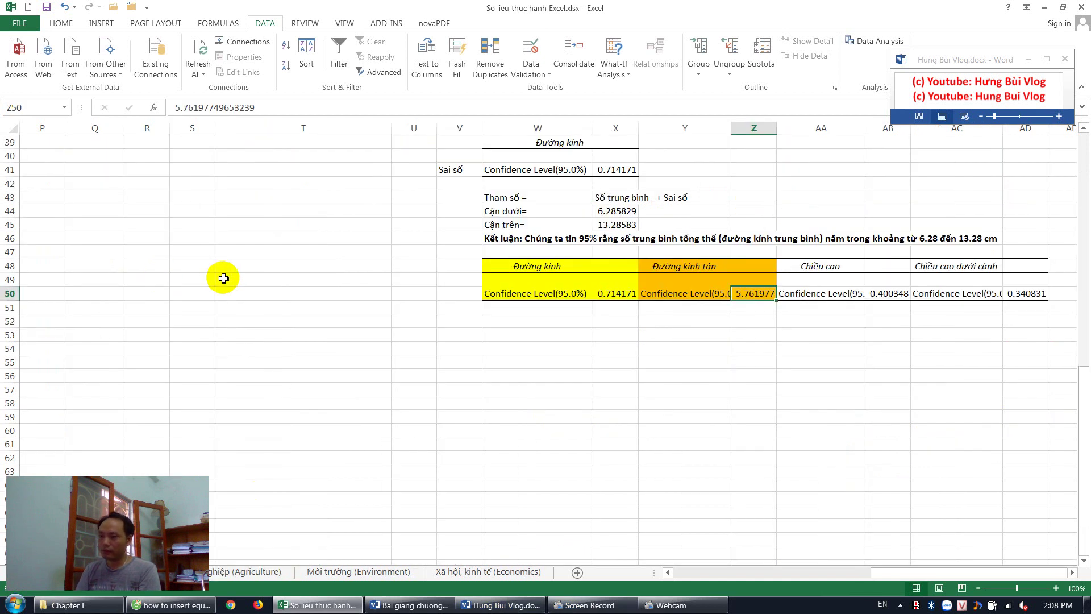
click(491, 240)
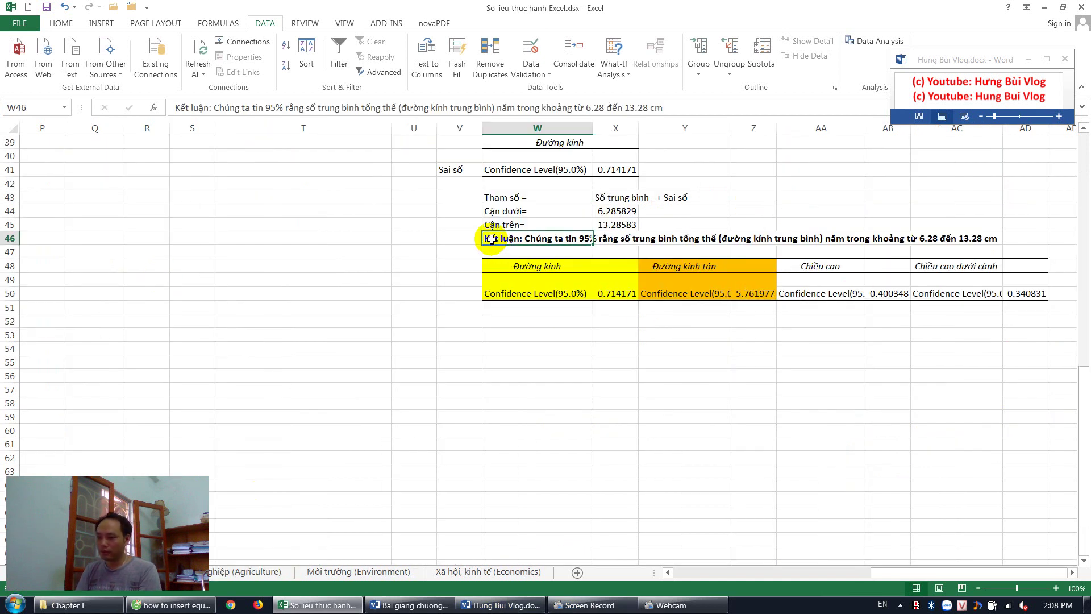
key(ctrl+Page_Down)
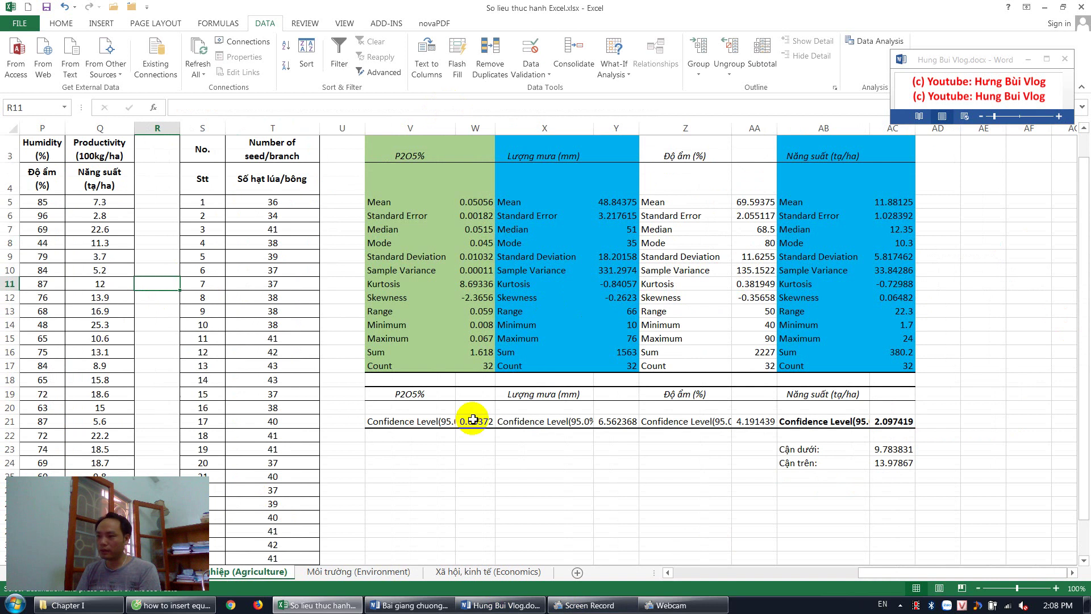
click(386, 487)
text(Kết luận: Chúng ta tin 95% rằng số trung bình tổng thể (đường kính trung bình) nằm trong khoảng từ 6.28 đến 13.28 cm)
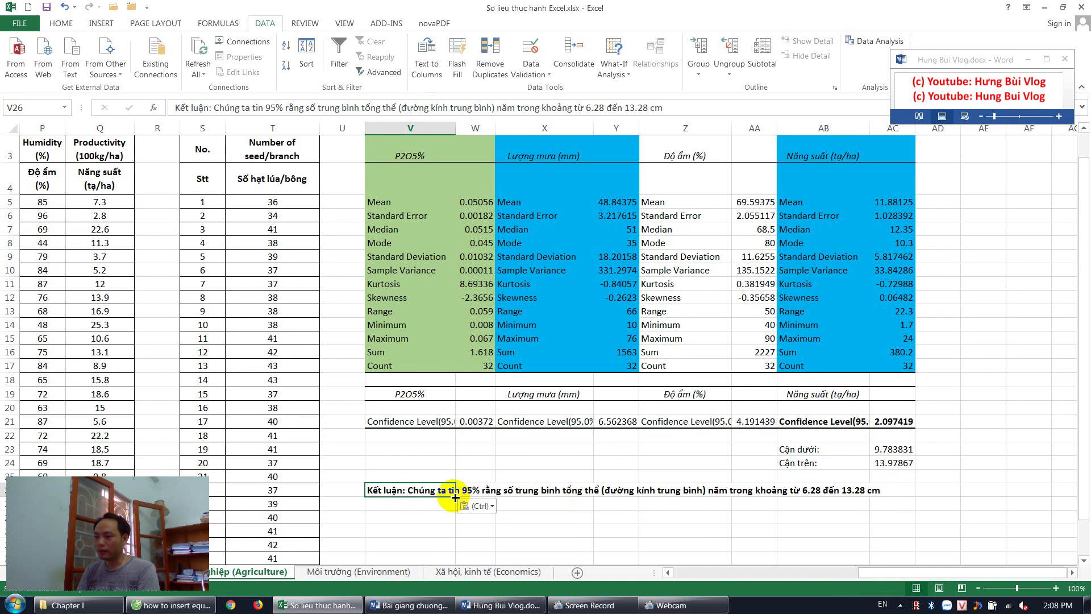
Reword the pasted conclusion to rice productivity between 9.78 and 13.97 tạ/ha.
click(448, 108)
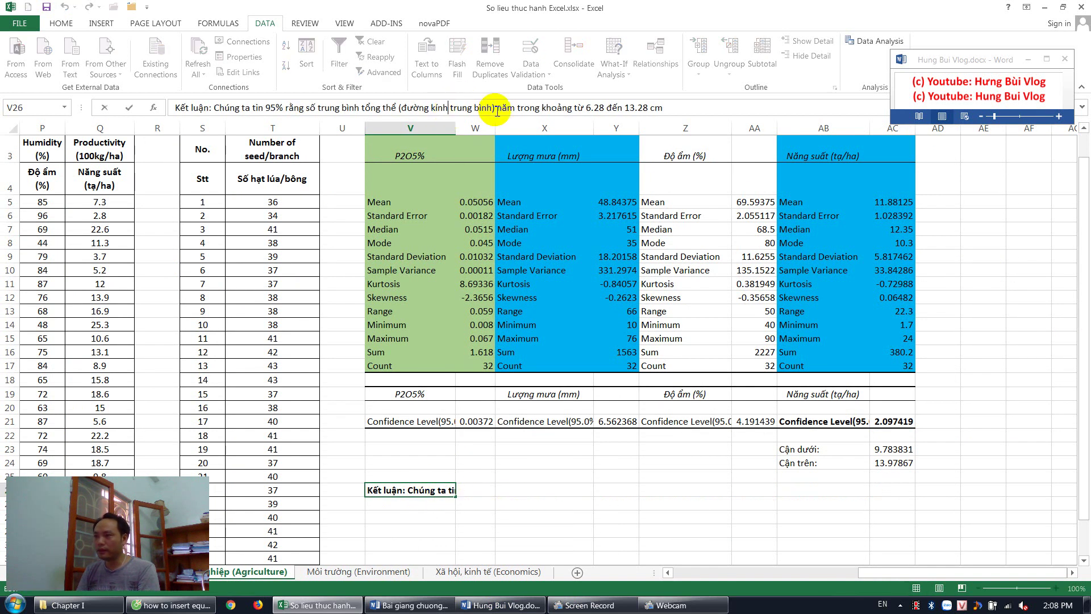
mouse_move(494, 108)
mouse_down()
mouse_move(377, 108)
mouse_move(402, 107)
mouse_up()
text(năng)
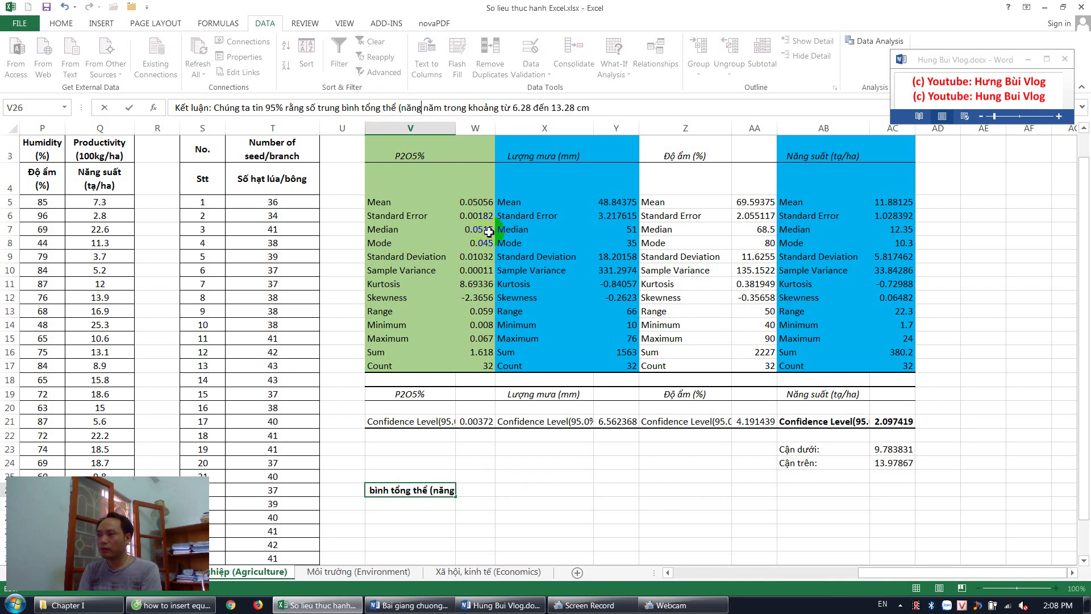
text( suất lua)
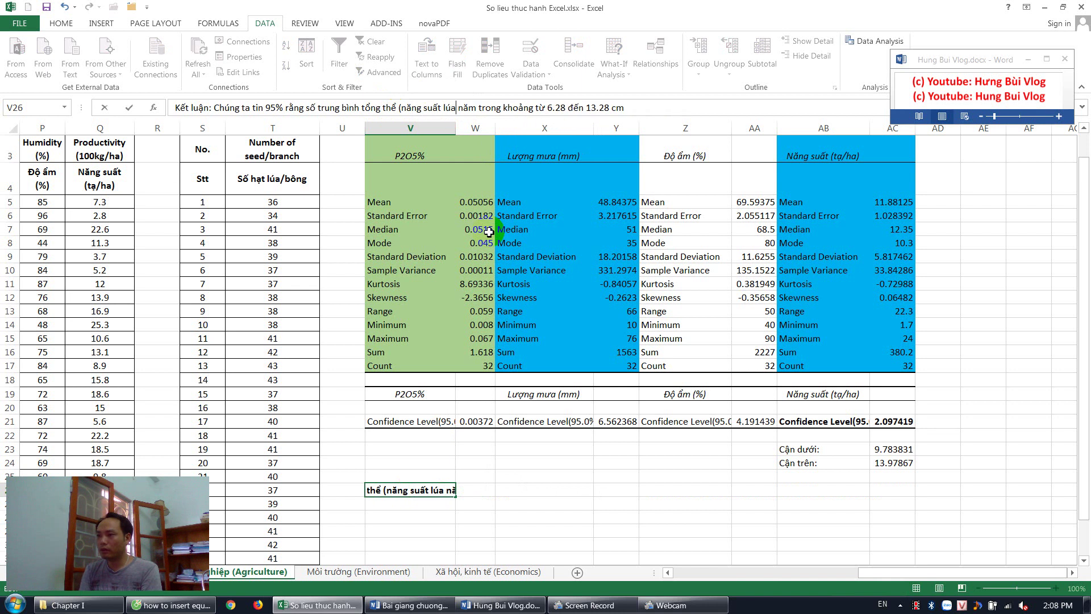
text())
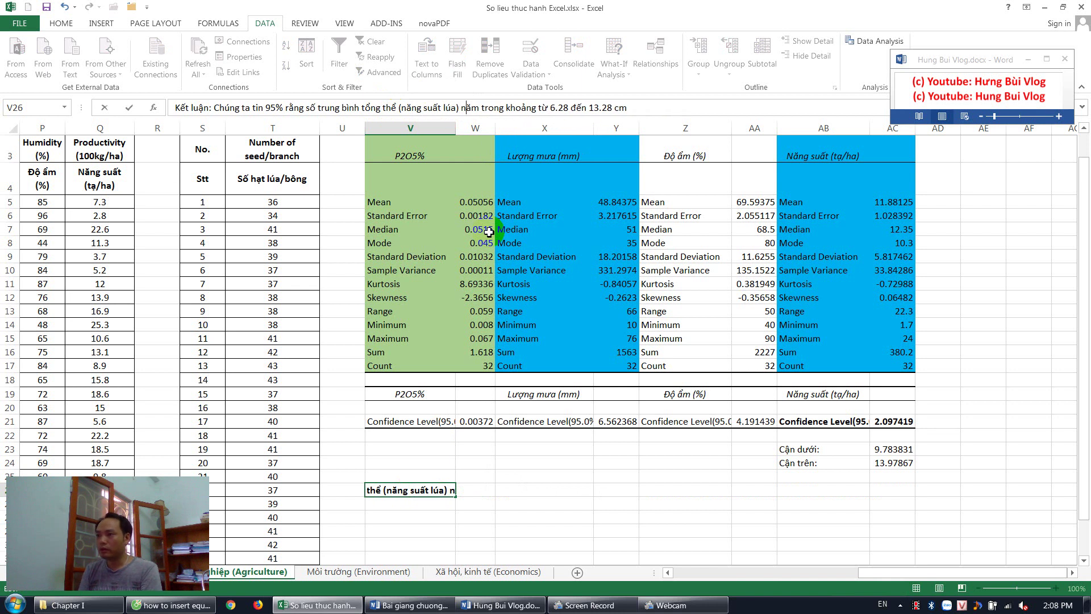
key(Delete)
text(a)
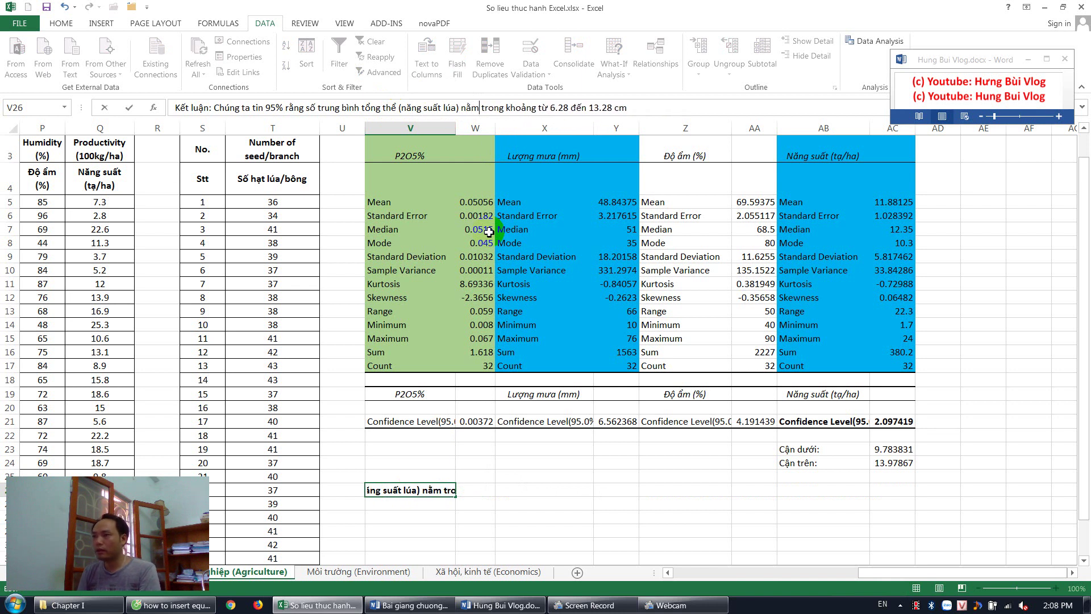
key(Right)
key(Right)
key(Right)
key(Right)
key(Right)
key(Right)
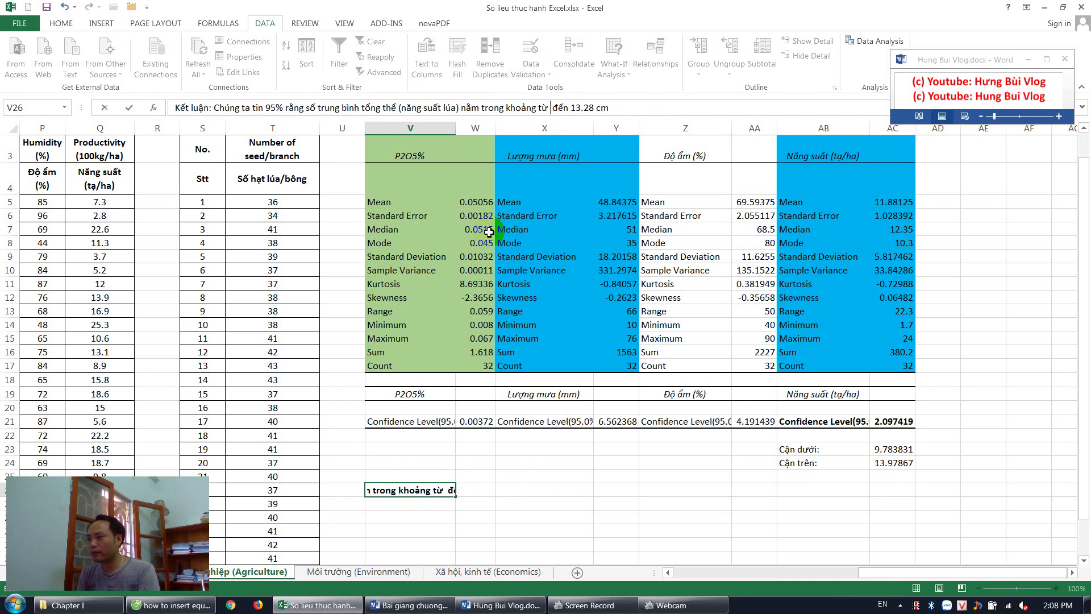
text(9.78)
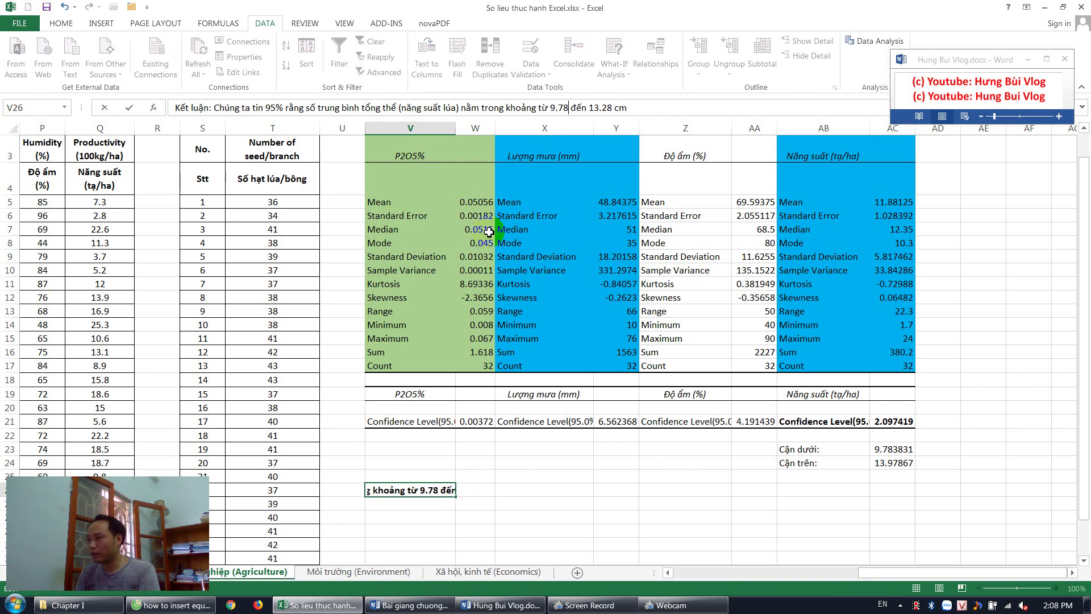
key(Right)
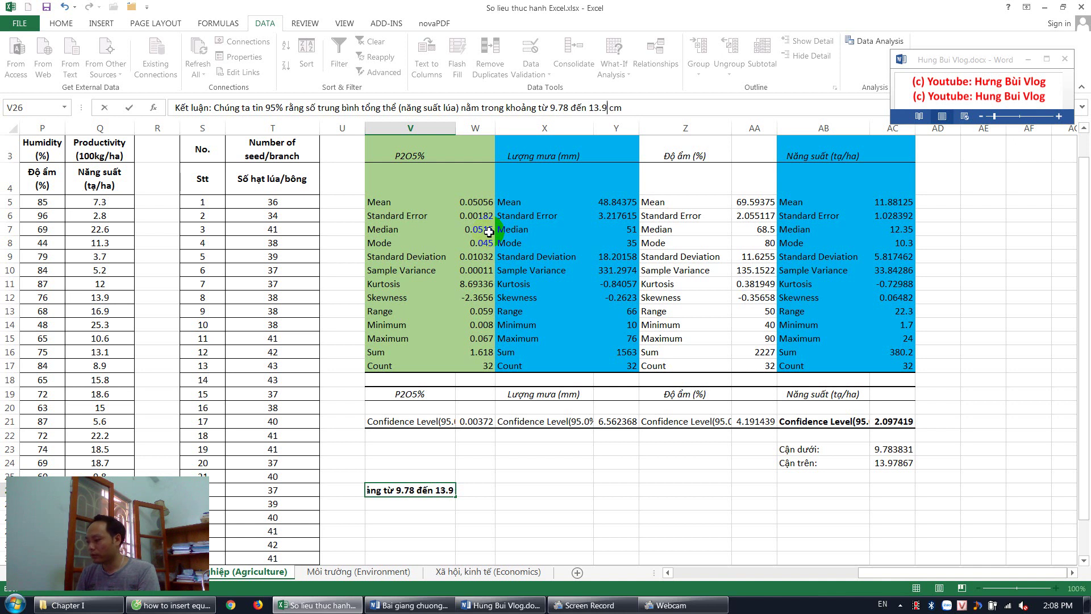
text(7)
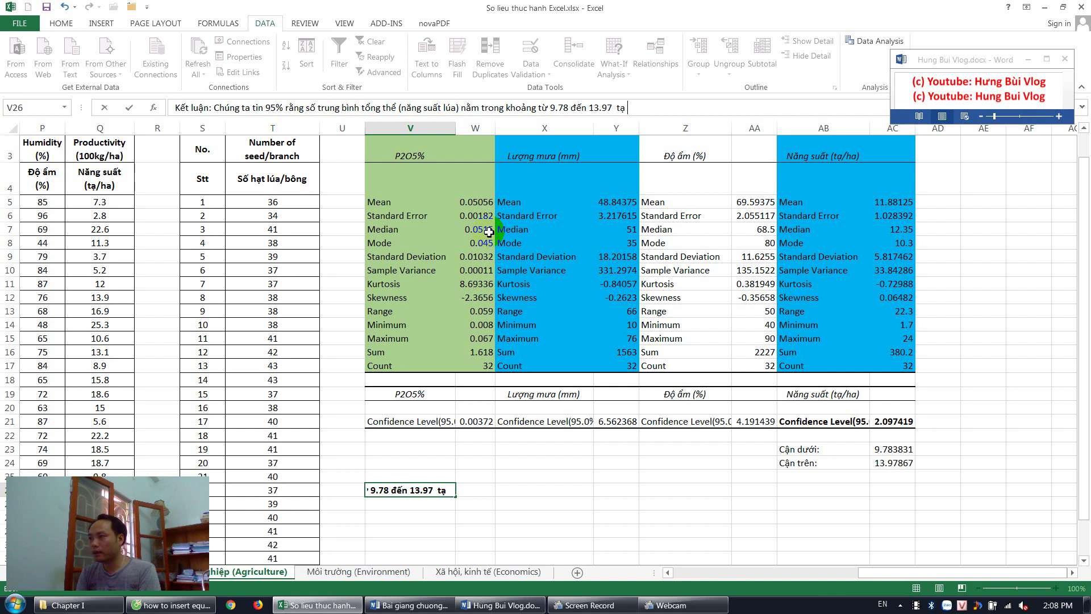
text(ha)
key(Return)
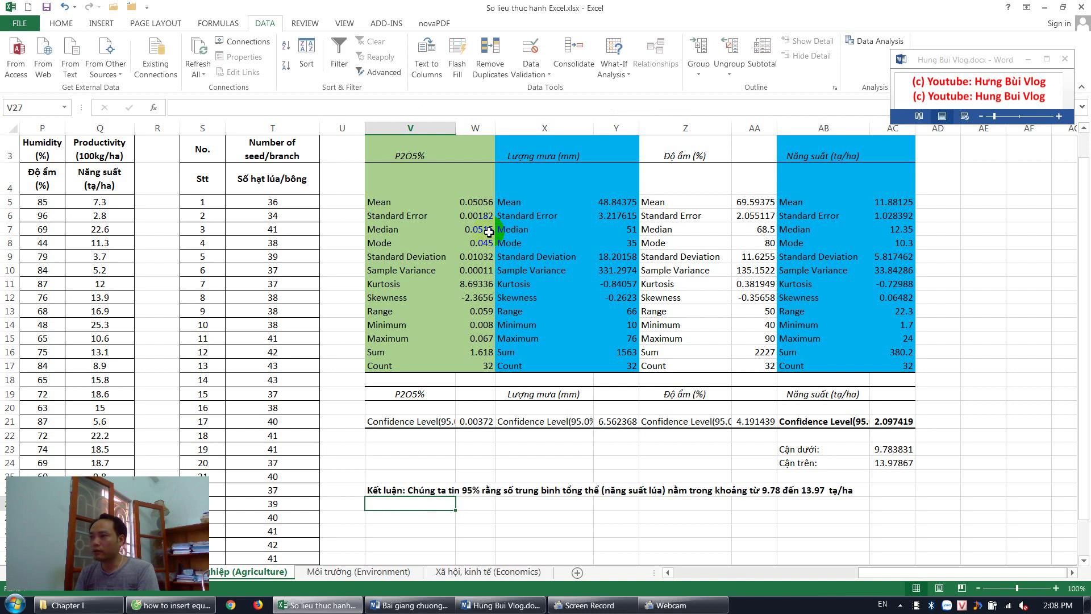
Reselect the finished V26 rice-productivity conclusion on the Agriculture sheet.
click(372, 491)
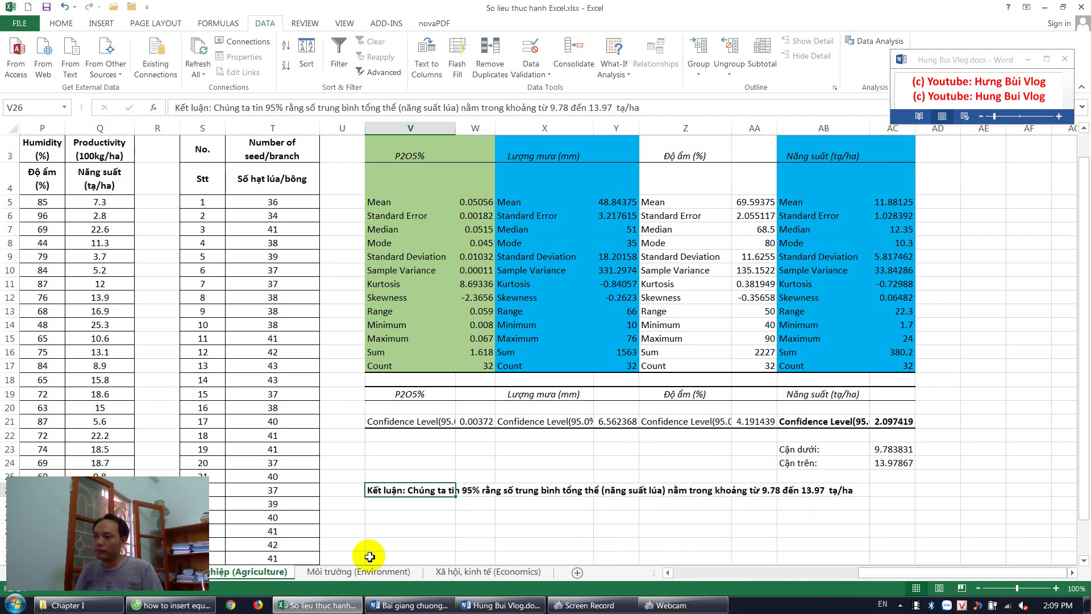
On the Environment sheet, open Descriptive Statistics from the Data Analysis tools.
click(358, 571)
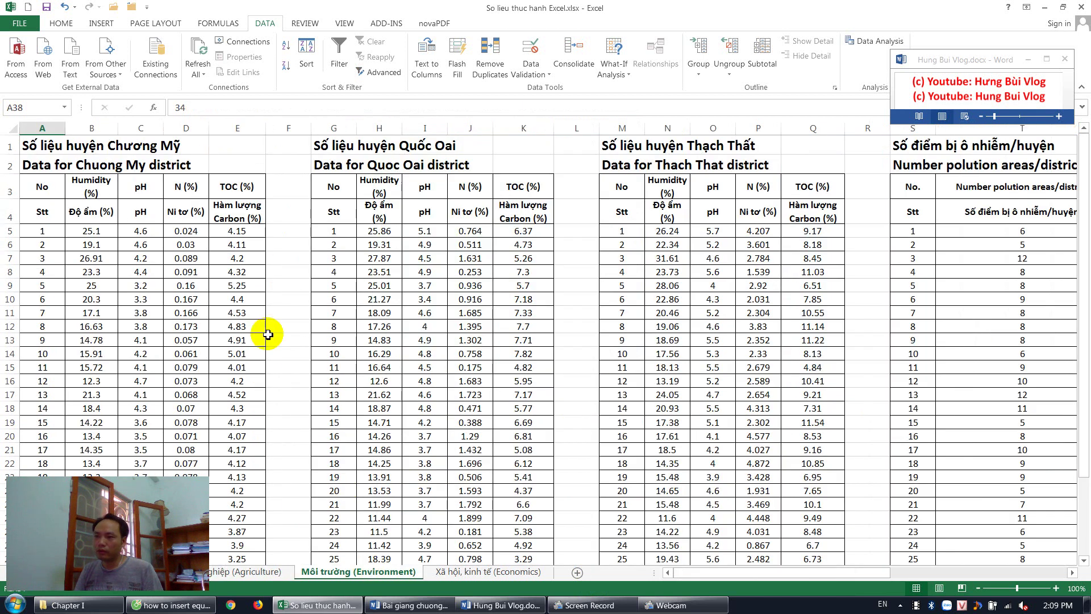
click(253, 352)
key(ctrl+Home)
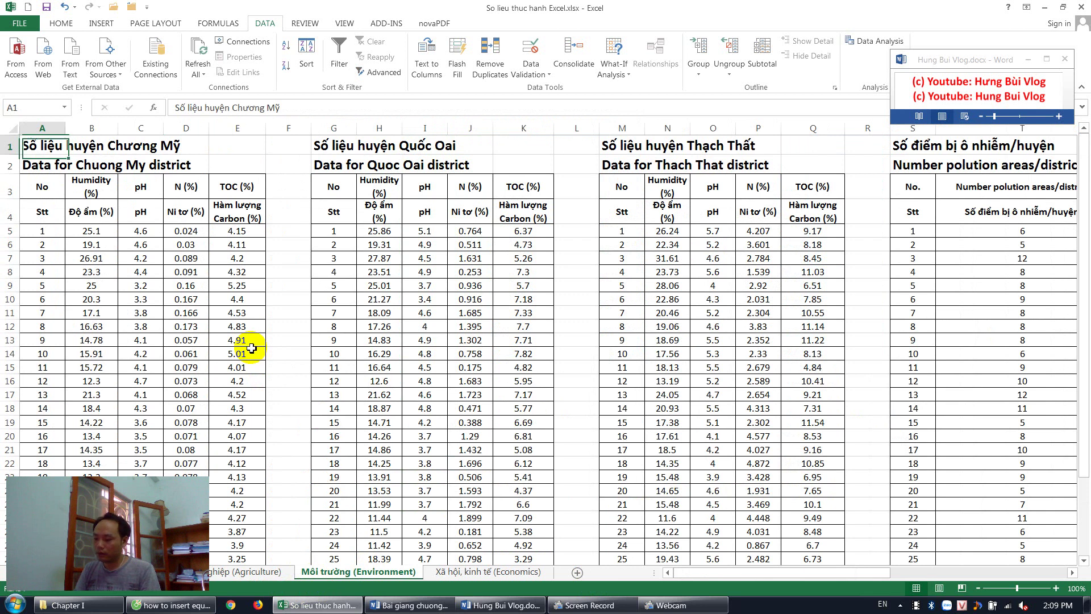
scroll(182, 277, down, 1)
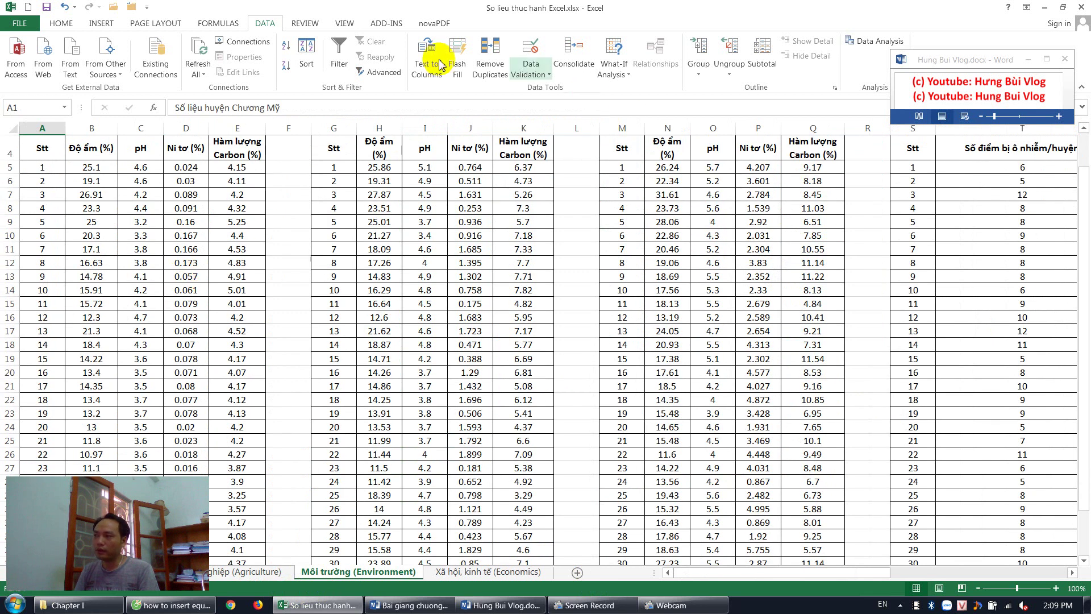
click(877, 40)
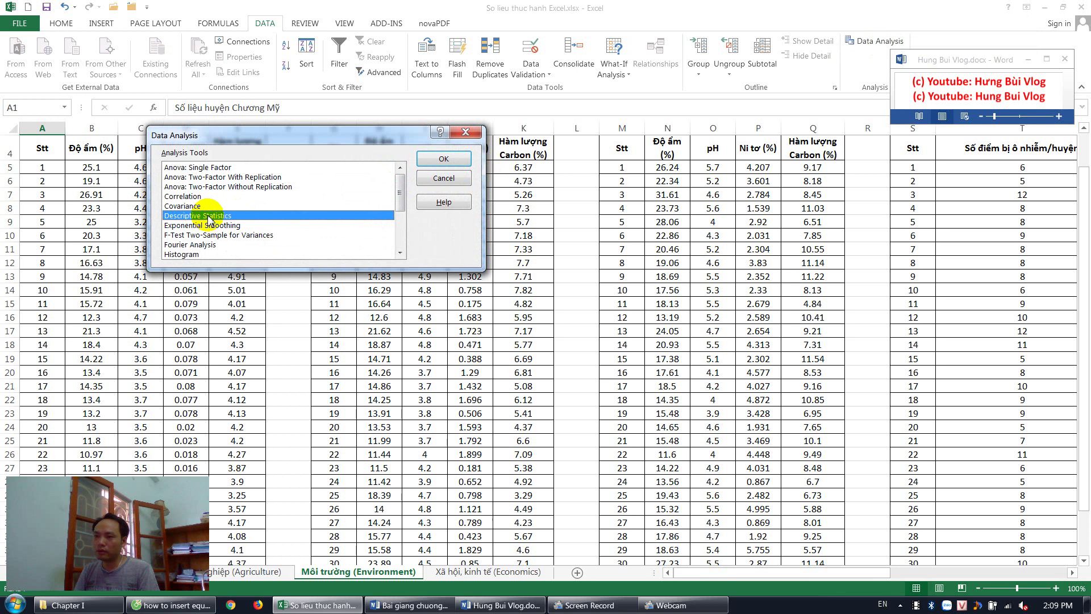
click(444, 164)
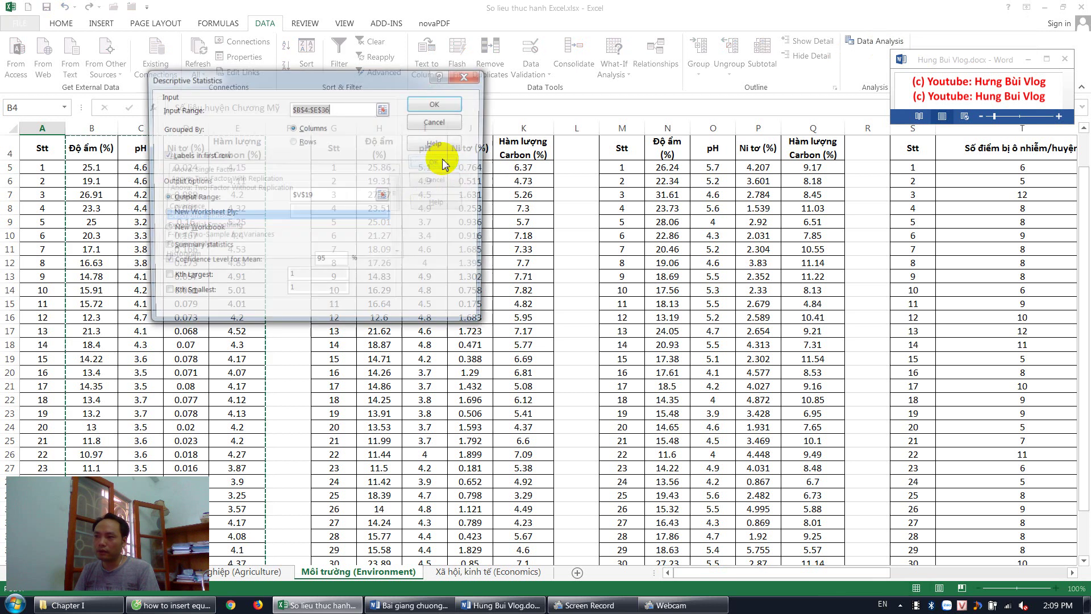
Run it on input $B$4:$E$38 with labels, output at V21, with 95% confidence level.
click(382, 103)
mouse_move(108, 146)
mouse_down()
mouse_move(231, 261)
mouse_move(263, 527)
mouse_up()
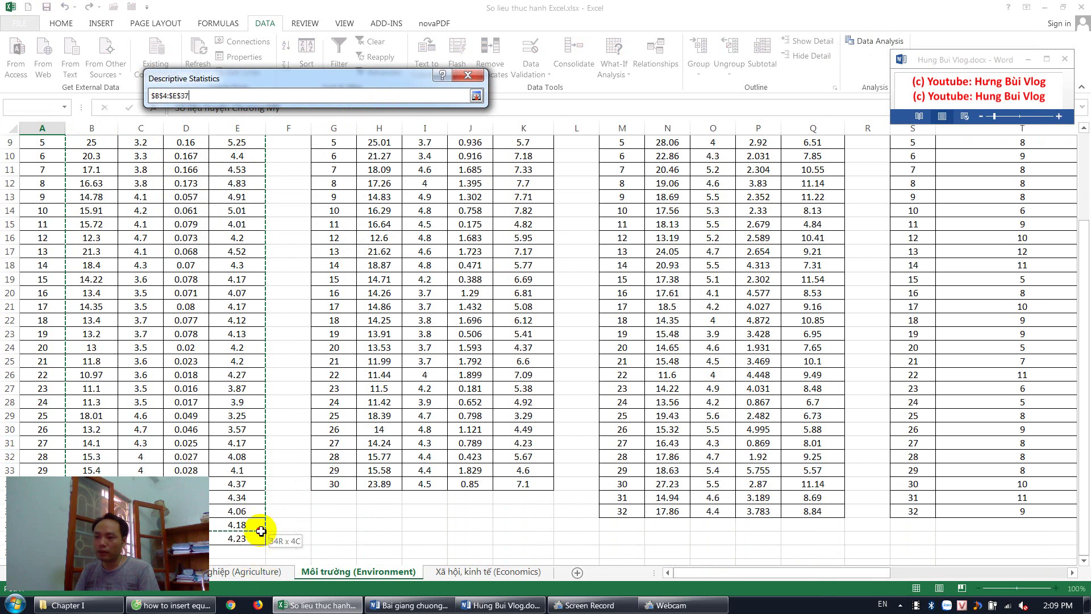
scroll(312, 283, up, 2)
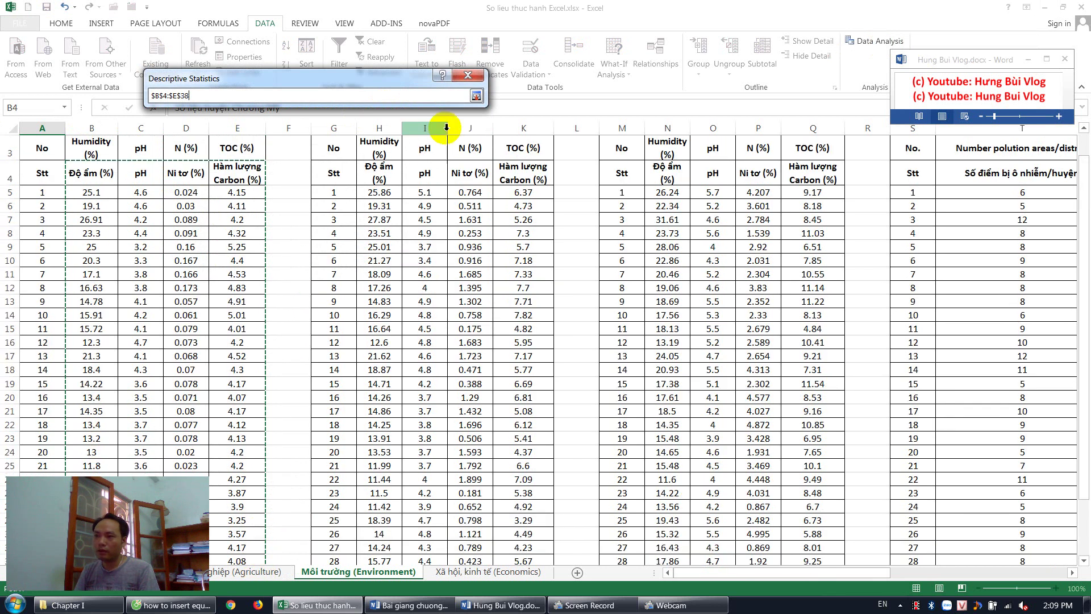
click(476, 95)
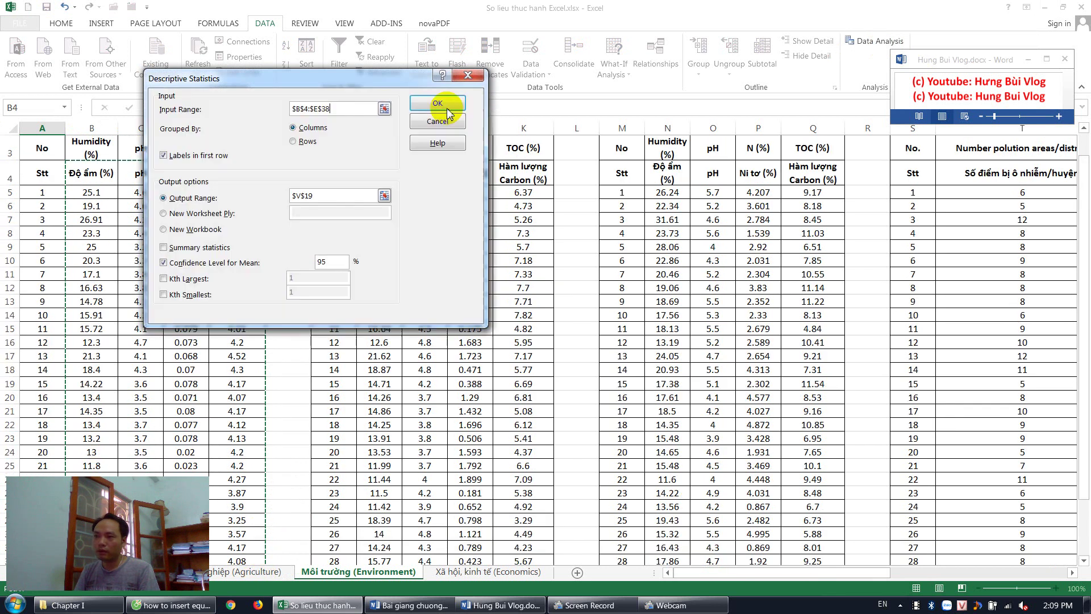
double_click(189, 157)
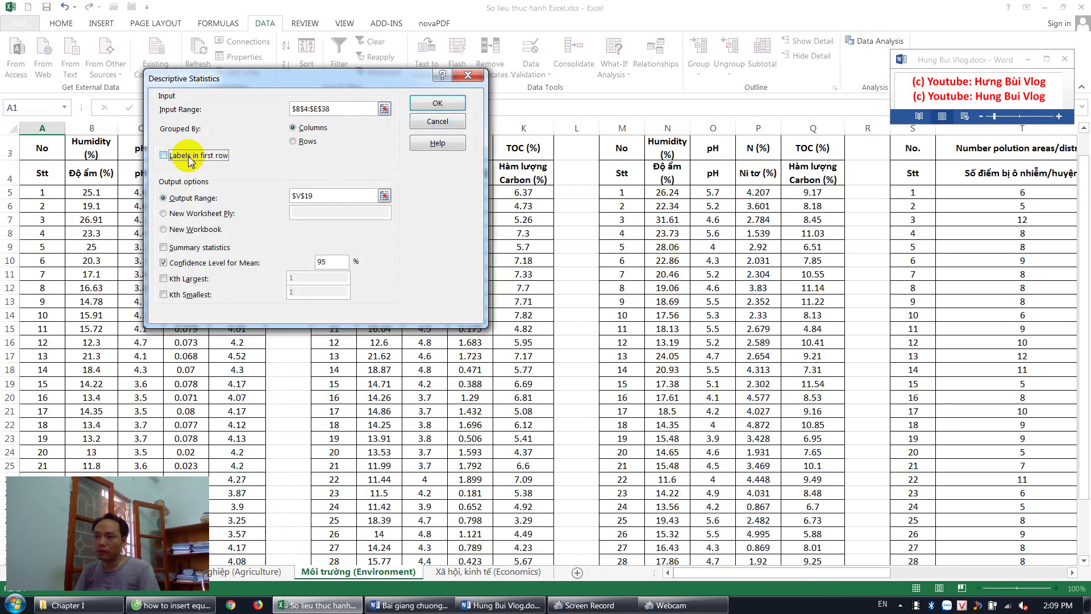
click(180, 199)
key(Delete)
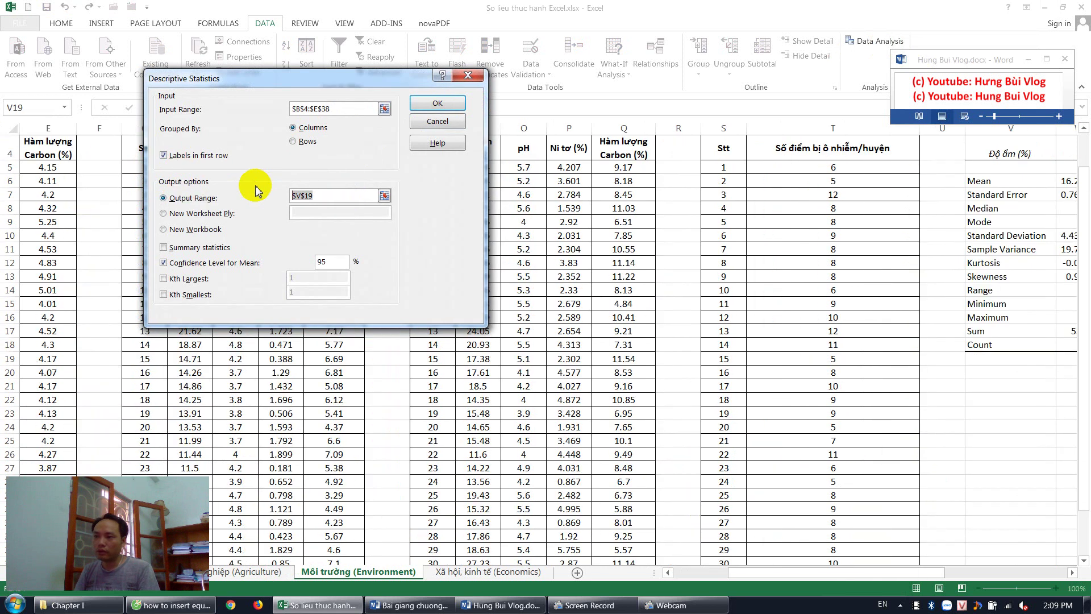
click(987, 386)
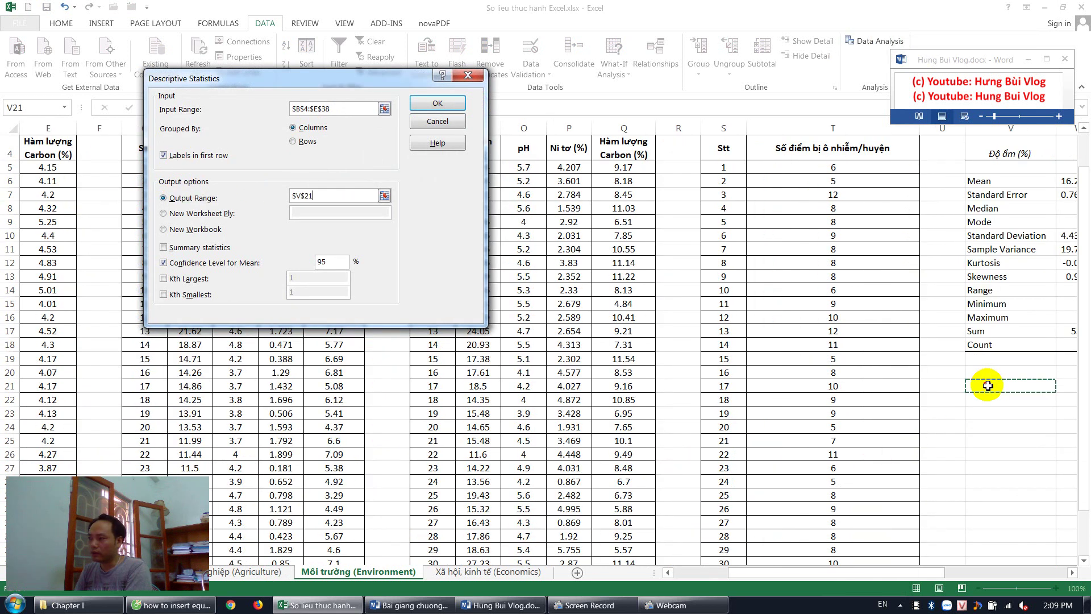
click(435, 105)
Generate the confidence-level results and select the carbon confidence level label and value.
click(637, 495)
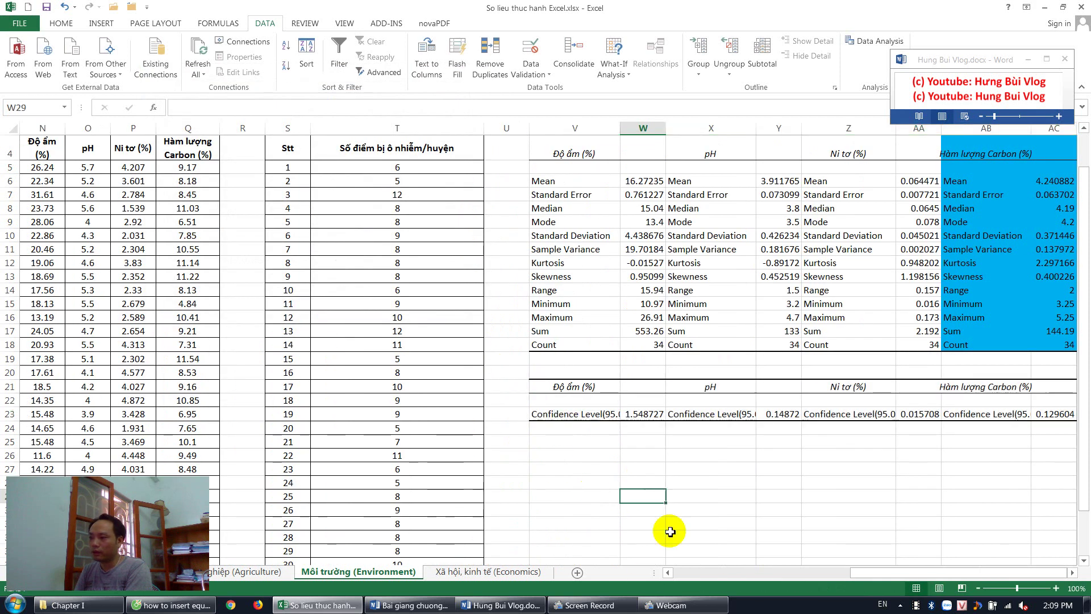
click(1072, 574)
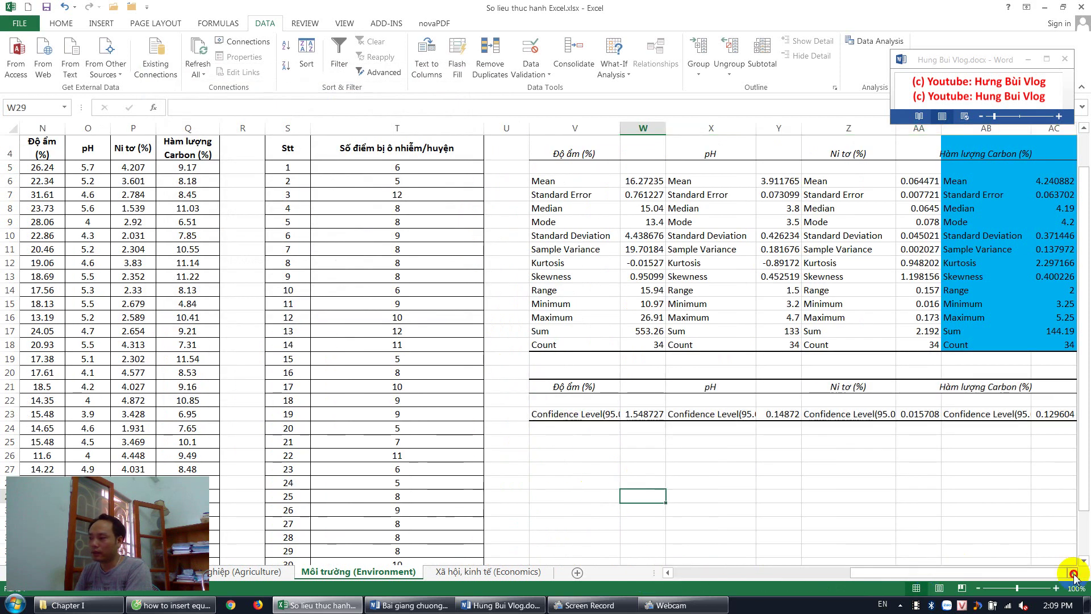
click(1073, 574)
click(765, 416)
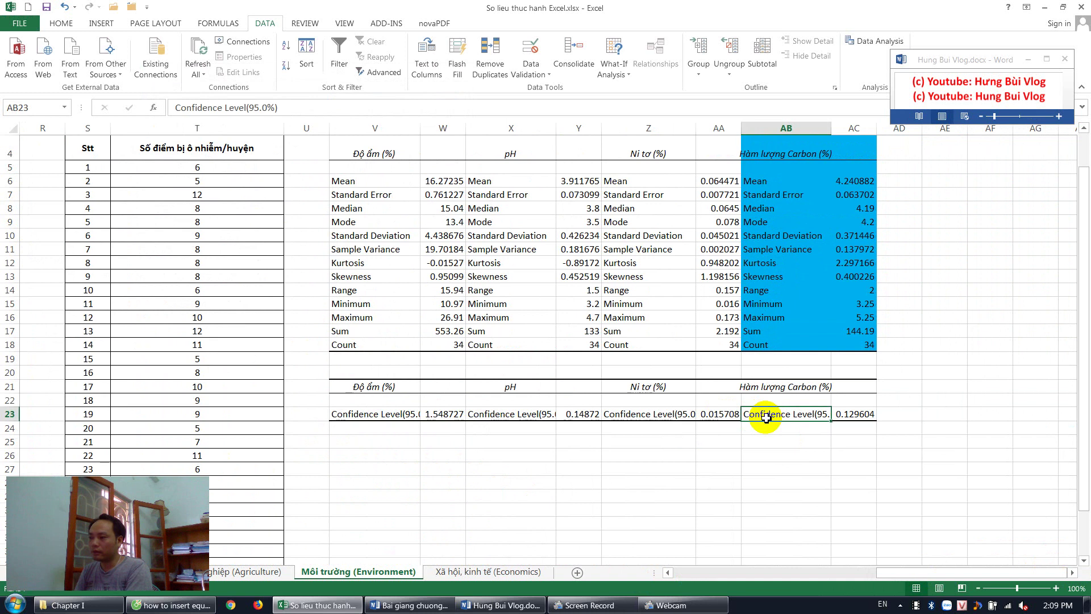
drag(766, 416, 859, 417)
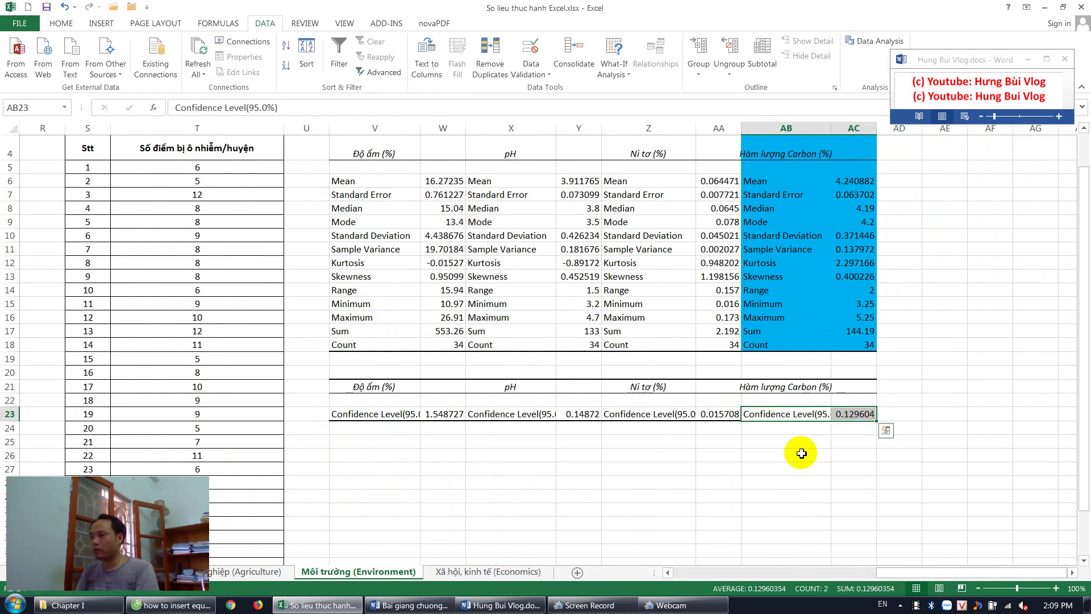
Add the carbon lower bound 'Cận dưới=' in AB25 with =AC6-AC23 in AC25.
click(771, 439)
text(Cân)
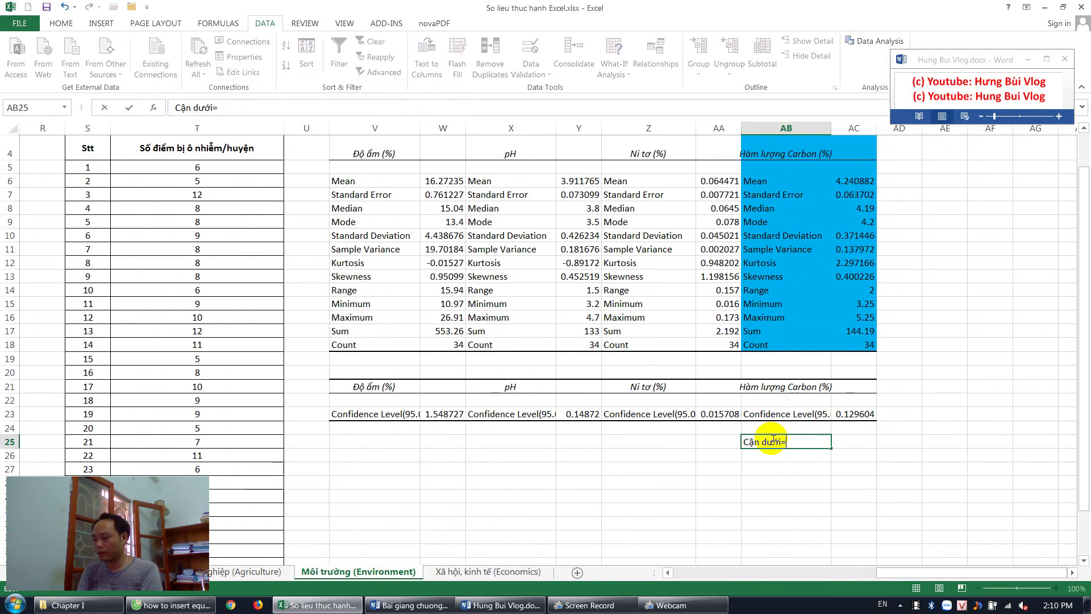
key(Tab)
text(=)
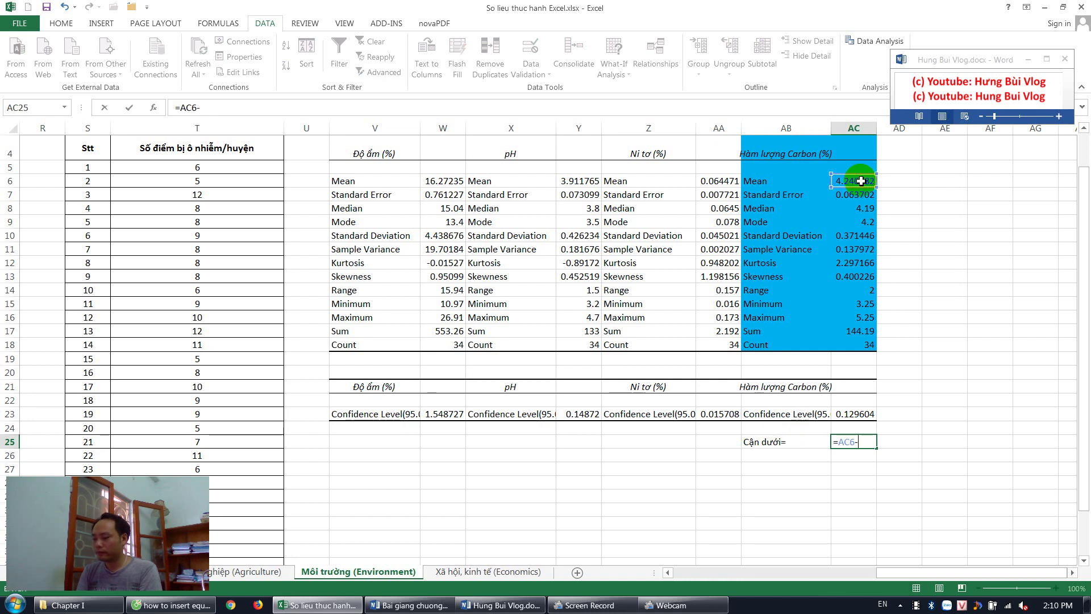
click(853, 415)
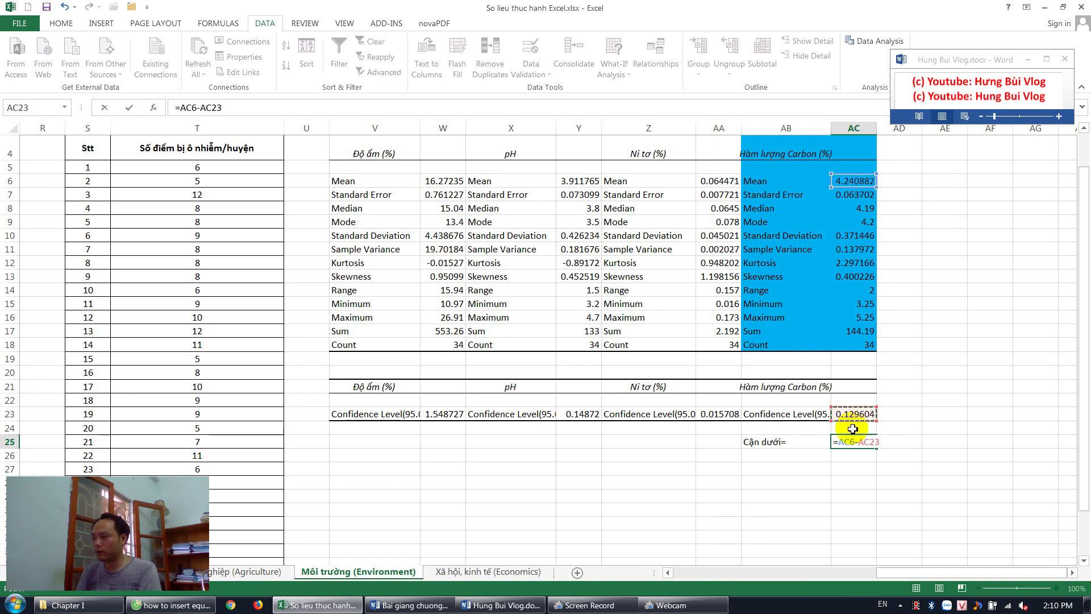
key(Return)
Add the upper bound 'Cận trên=' in AB26 with =AC6+AC23, then return to the Agriculture sheet.
key(Left)
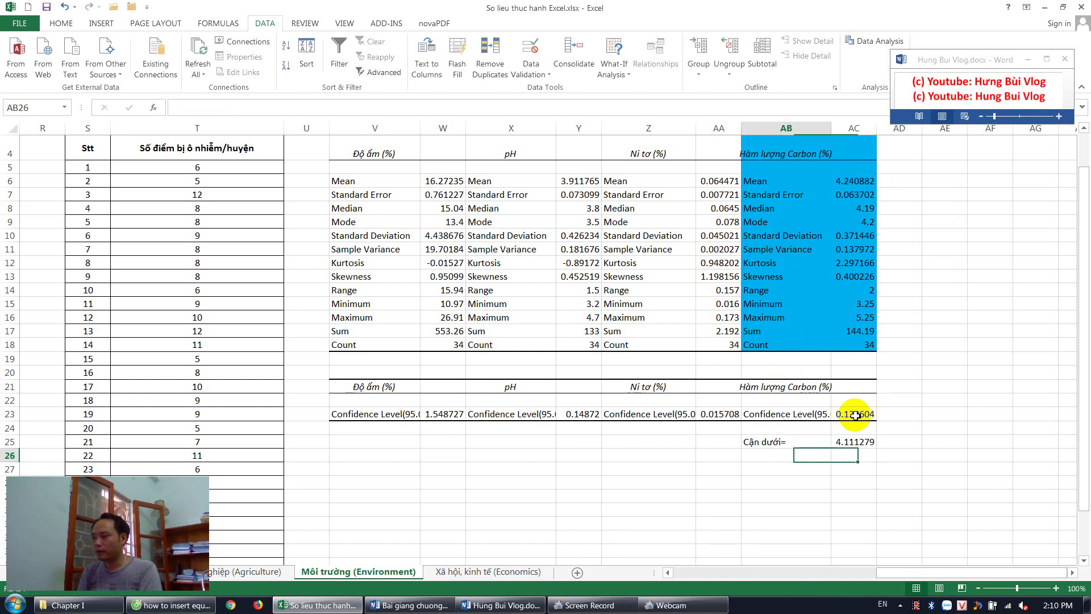
key(Left)
key(Right)
text(Cân)
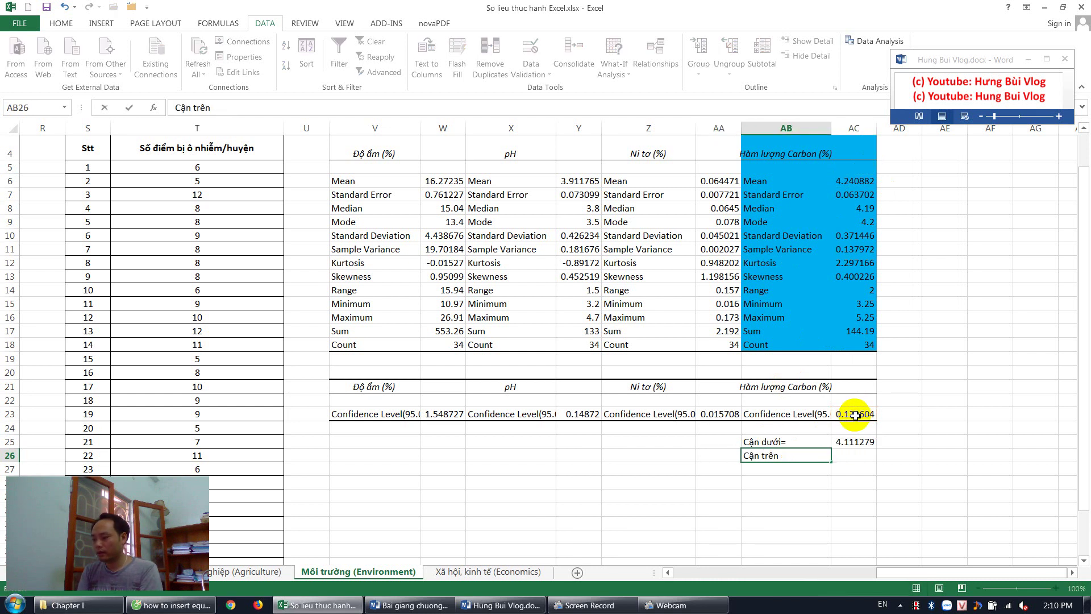
key(Right)
text(=)
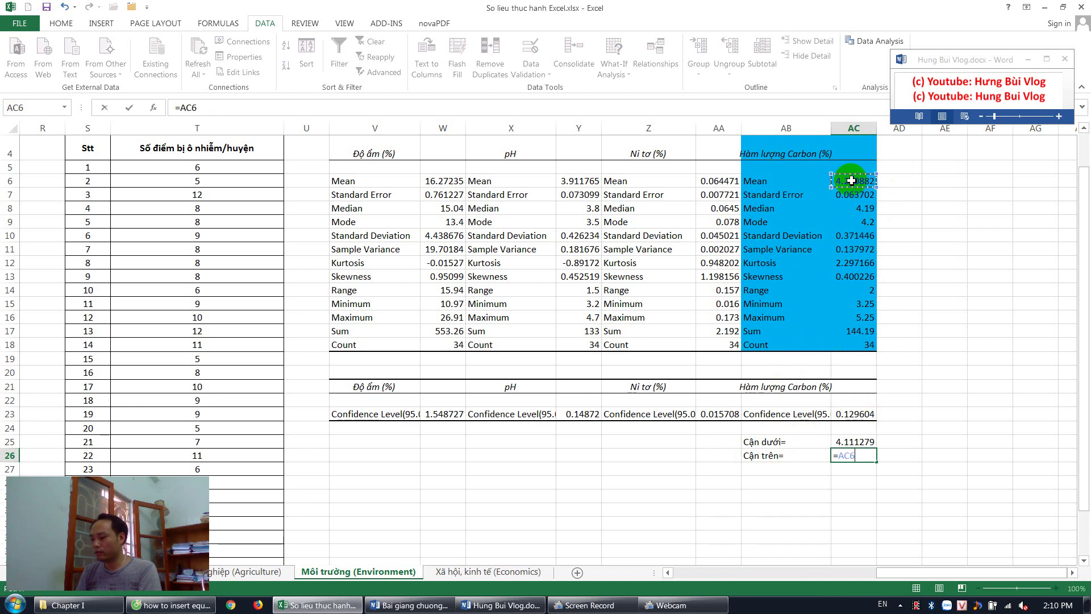
key(Up)
key(Up)
key(Up)
key(Up)
key(Up)
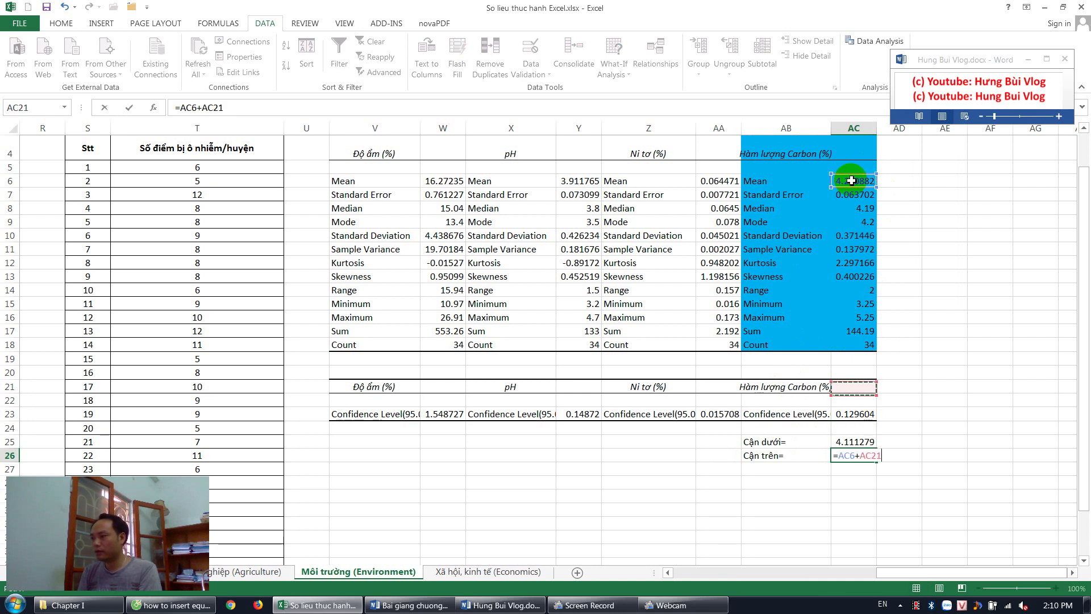
key(Down)
key(Down)
key(Return)
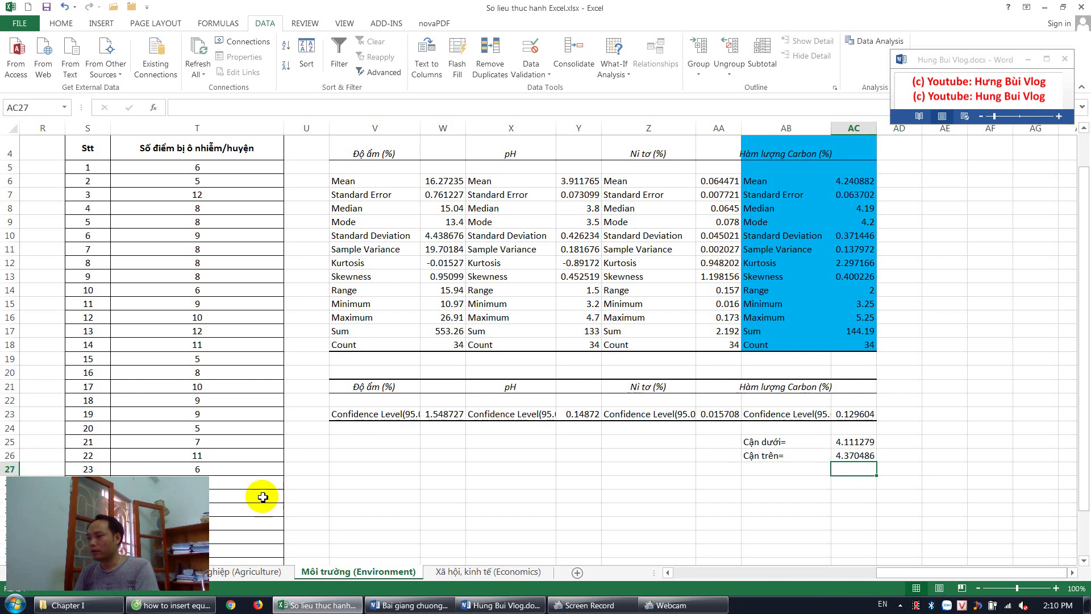
click(296, 589)
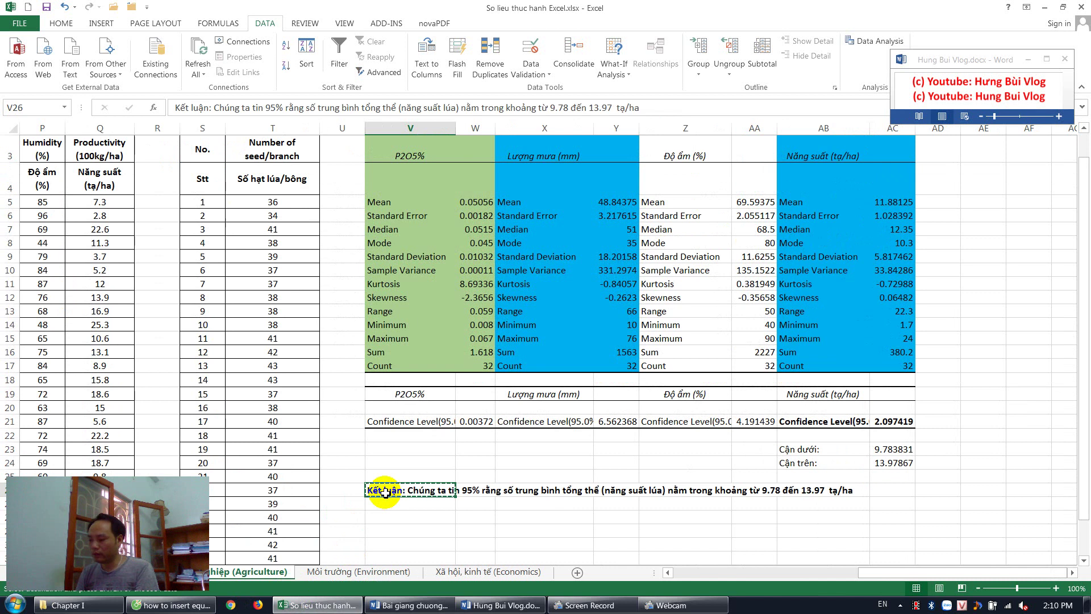
Paste the yield conclusion into V27 on the Environment sheet and change its variable to 'hàm lượng carbon'.
key(ctrl+Page_Down)
click(383, 475)
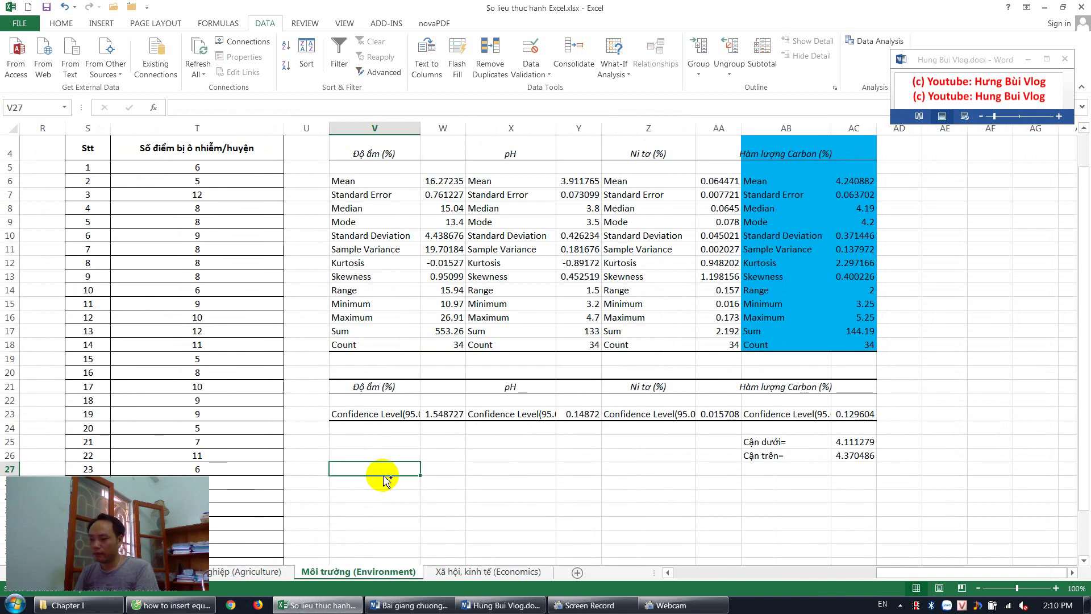
text(Kết luận: Chúng ta tin 95% rằng số trung bình tổng thể (năng suất lúa) nằm trong khoảng từ 9.78 đến 13.97  tạ/ha)
scroll(517, 121, up, 1)
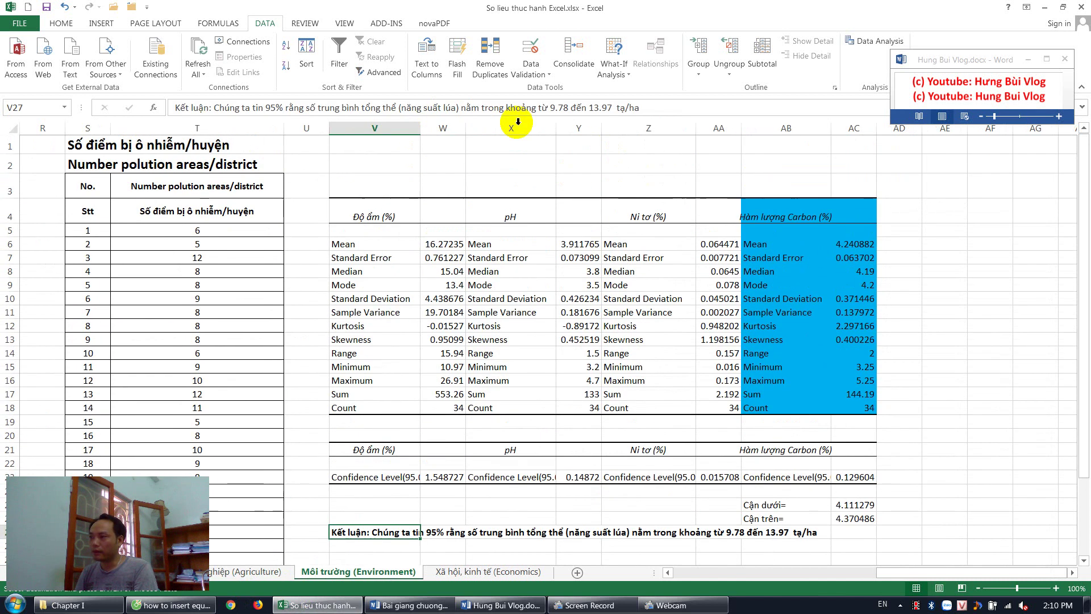
click(458, 108)
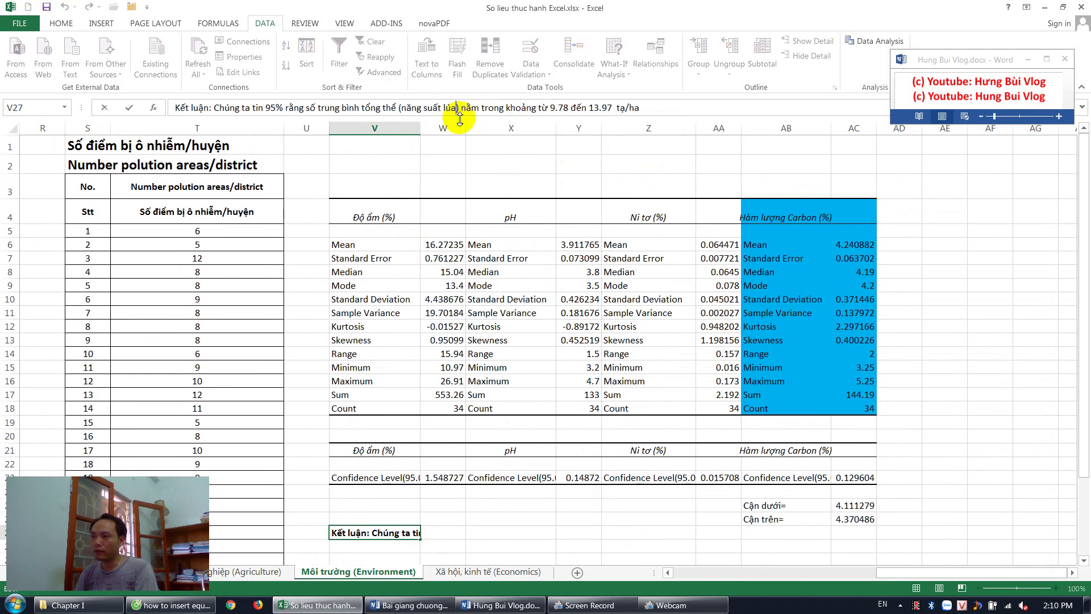
key(BackSpace)
key(BackSpace)
key(BackSpace)
key(BackSpace)
key(BackSpace)
key(BackSpace)
key(BackSpace)
key(BackSpace)
key(BackSpace)
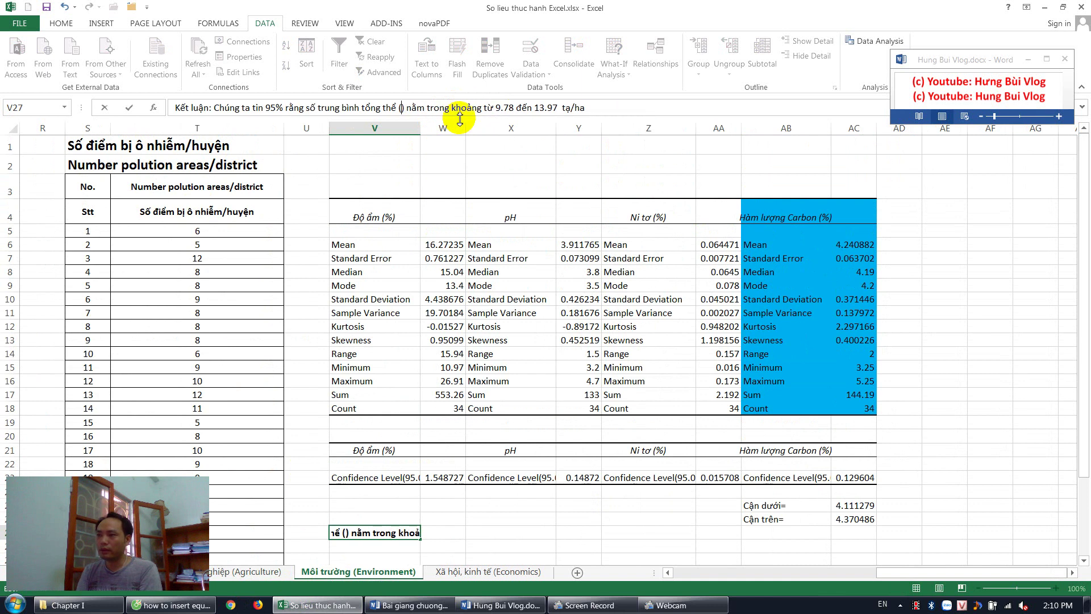
text(hàm lượng )
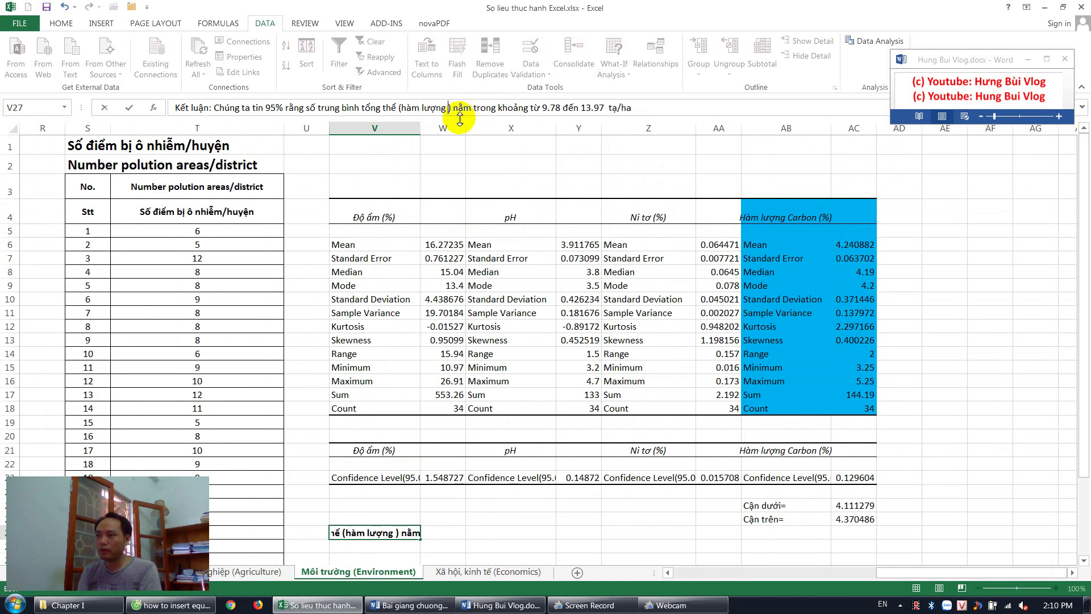
text(carbon)
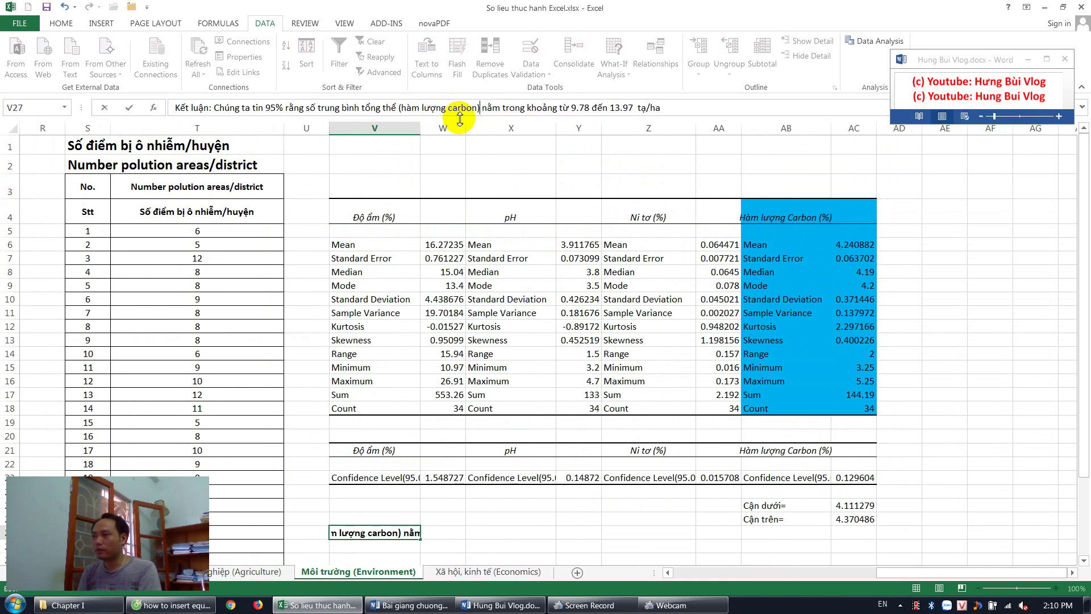
Change the conclusion's range to 4.11–4.37 with the unit %.
key(Right)
key(Right)
key(Right)
key(Right)
key(Right)
key(Right)
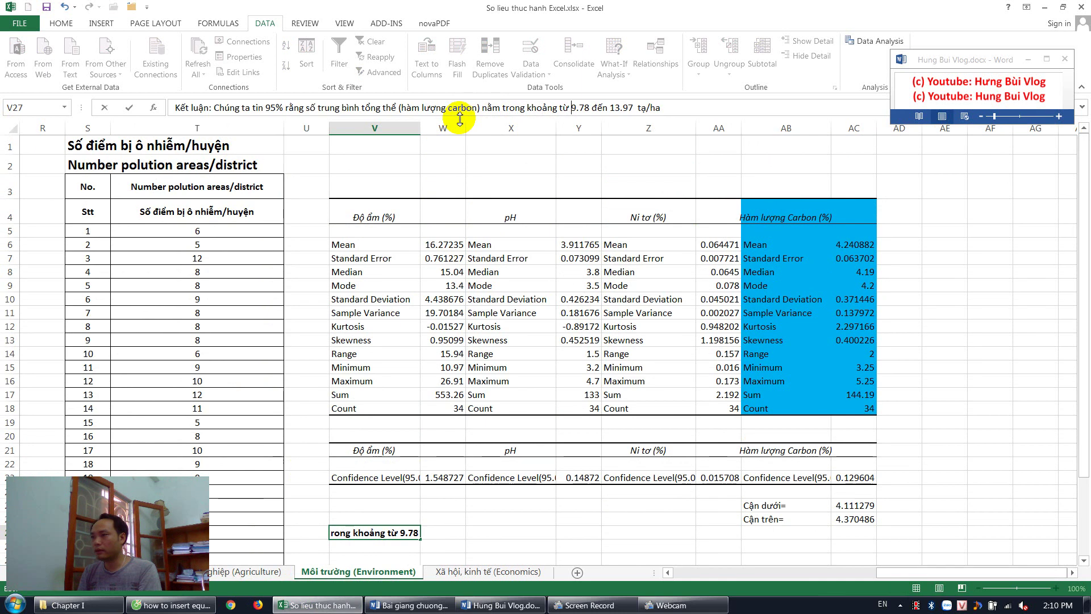
key(Delete)
key(Delete)
key(Delete)
key(Delete)
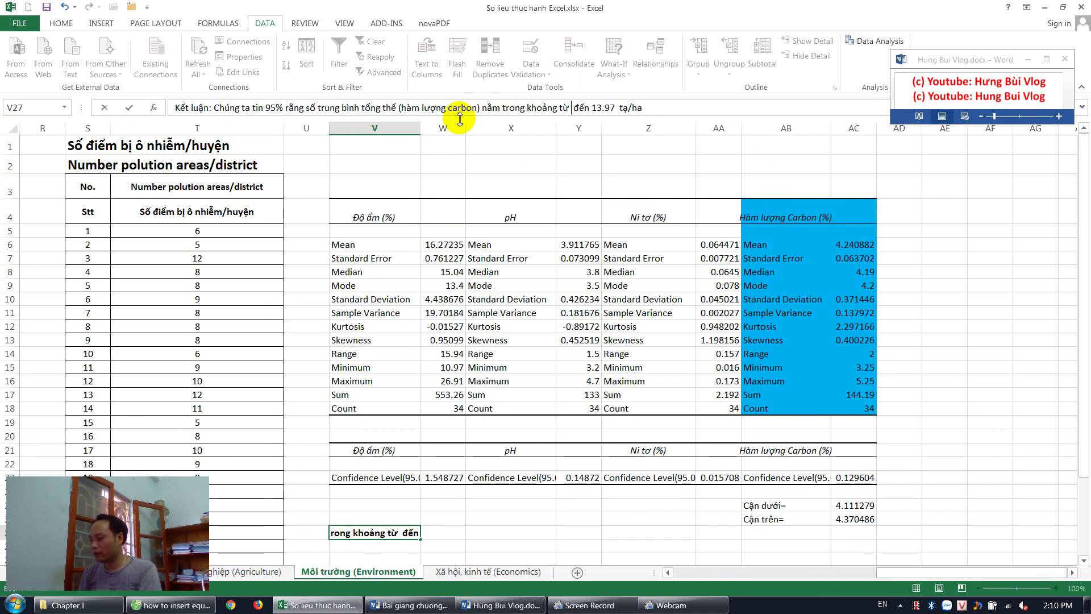
text(4.)
key(Right)
key(Right)
key(Right)
key(Right)
key(Right)
key(Right)
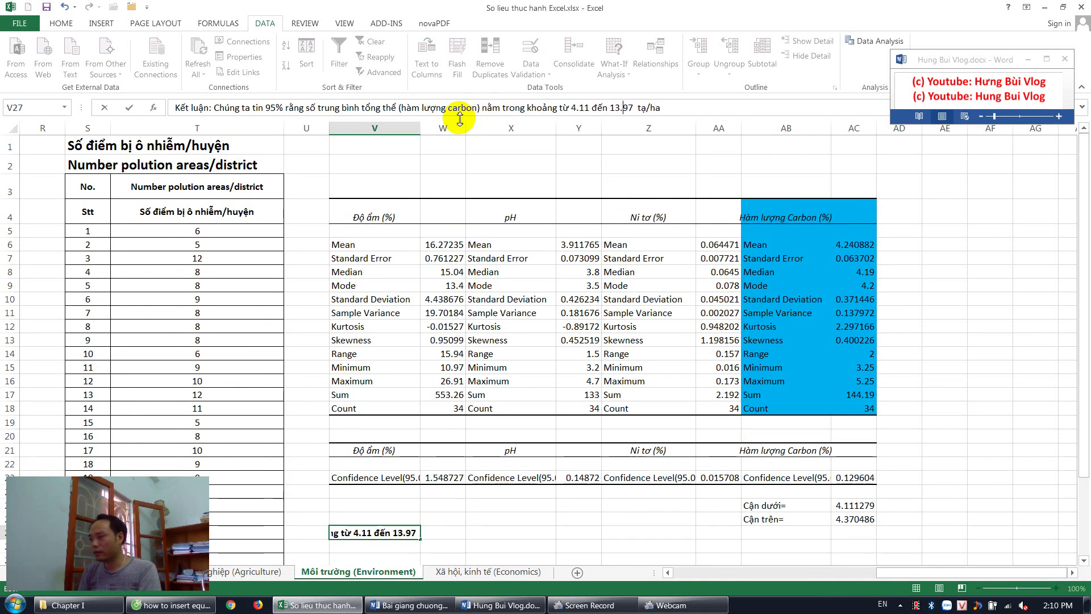
key(Left)
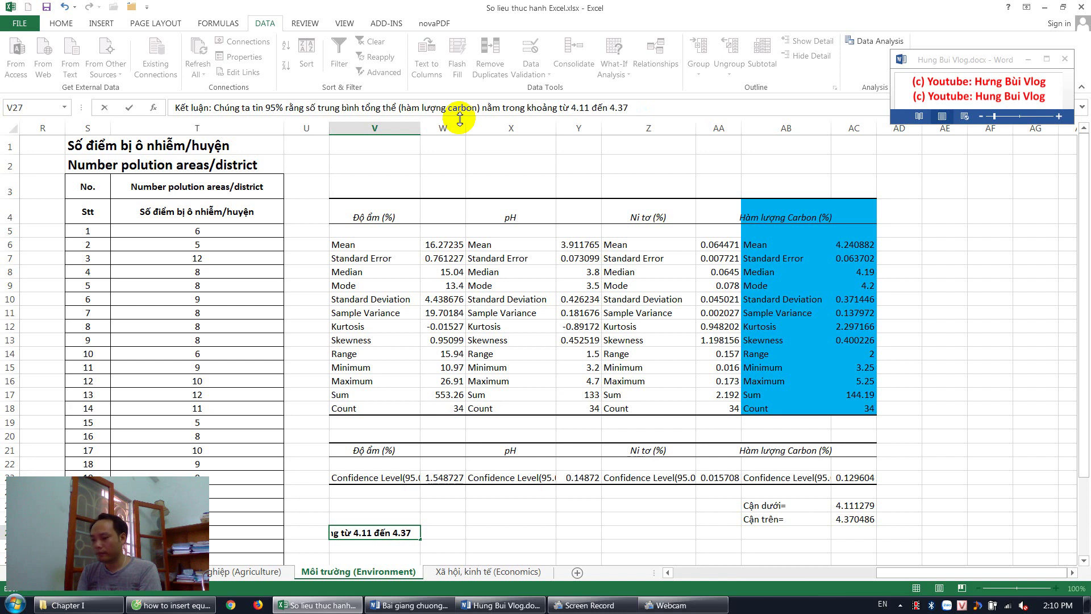
text(  %)
key(Return)
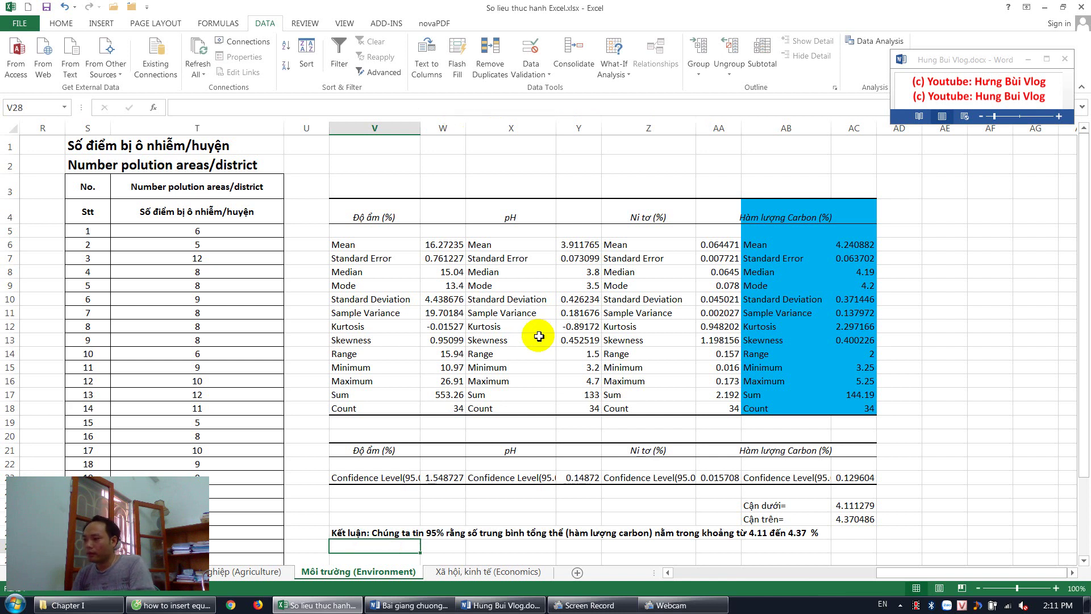
scroll(539, 336, down, 2)
click(364, 418)
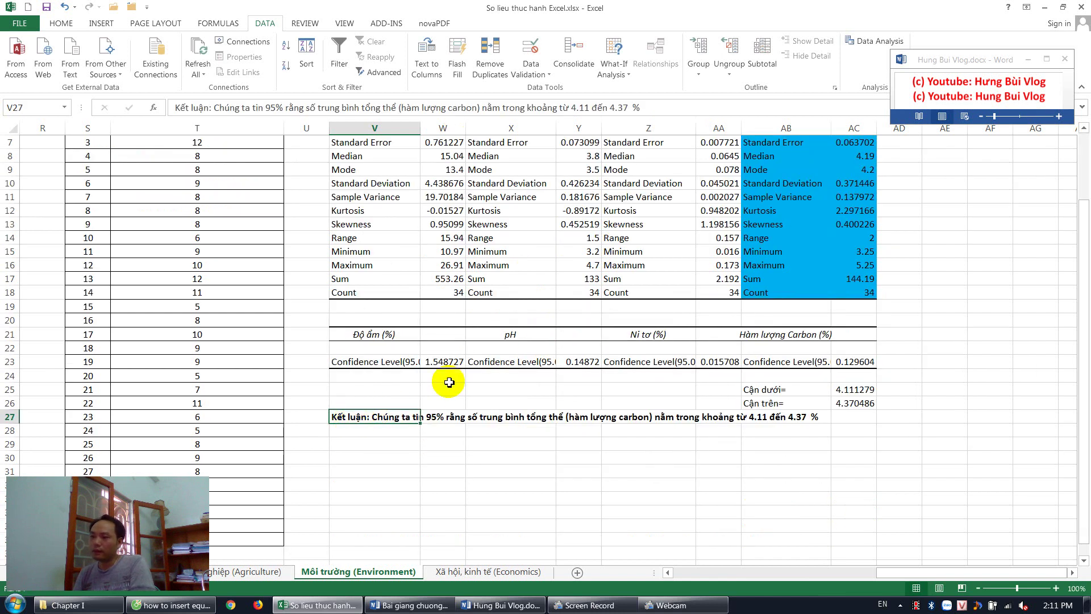
scroll(449, 382, up, 2)
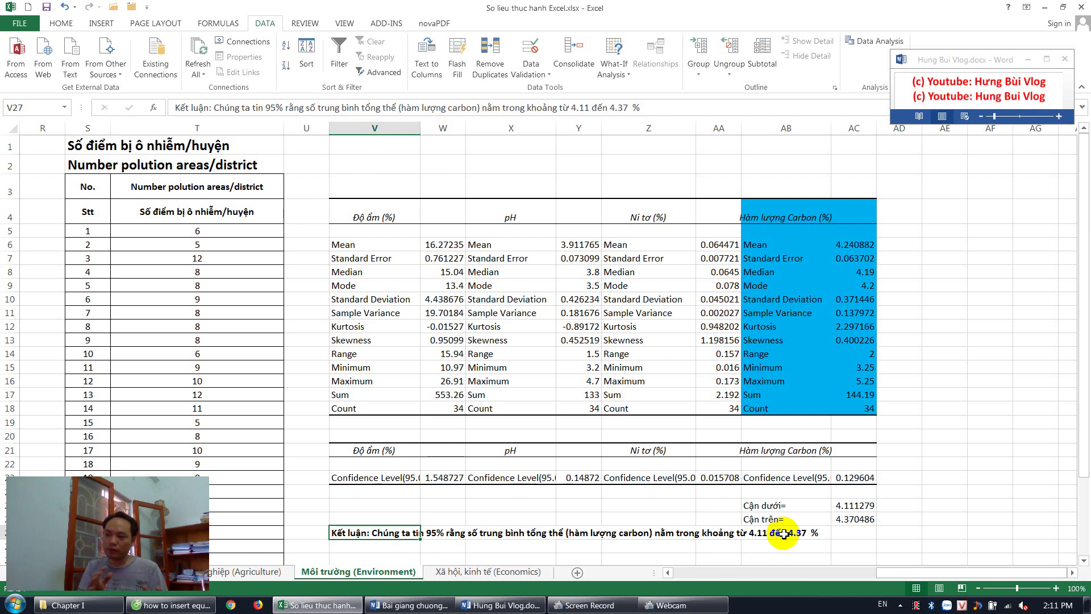
scroll(784, 533, down, 1)
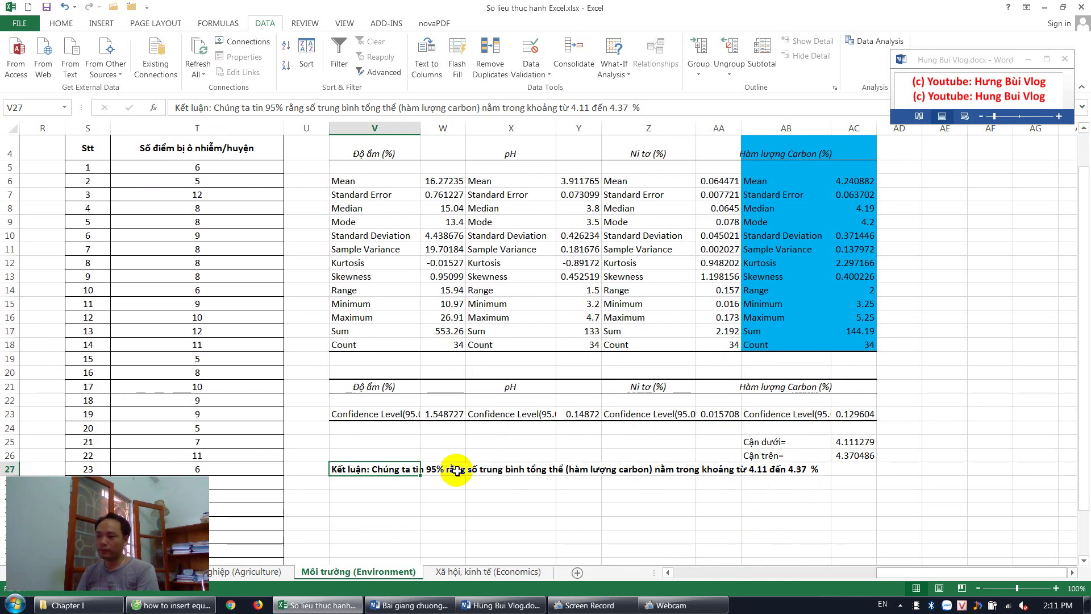
click(433, 471)
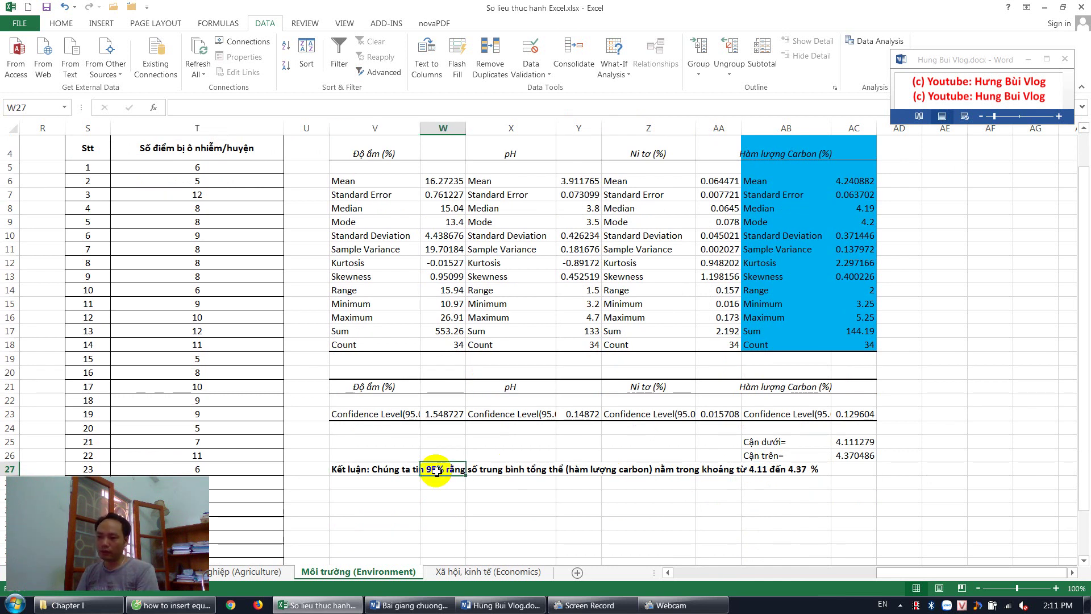
click(361, 470)
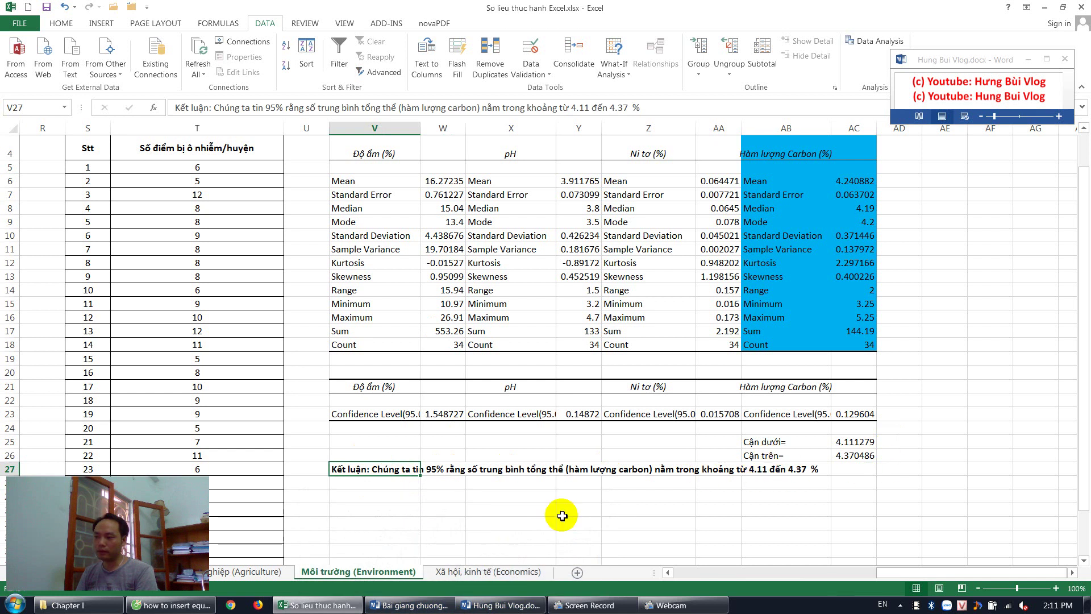
mouse_move(408, 605)
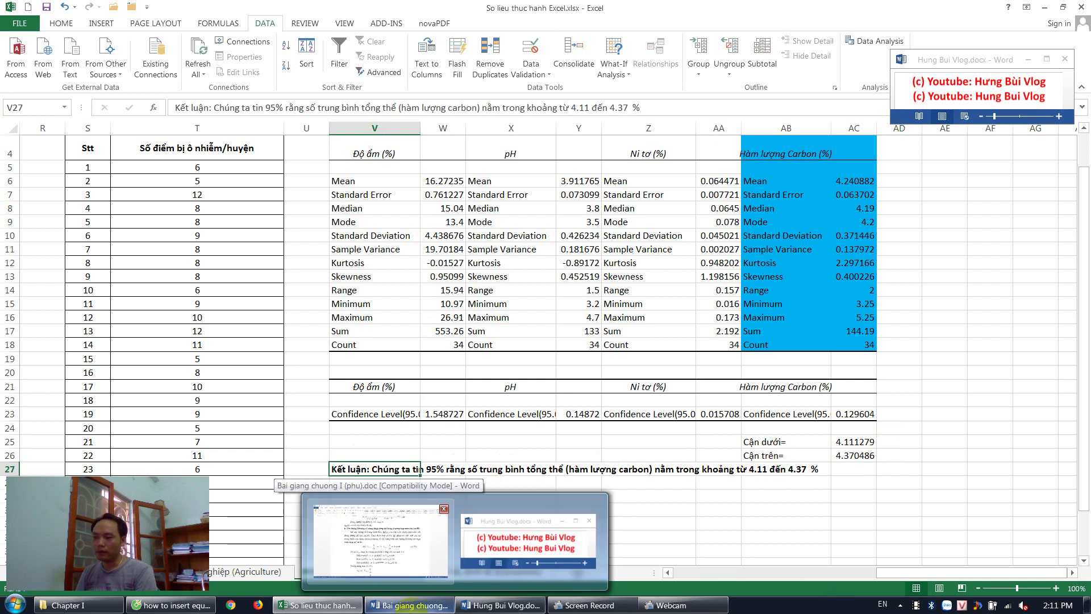
Switch to the Economics sheet and open Descriptive Statistics from Data Analysis.
click(281, 364)
key(ctrl+Page_Down)
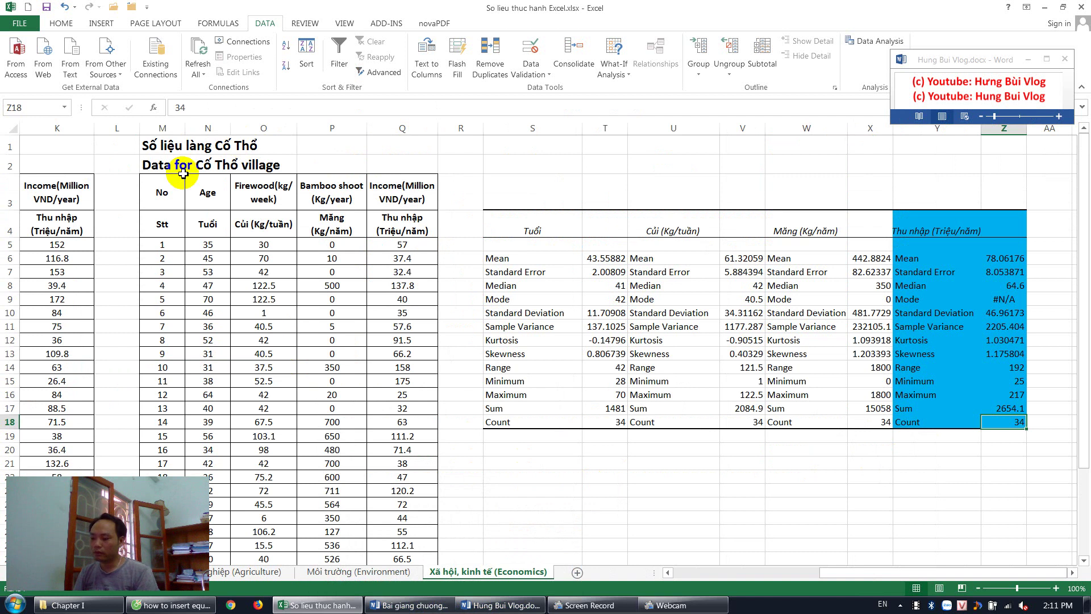
key(ctrl+Home)
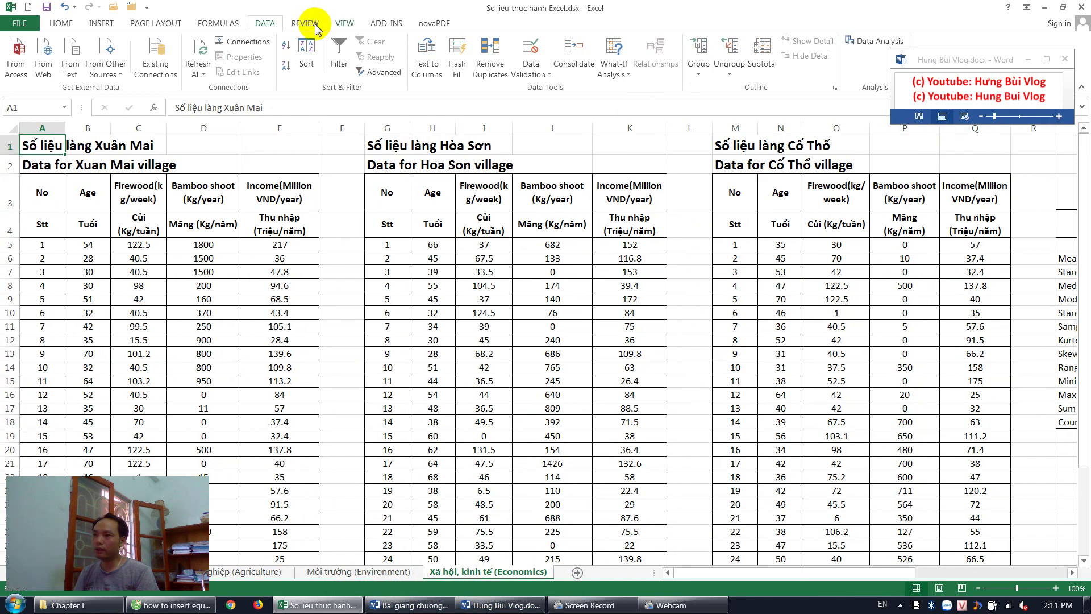
click(874, 42)
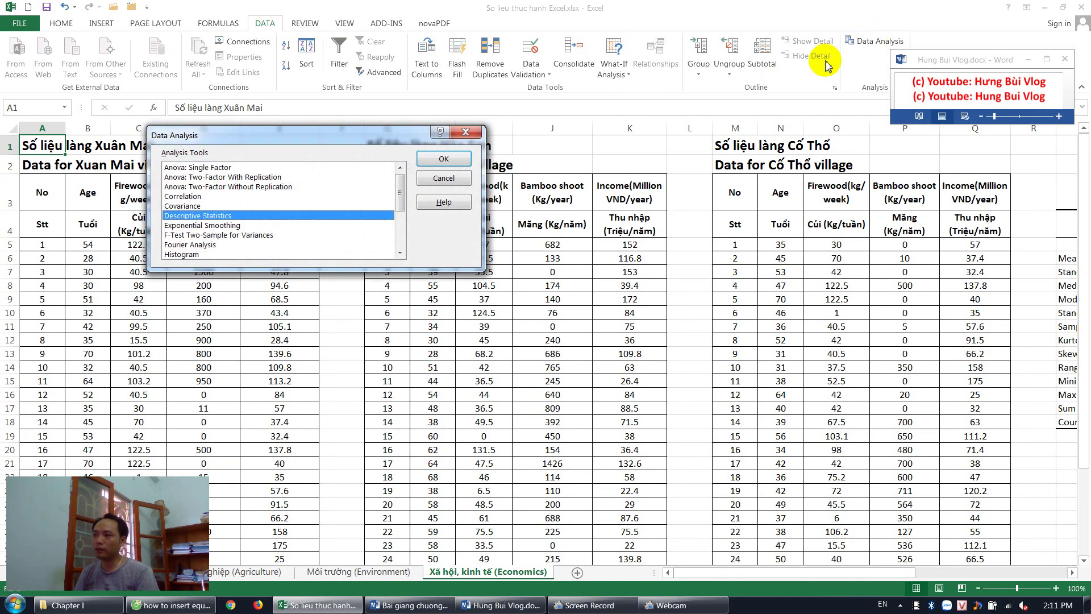
click(424, 165)
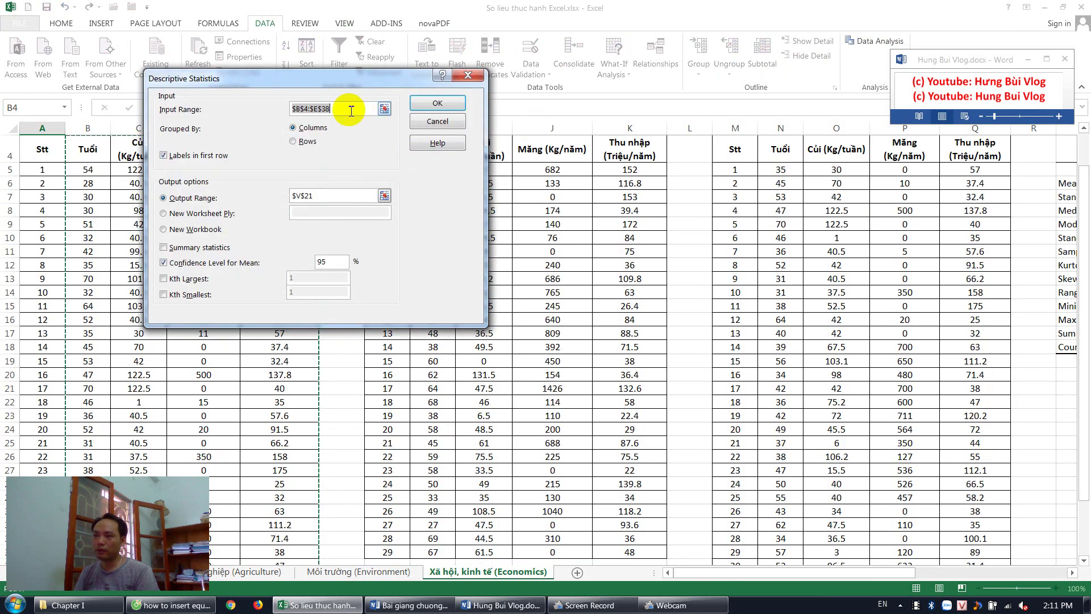
Run it on the Xuan Mai data $B$4:$E$38 with output at S20 and 95% confidence level.
key(Delete)
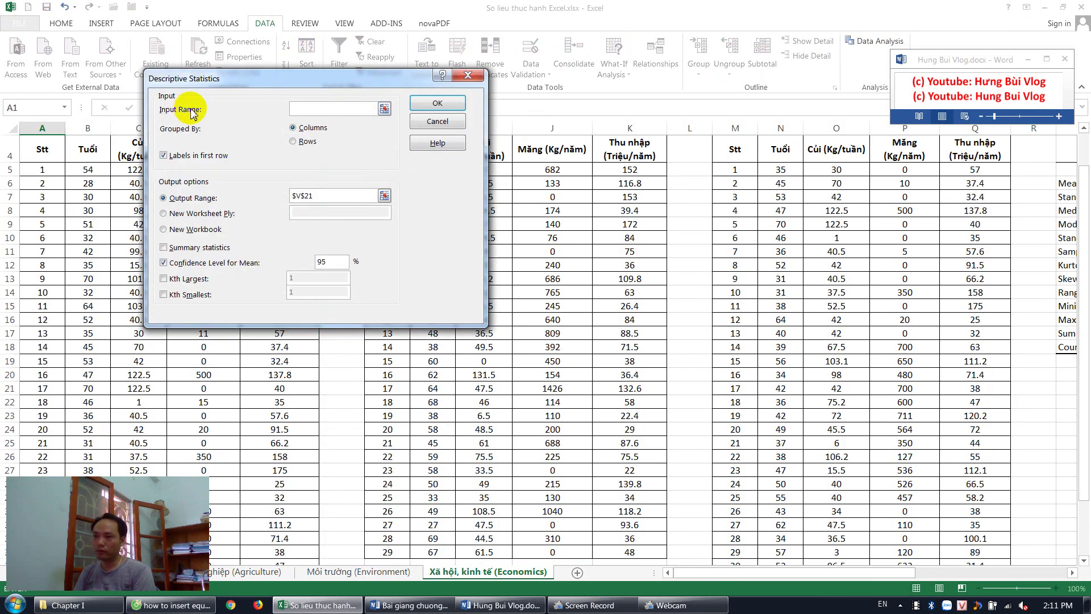
click(387, 109)
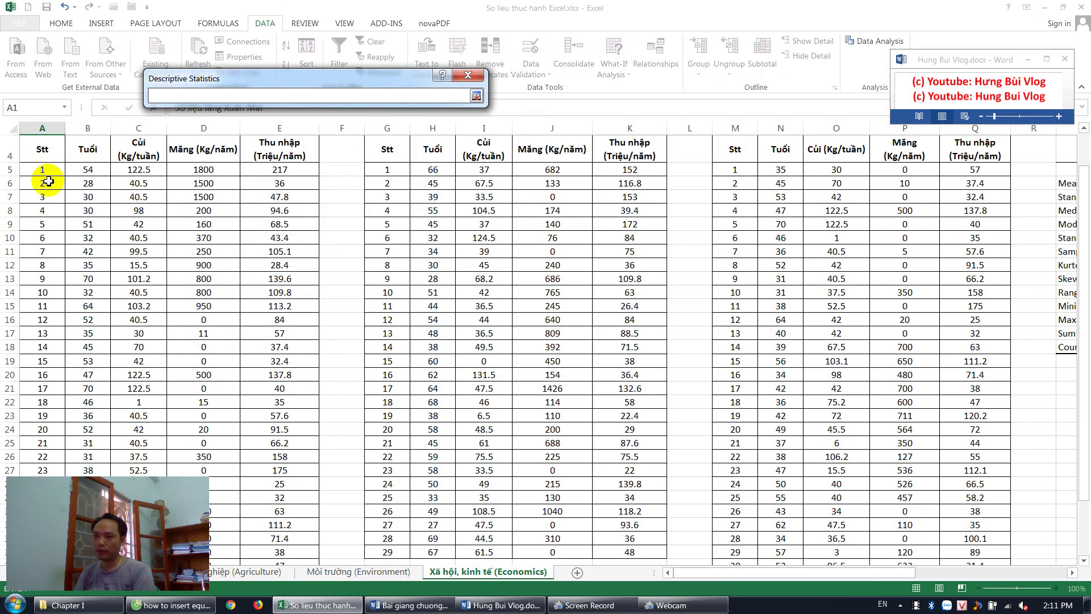
mouse_move(88, 149)
mouse_down()
mouse_move(255, 239)
mouse_move(292, 538)
mouse_up()
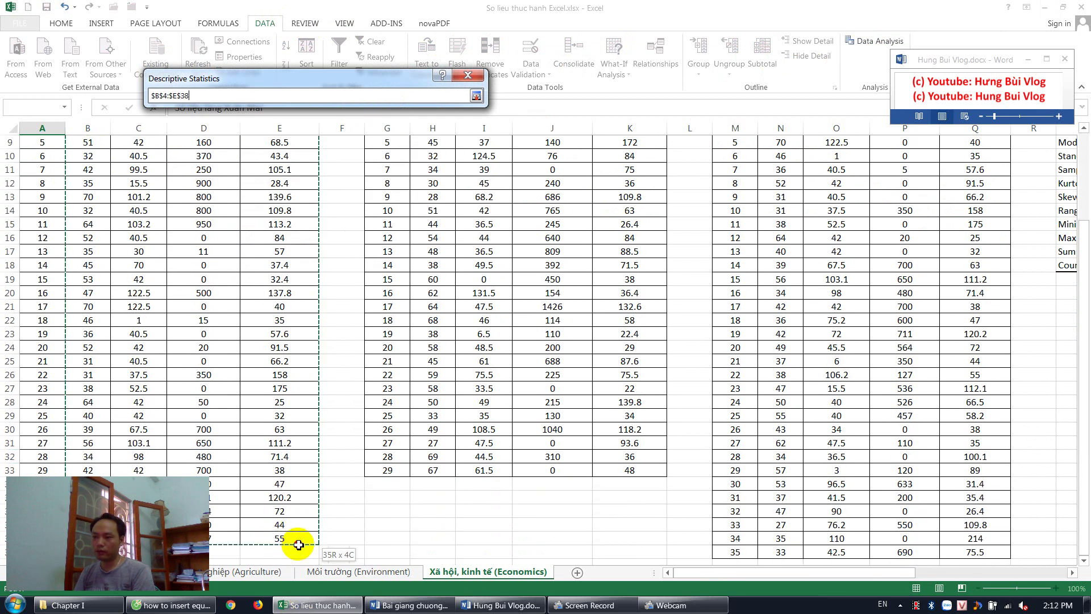
click(476, 96)
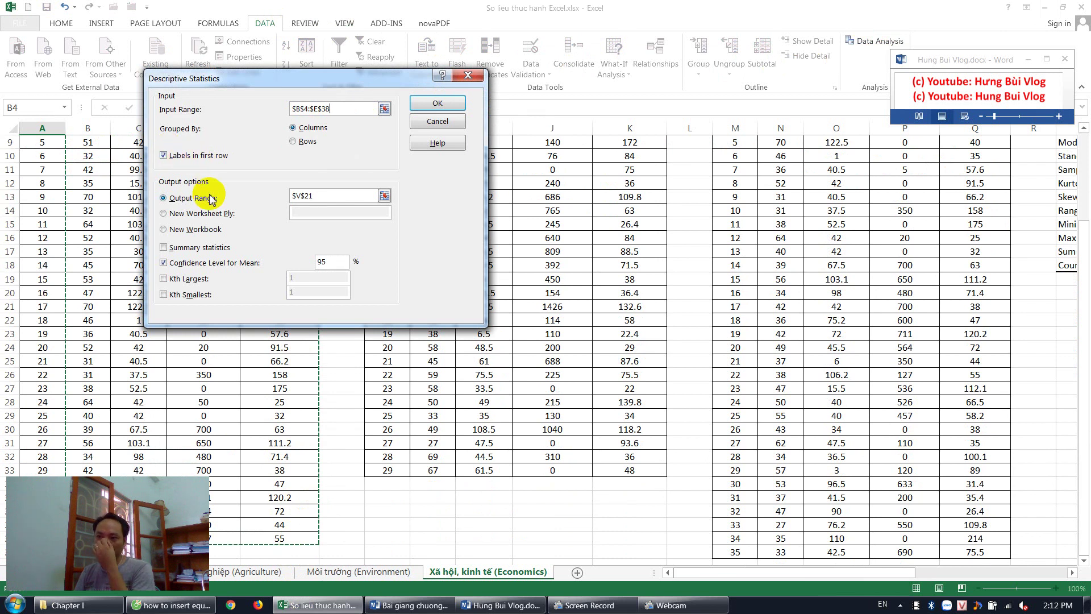
drag(316, 196, 276, 202)
key(BackSpace)
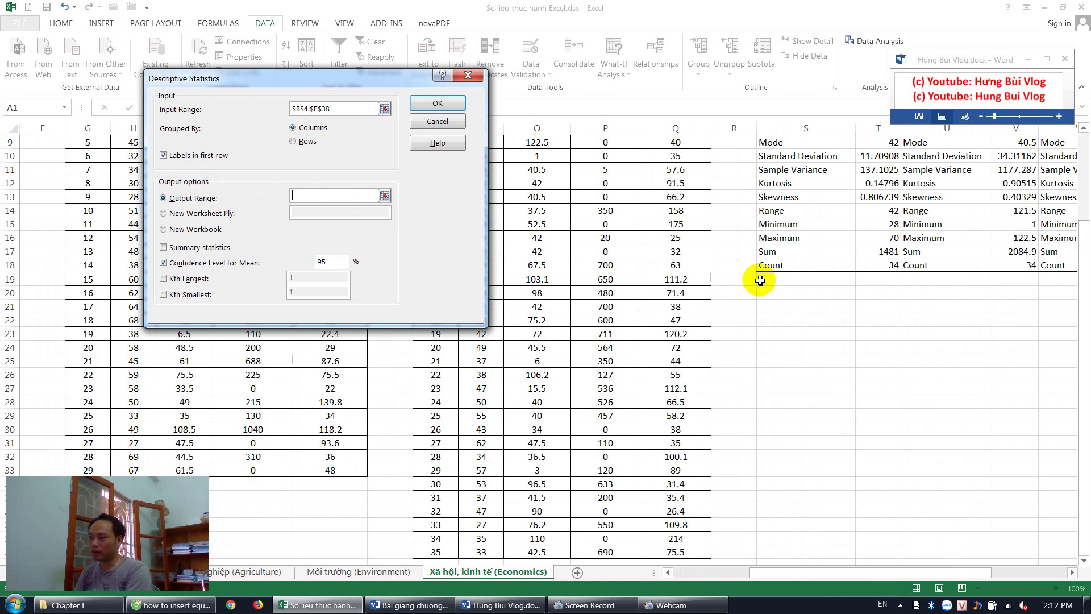
click(797, 296)
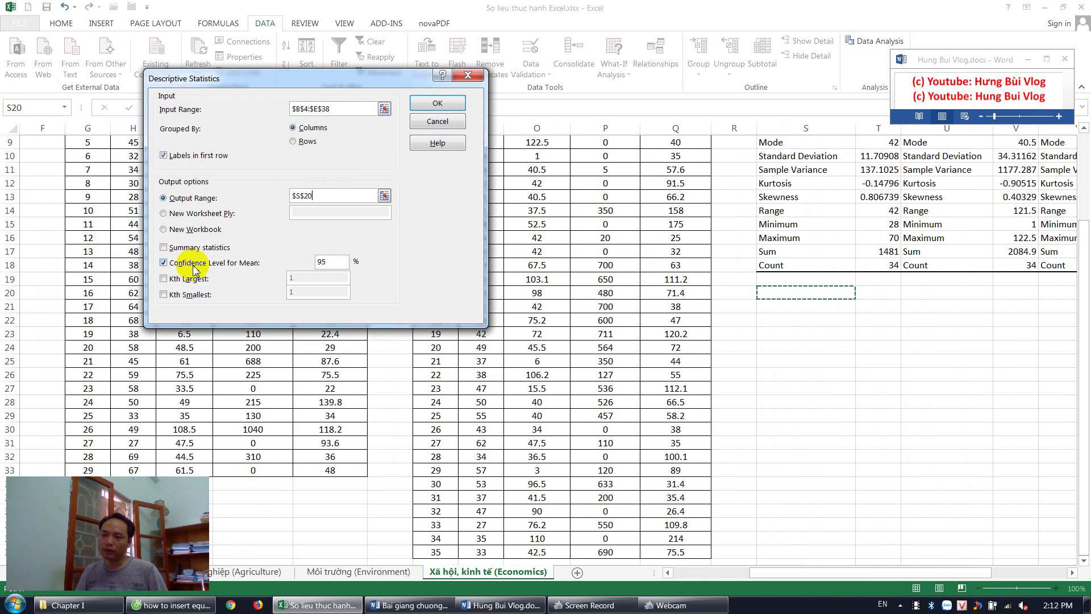
click(438, 102)
click(762, 375)
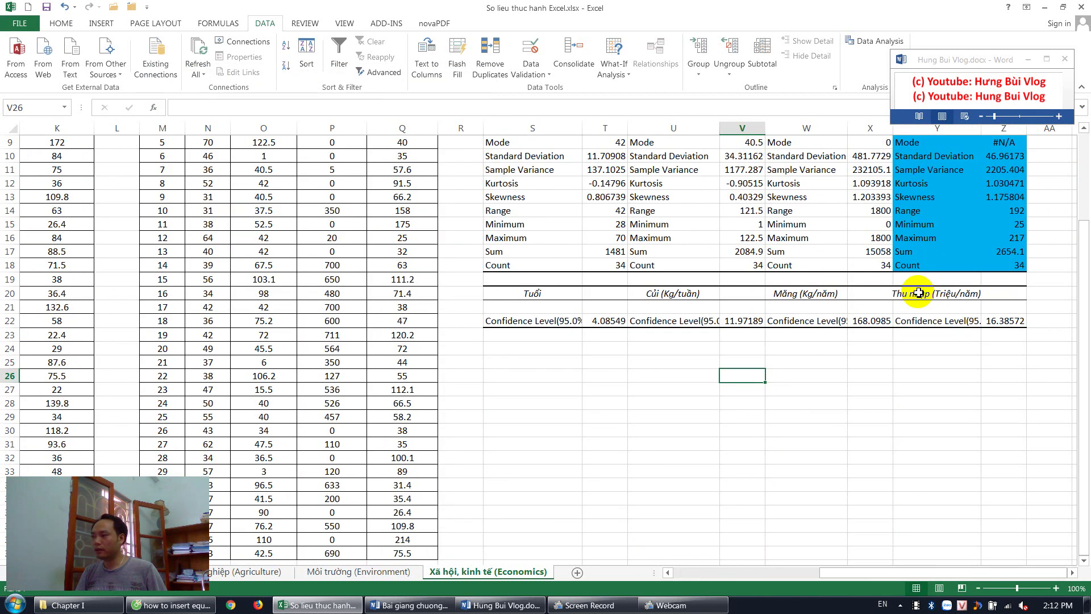
Format the income confidence-level block Y20:Z22 bold, centred and red.
drag(918, 292, 1003, 321)
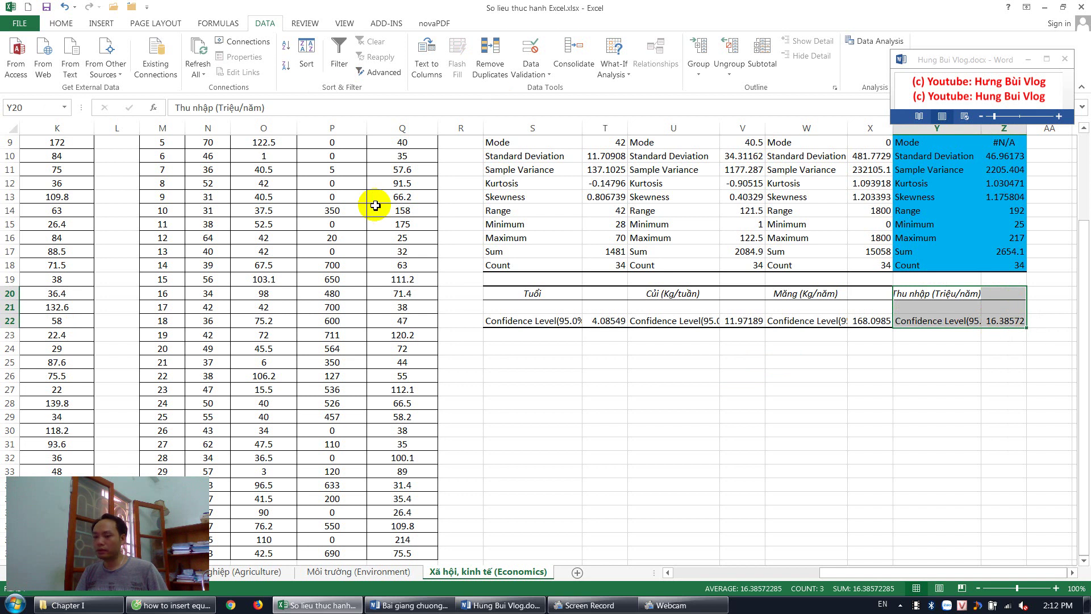
click(61, 23)
key(ctrl+b)
click(254, 66)
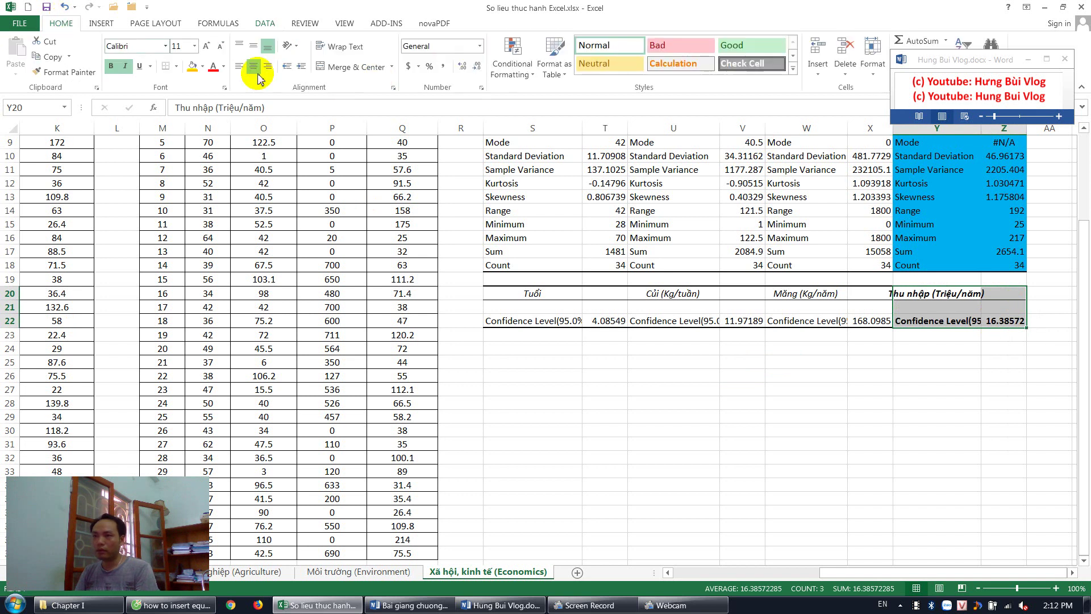
click(211, 68)
click(736, 362)
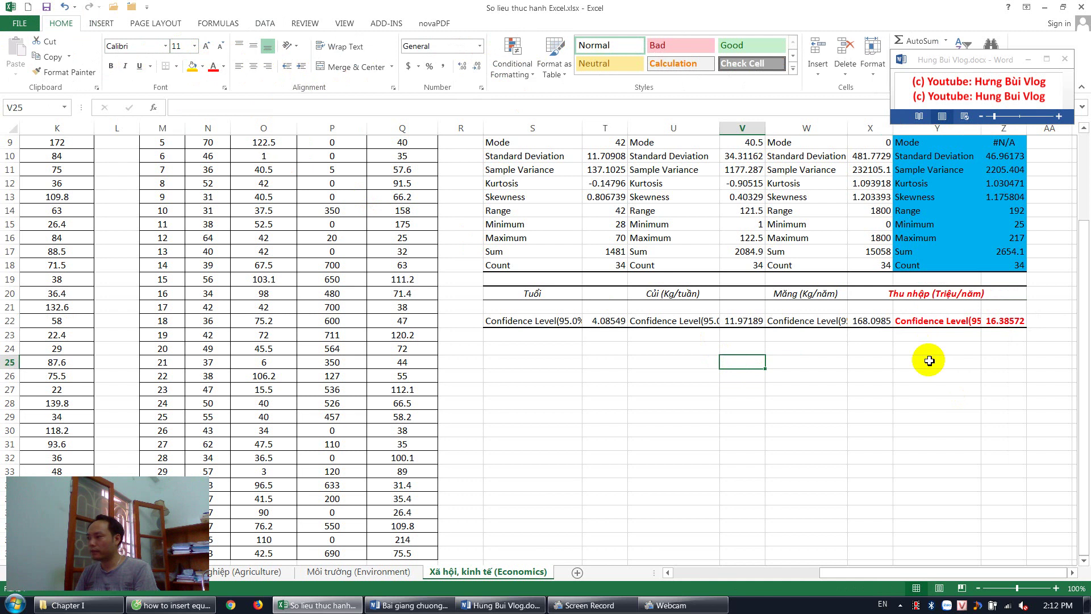
Add the income lower bound 'Cận dưới=' with =Z6-Z22 in Z24.
click(874, 353)
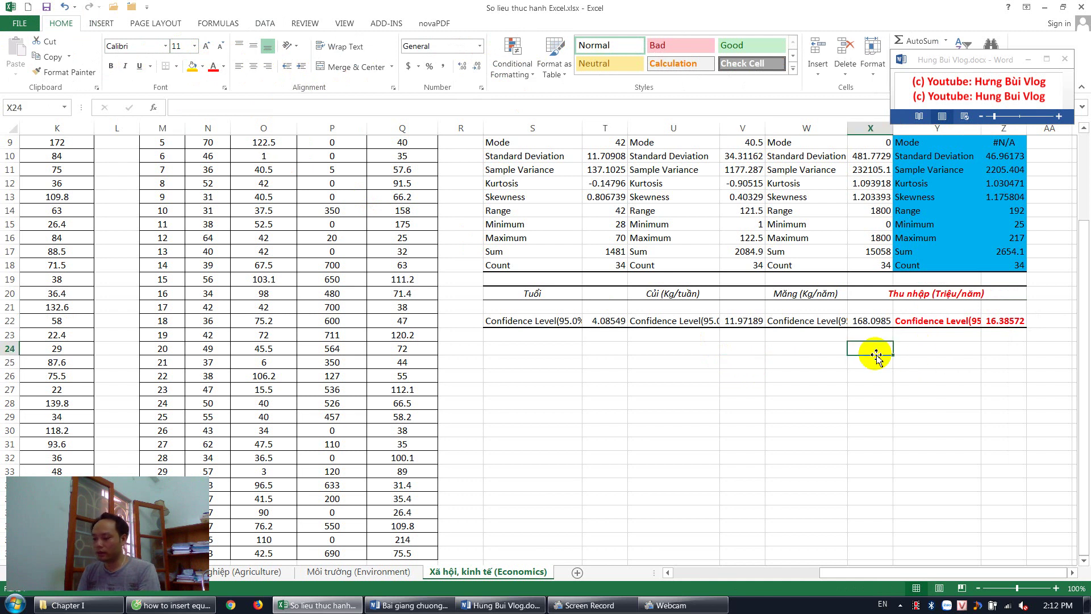
key(Left)
key(Right)
key(Right)
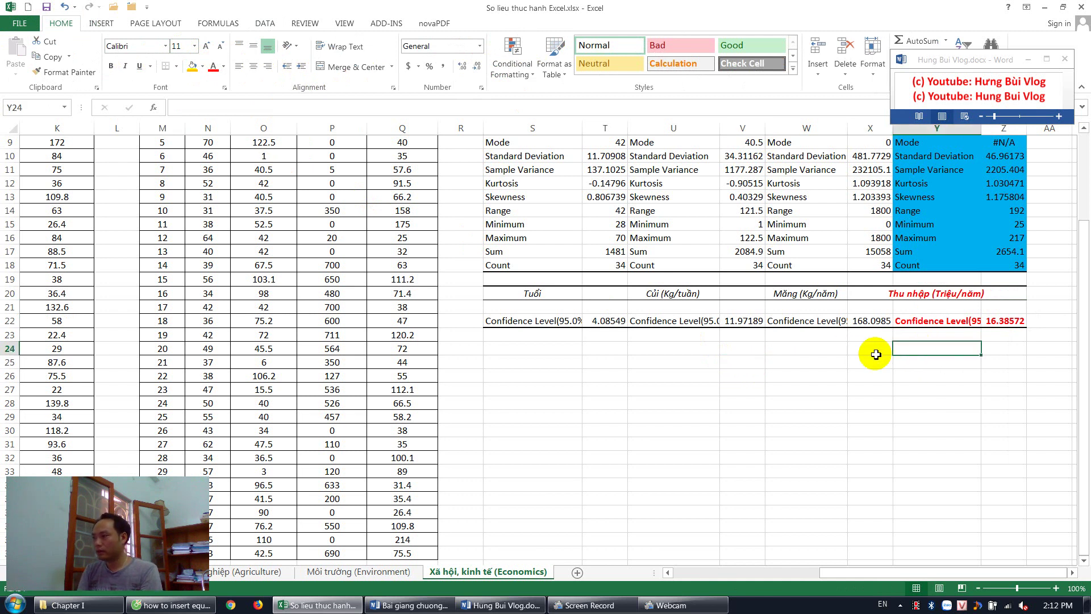
text(Câ)
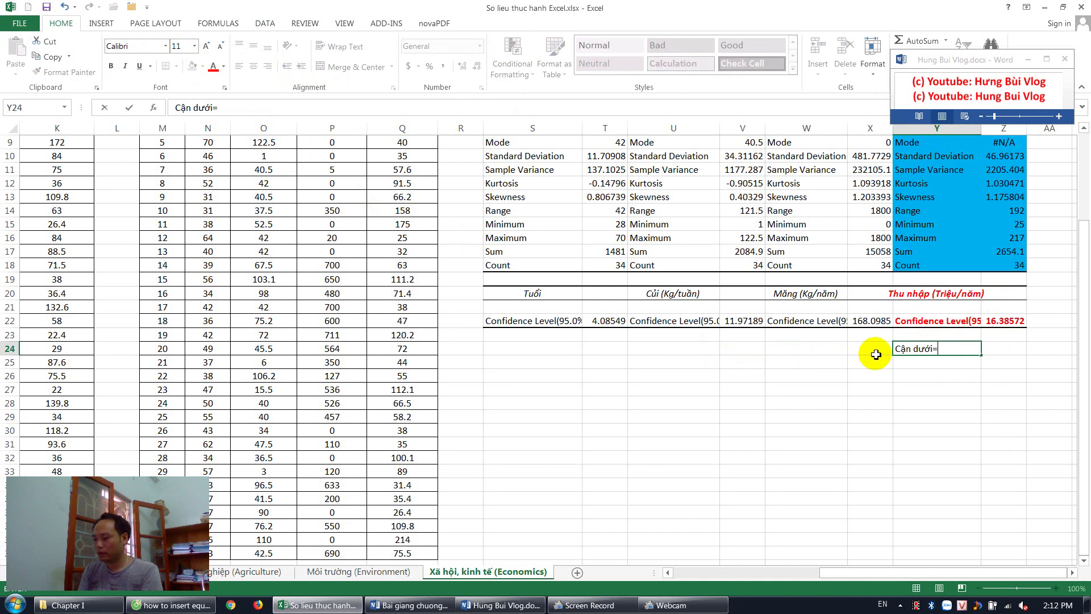
key(Right)
text(=)
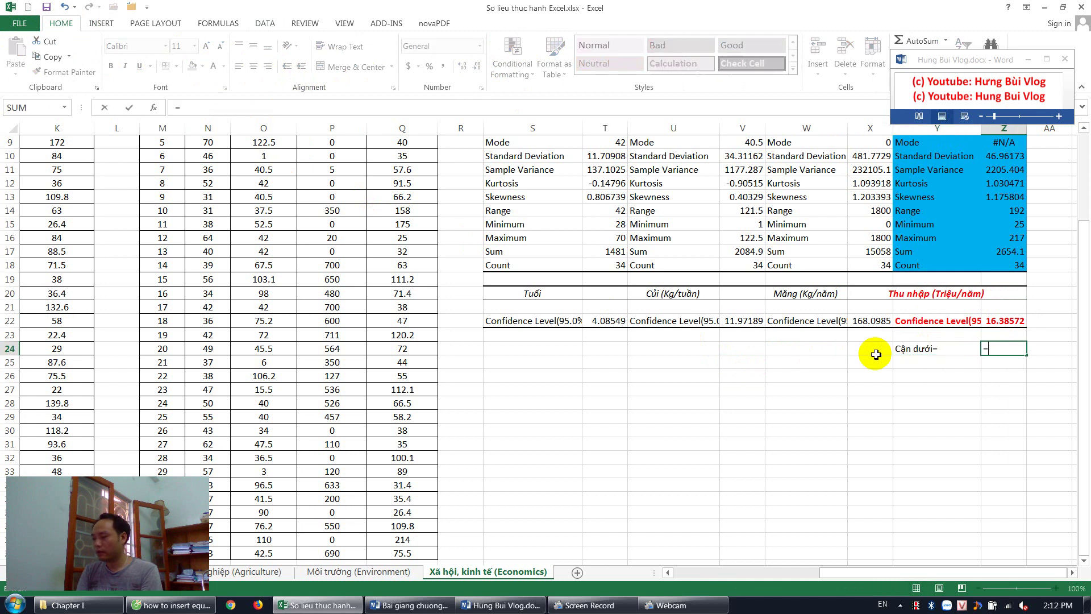
key(Up)
scroll(834, 372, up, 3)
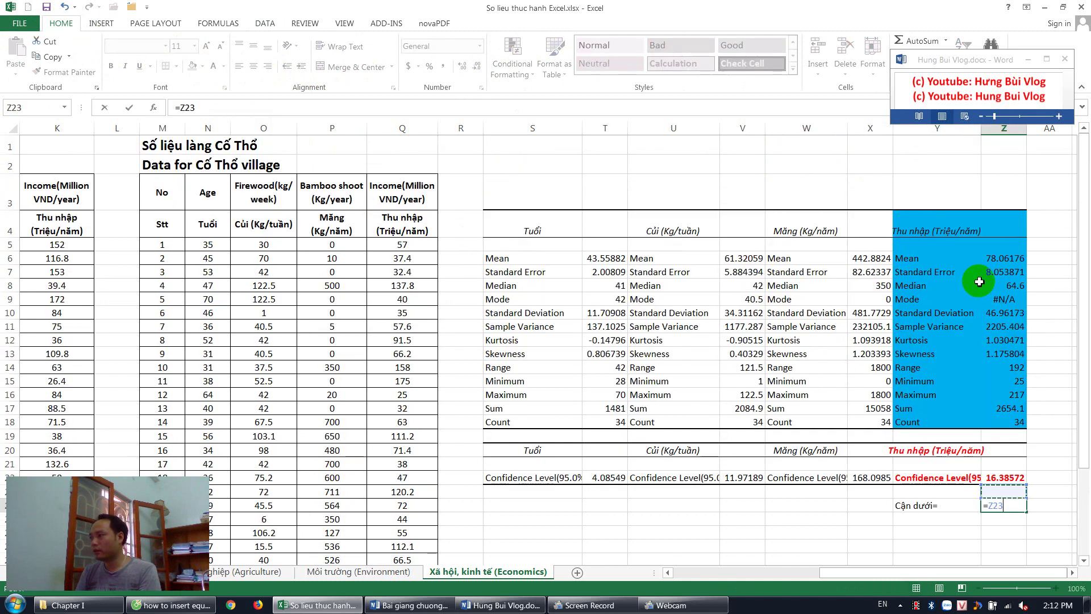
click(1004, 258)
text(6-)
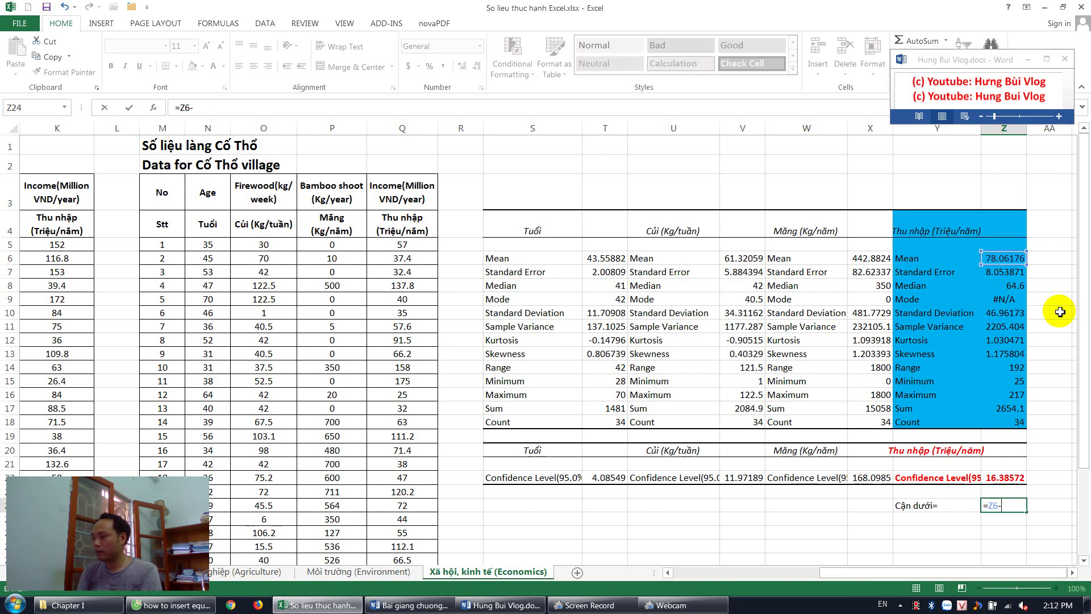
key(Up)
key(Up)
key(Return)
key(Left)
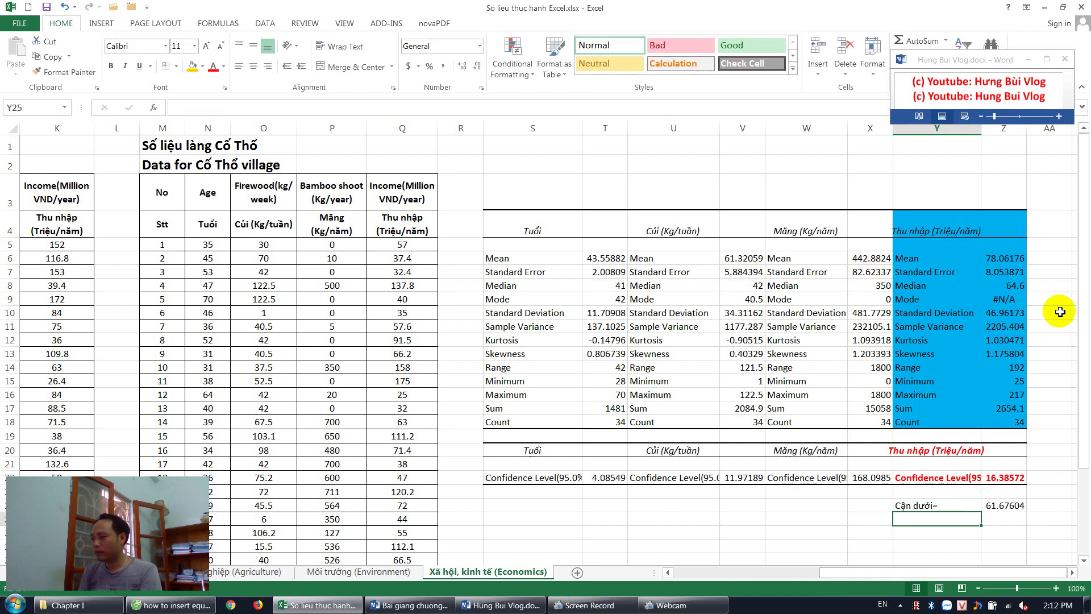
Add the upper bound 'Cận trên=' in Y25 with =Z6+Z22 in Z25, then go to the Environment sheet.
text(Cận trên=)
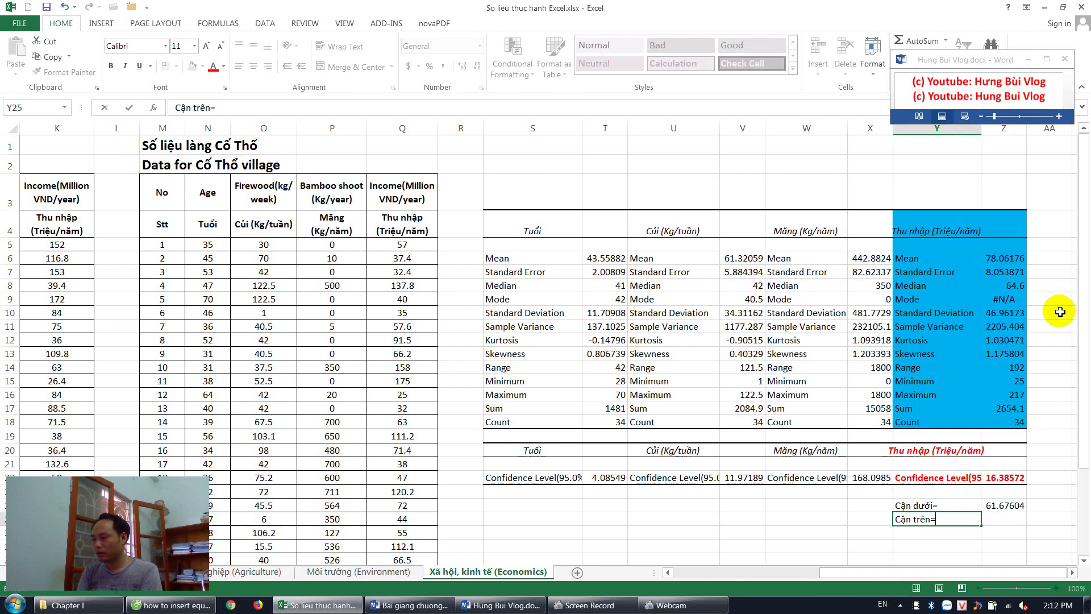
key(Return)
key(Up)
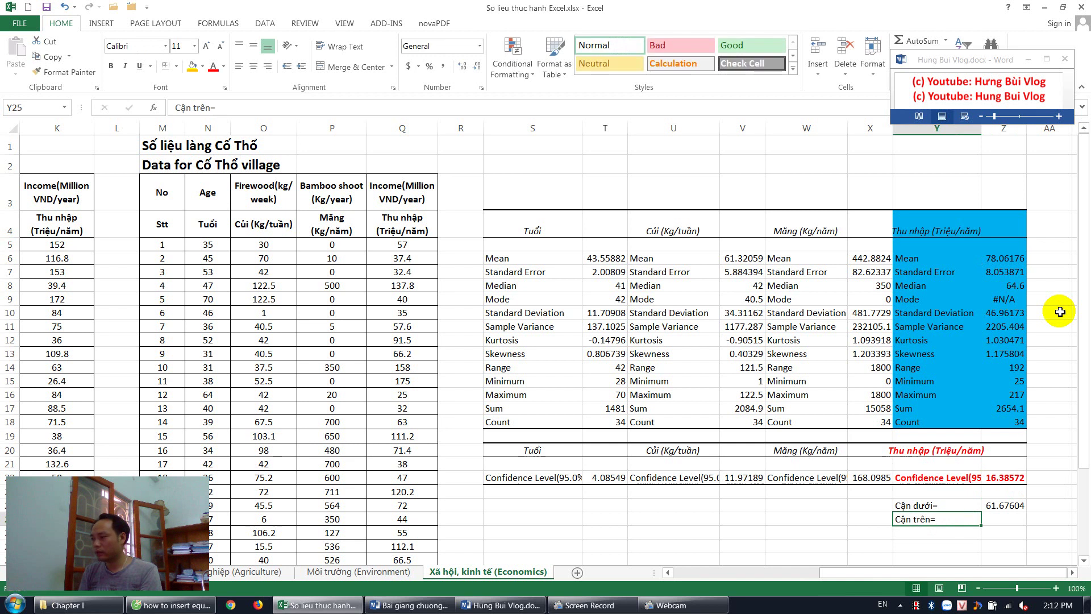
key(Right)
click(1004, 260)
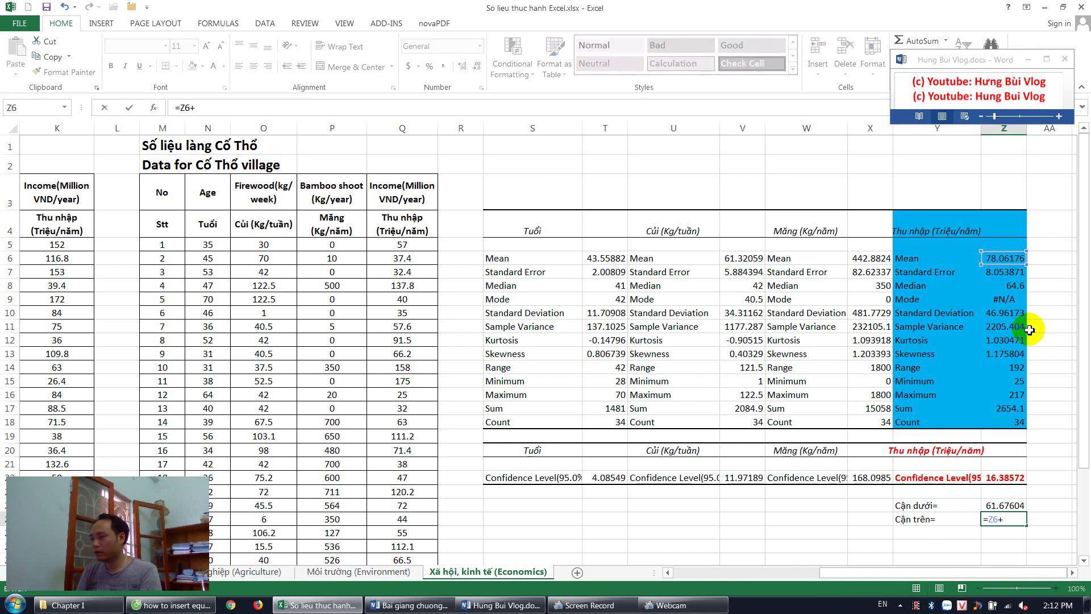
click(996, 477)
key(Return)
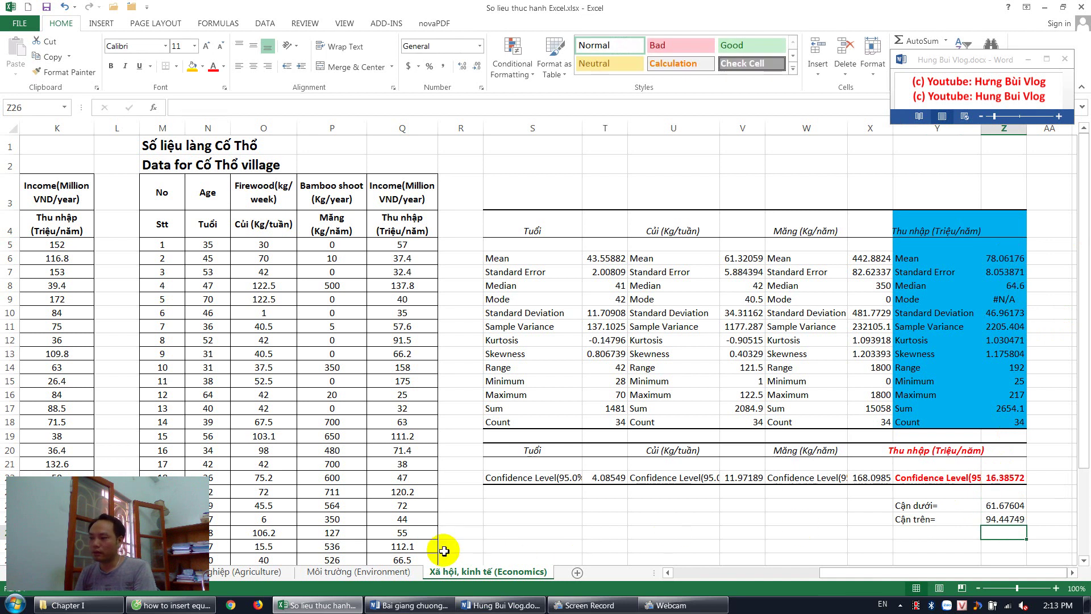
click(375, 571)
click(351, 472)
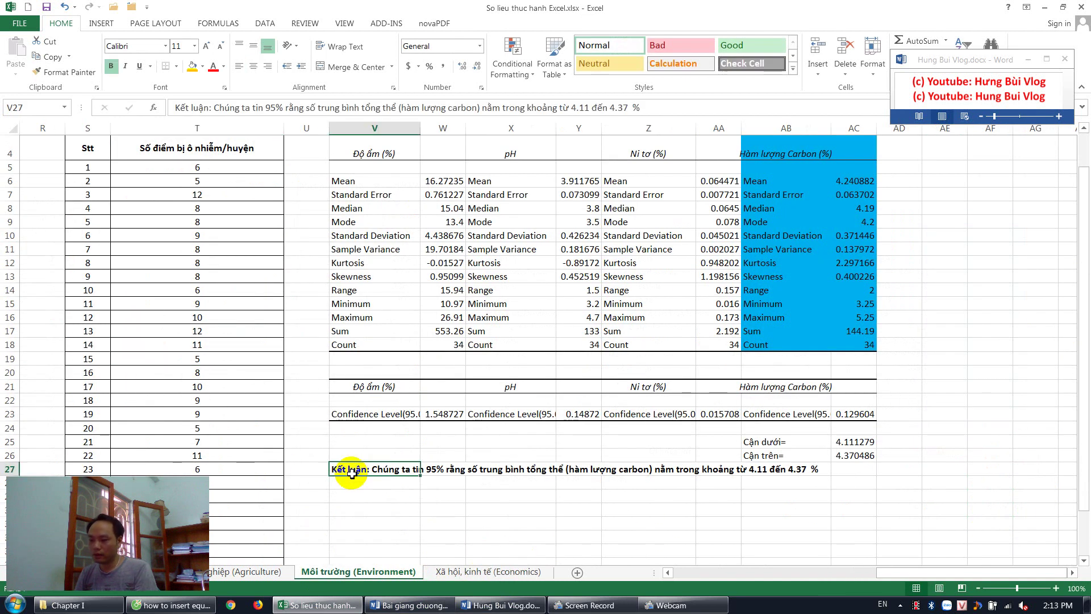
Copy the carbon conclusion into S27 on the Economics sheet, changing its variable to 'thu nhập'.
key(ctrl+c)
click(486, 572)
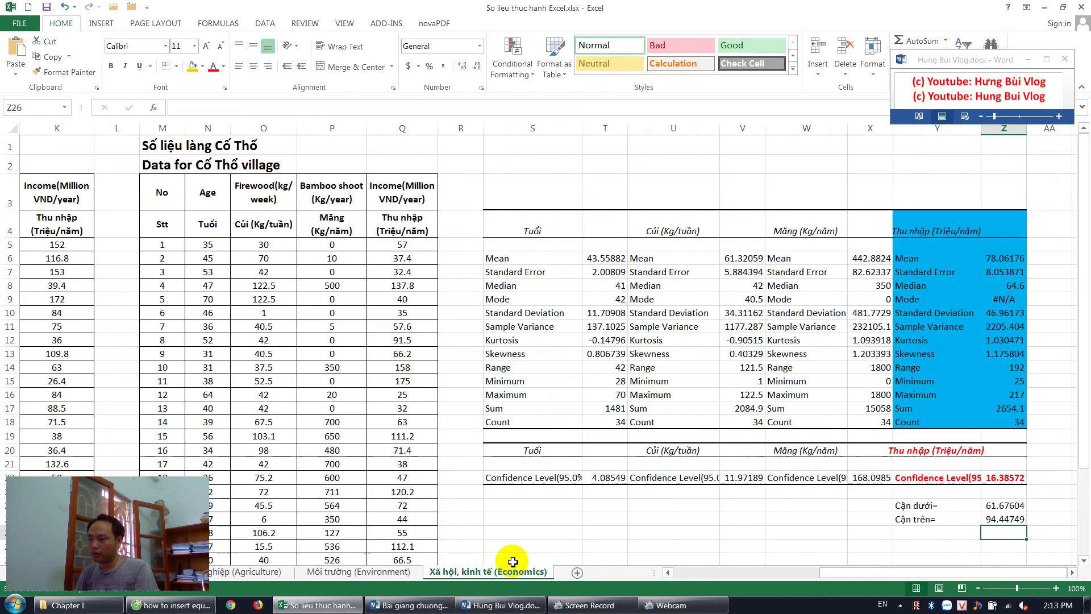
click(500, 546)
key(ctrl+v)
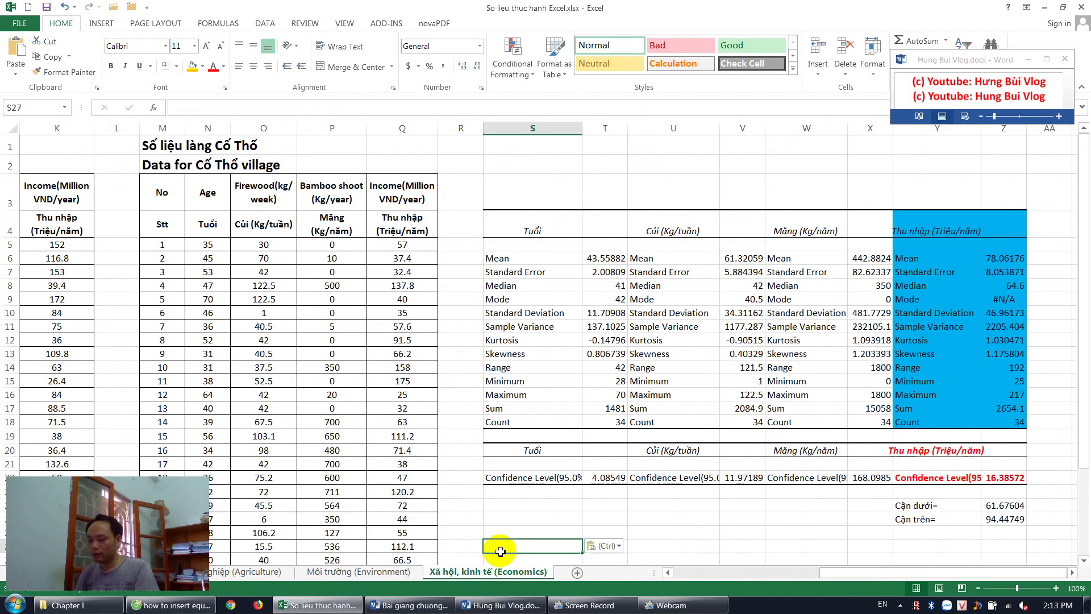
drag(477, 108, 400, 108)
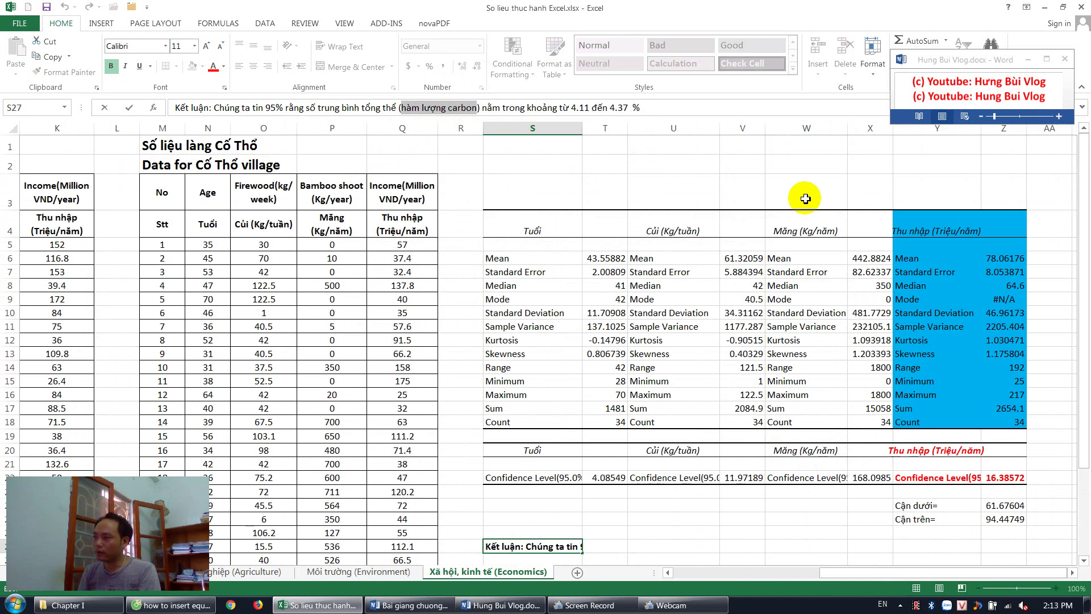
text(thu nhập)
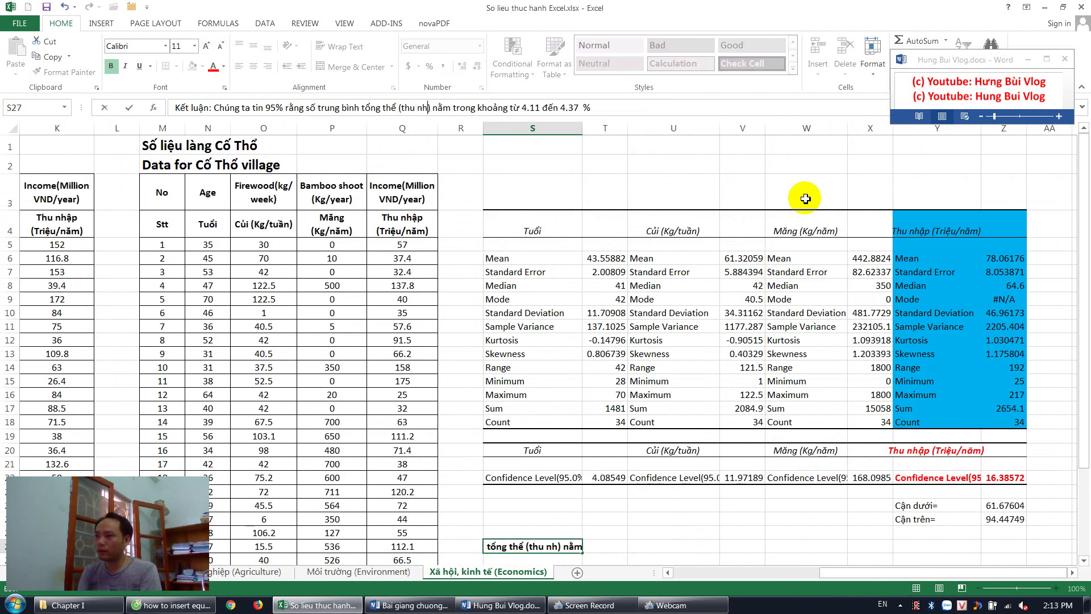
Change the conclusion's range to 61.68–94.45 triệu/năm.
key(Right)
key(Right)
key(Right)
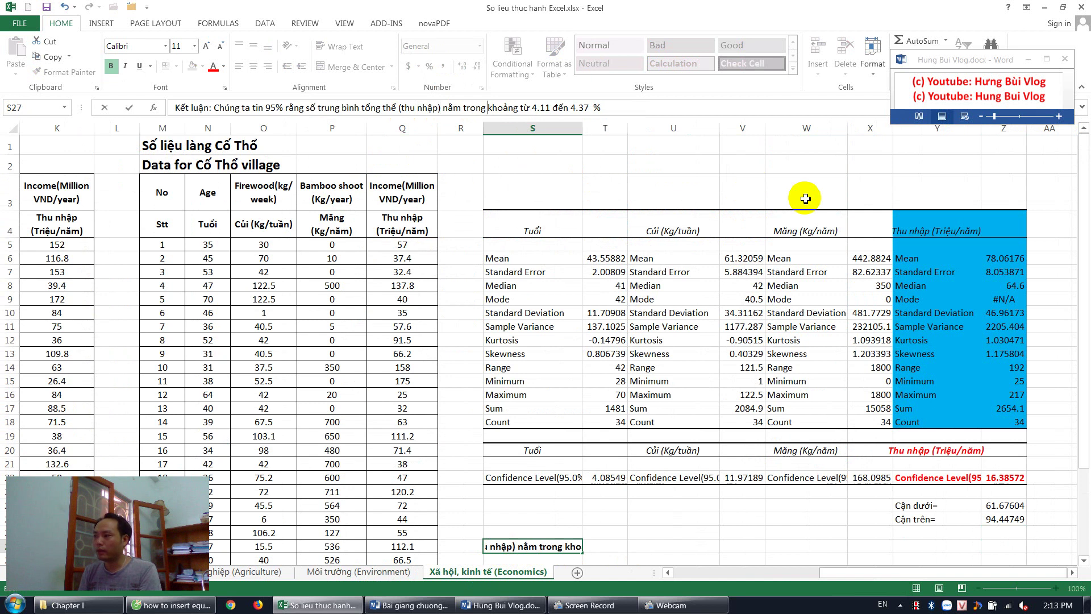
key(Right)
key(Right)
key(Right)
key(Right)
key(Delete)
key(Delete)
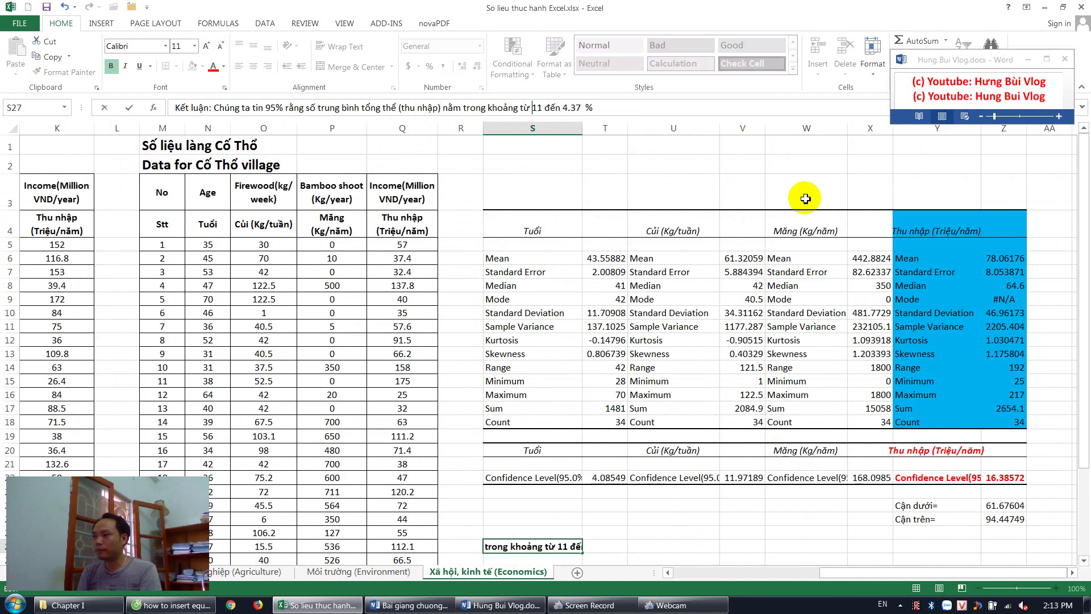
key(Delete)
key(Delete)
text(6.1)
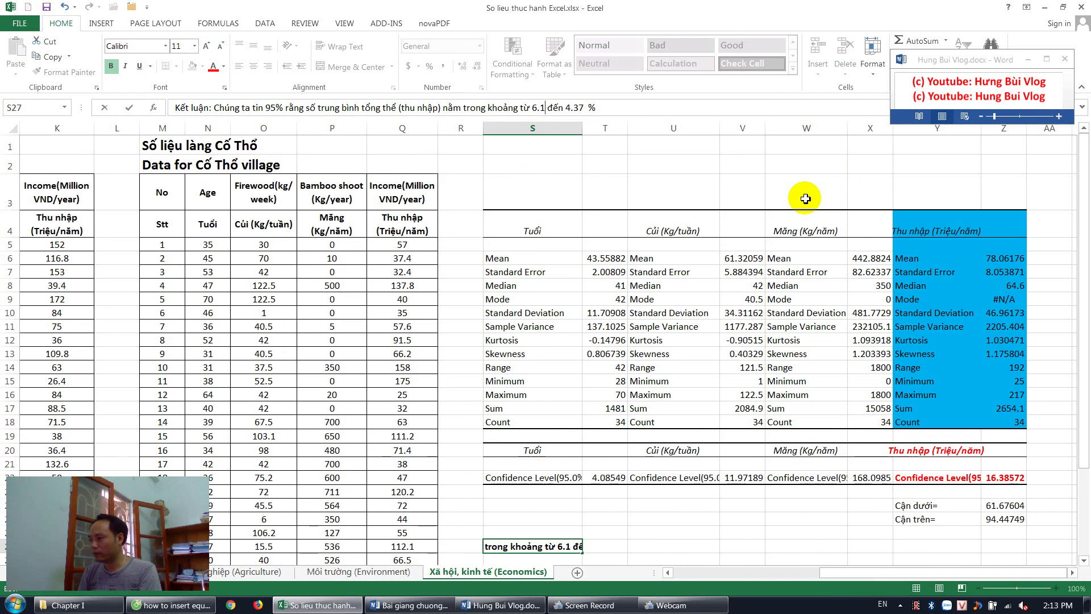
key(BackSpace)
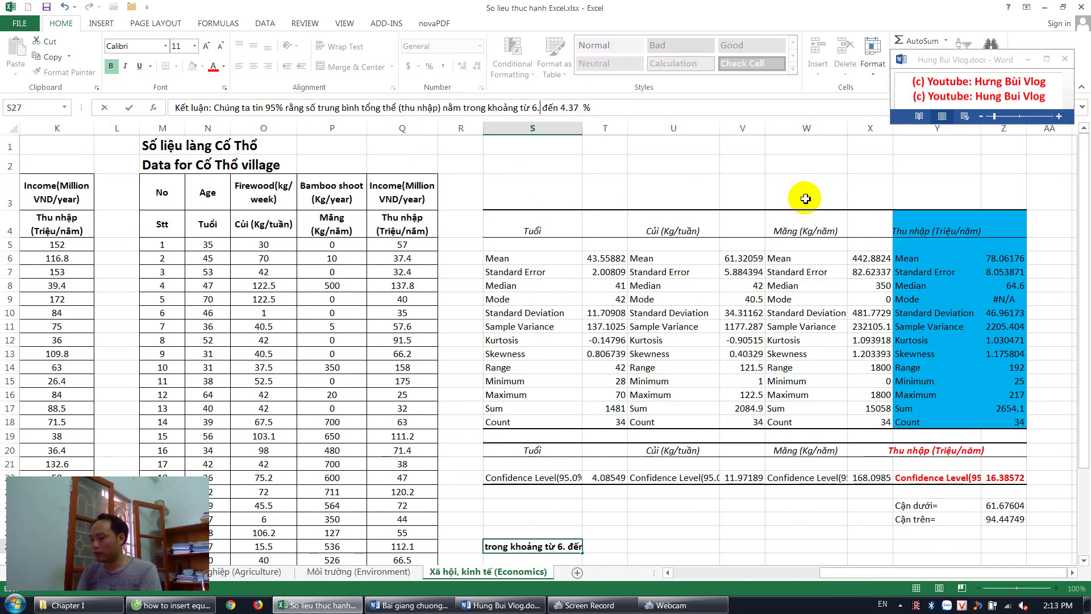
key(BackSpace)
text(1)
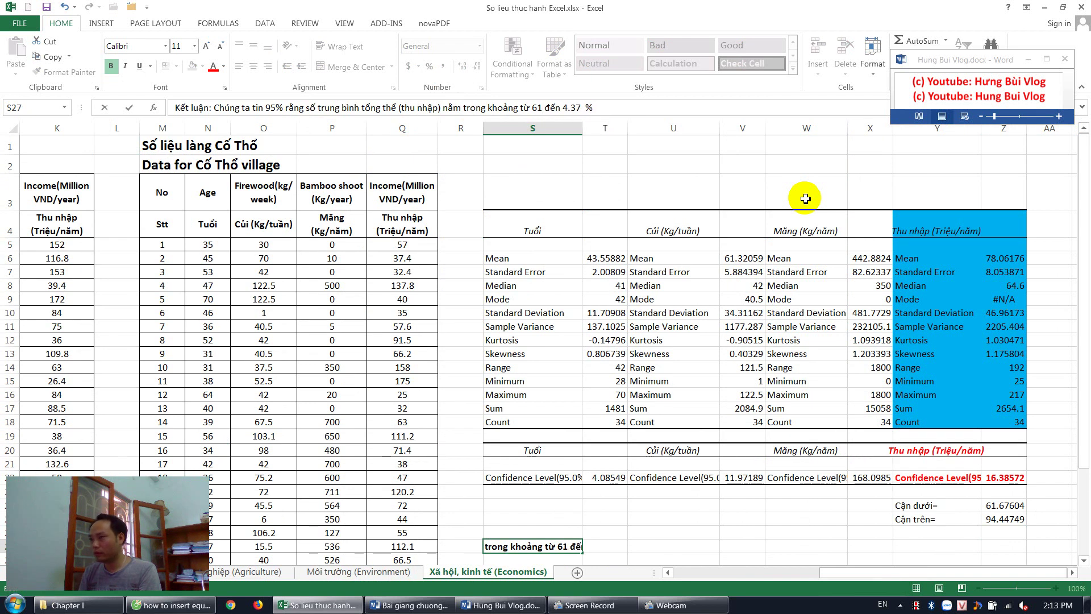
text(.68)
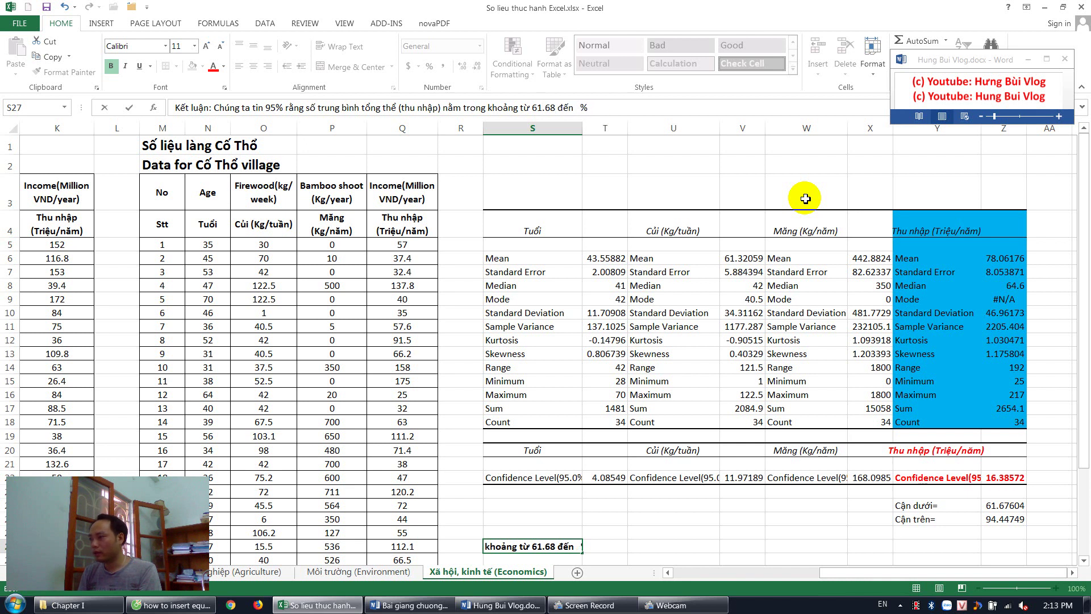
text(4.45)
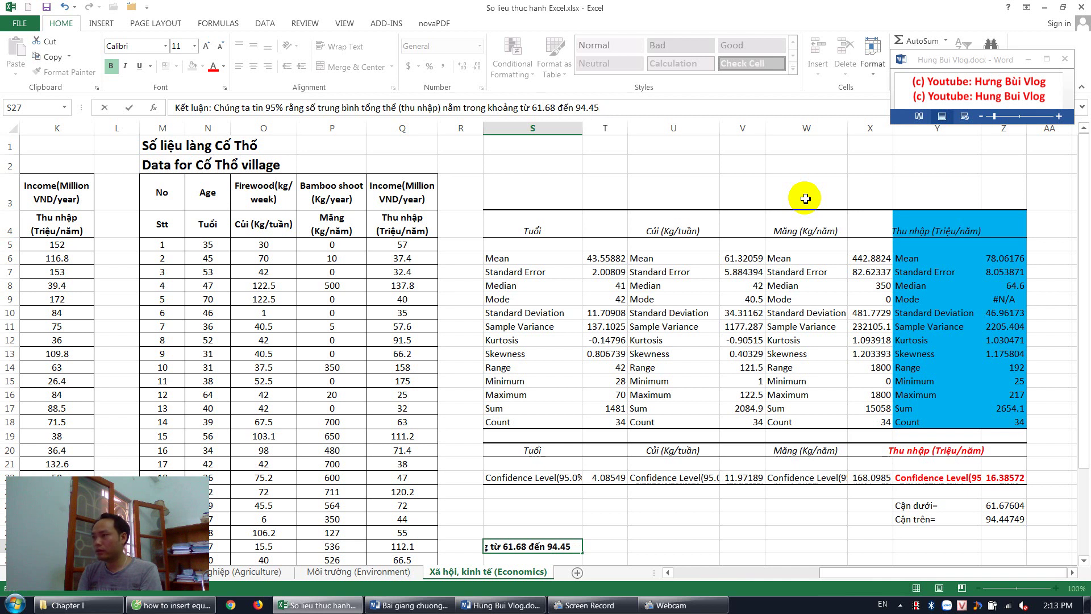
text( trie)
text(ăm)
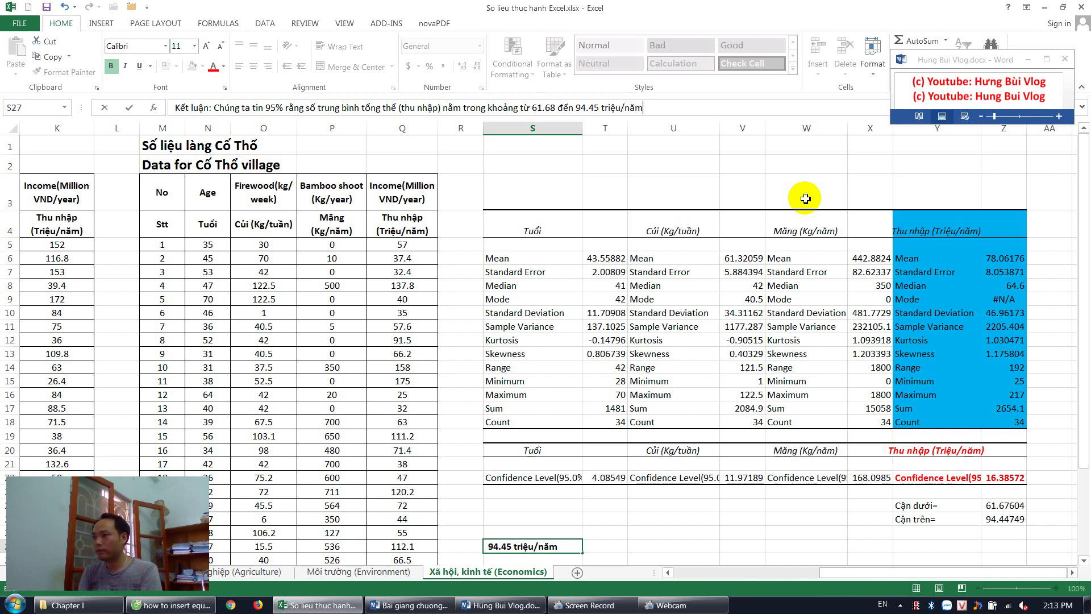
key(Return)
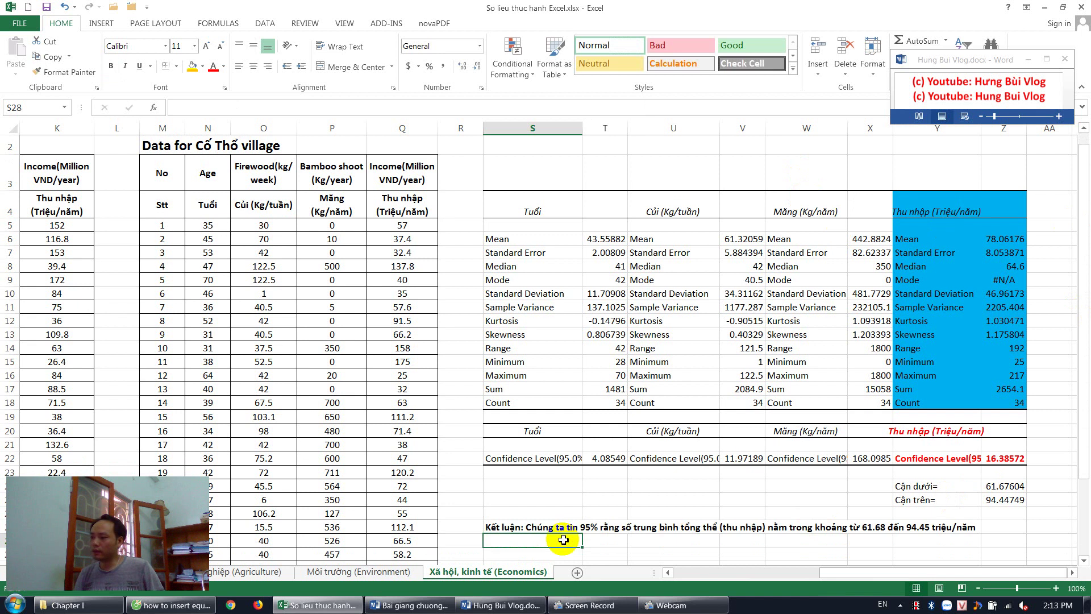
click(498, 528)
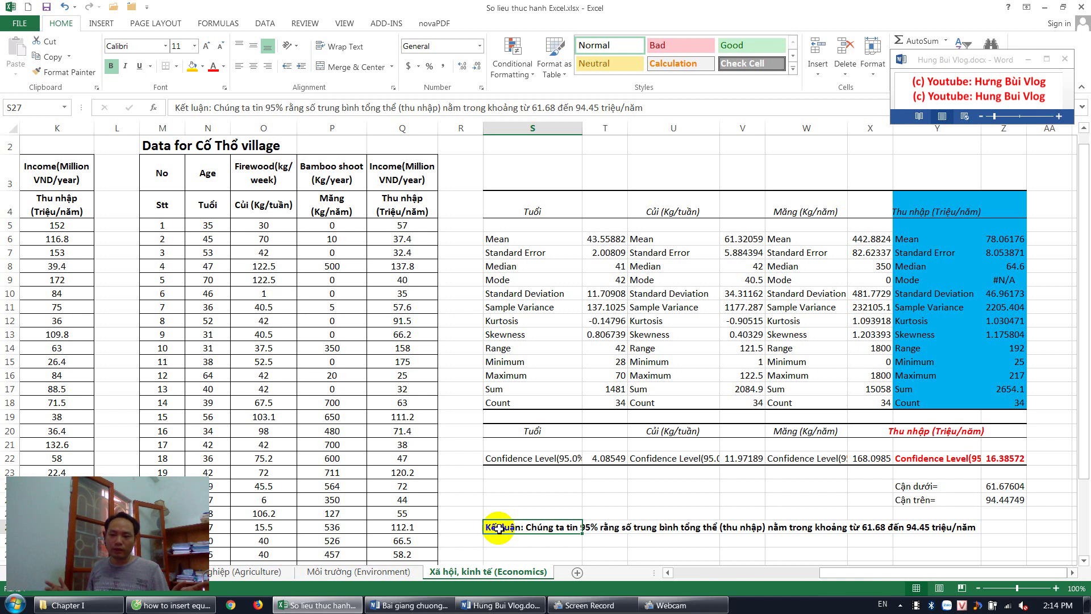
scroll(570, 492, down, 3)
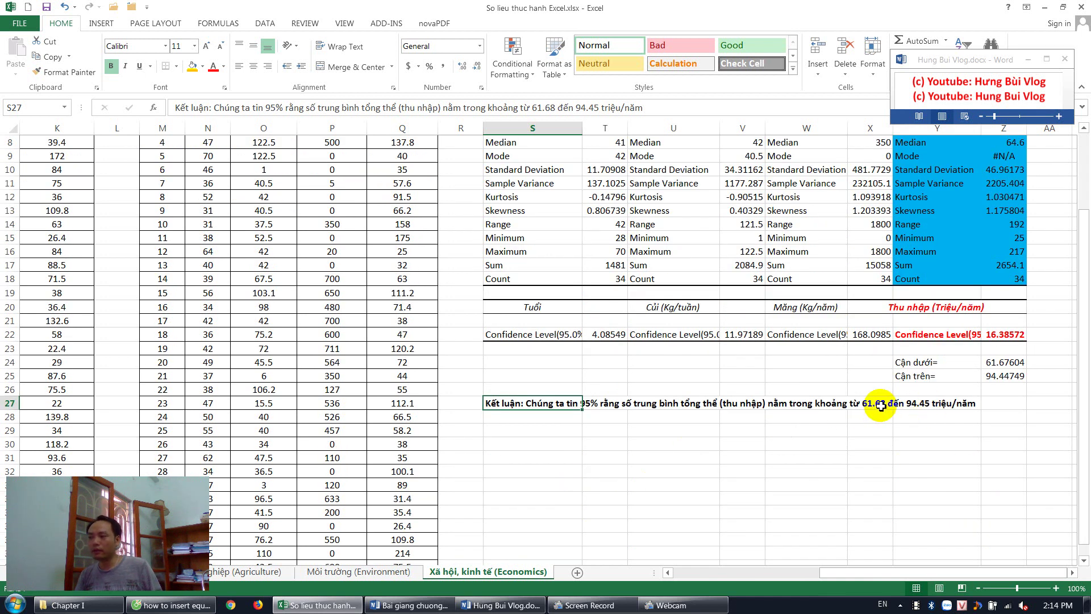
click(872, 417)
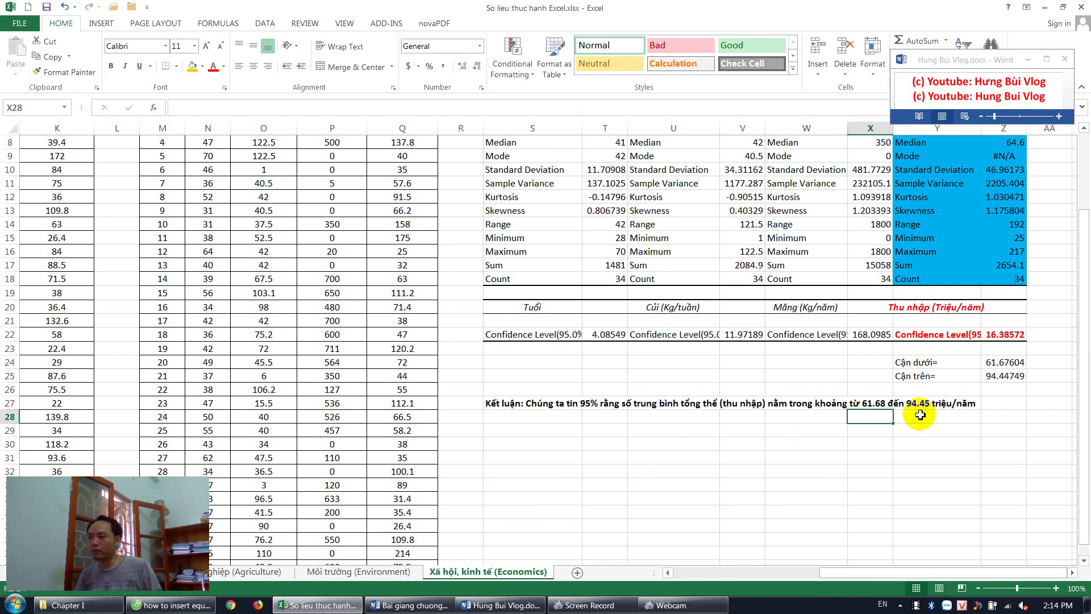
click(923, 415)
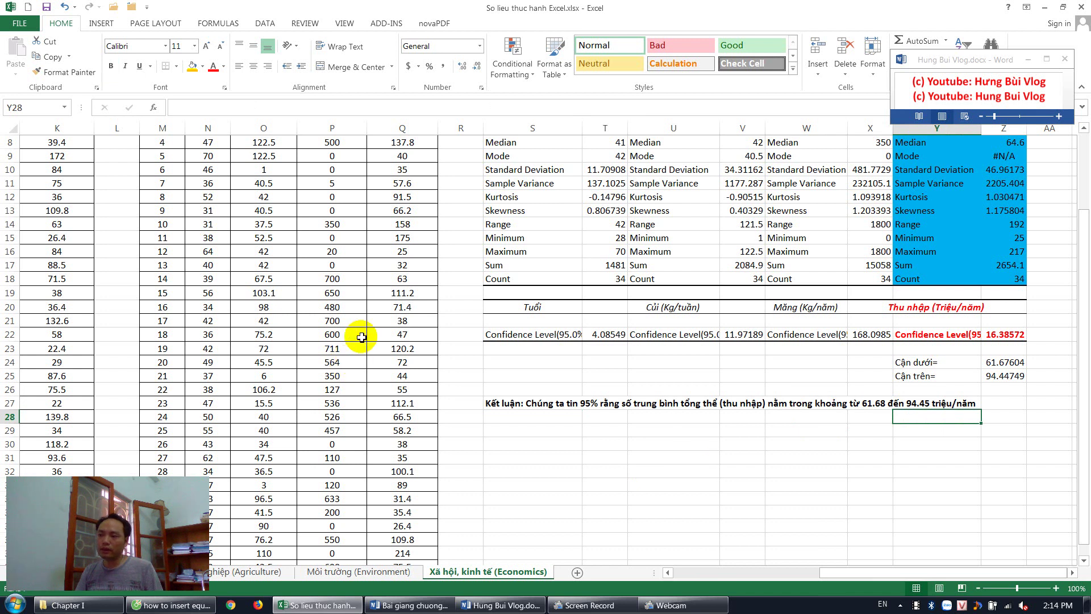
click(500, 405)
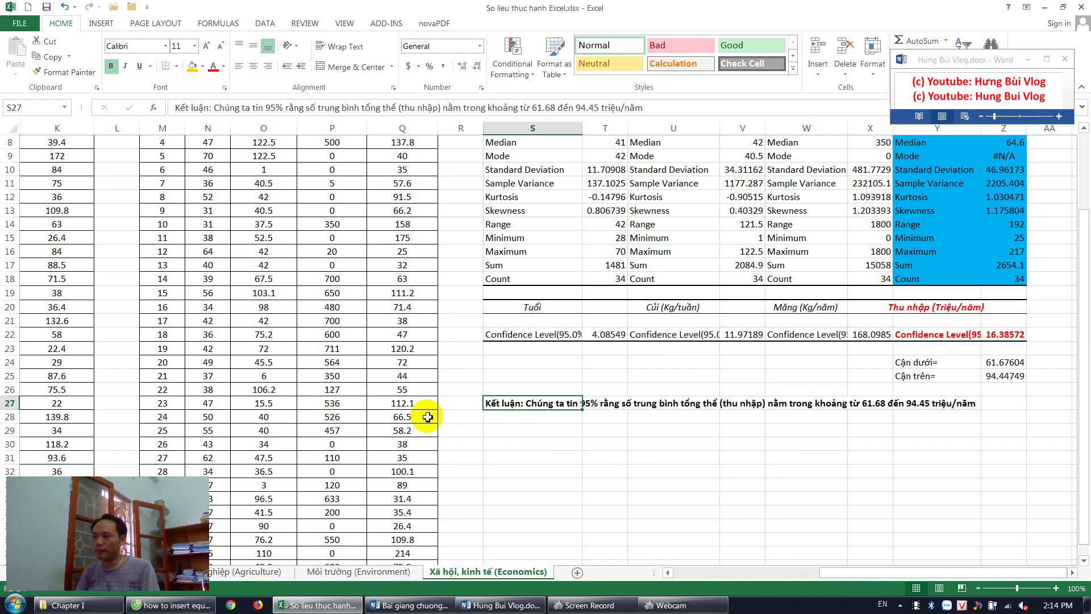
scroll(427, 416, up, 3)
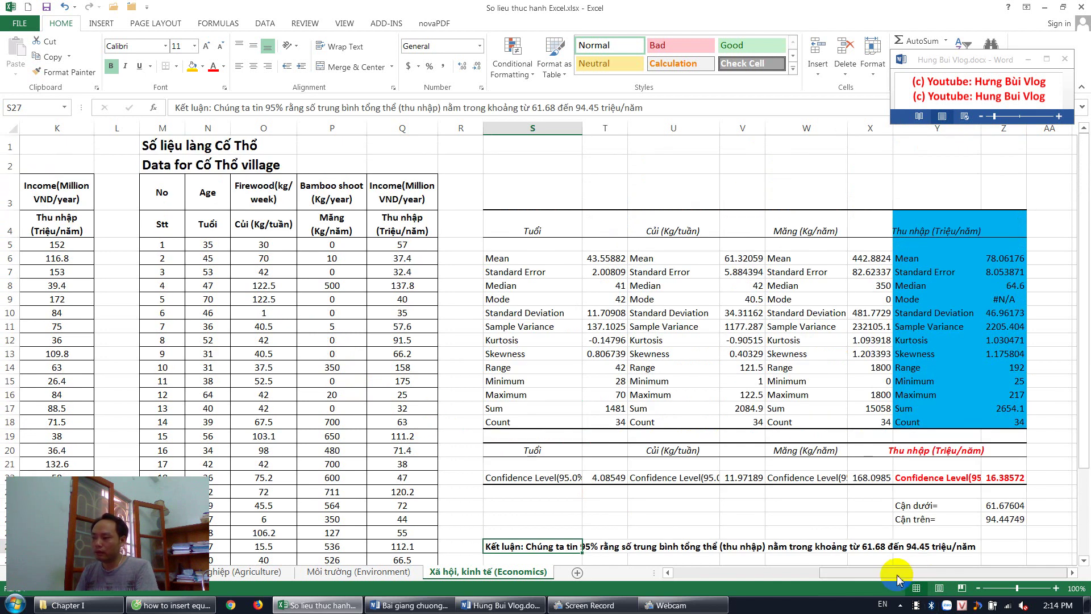
Scroll the sheet back to column A, nudge the Word window higher, and select cell J12.
drag(897, 580, 739, 577)
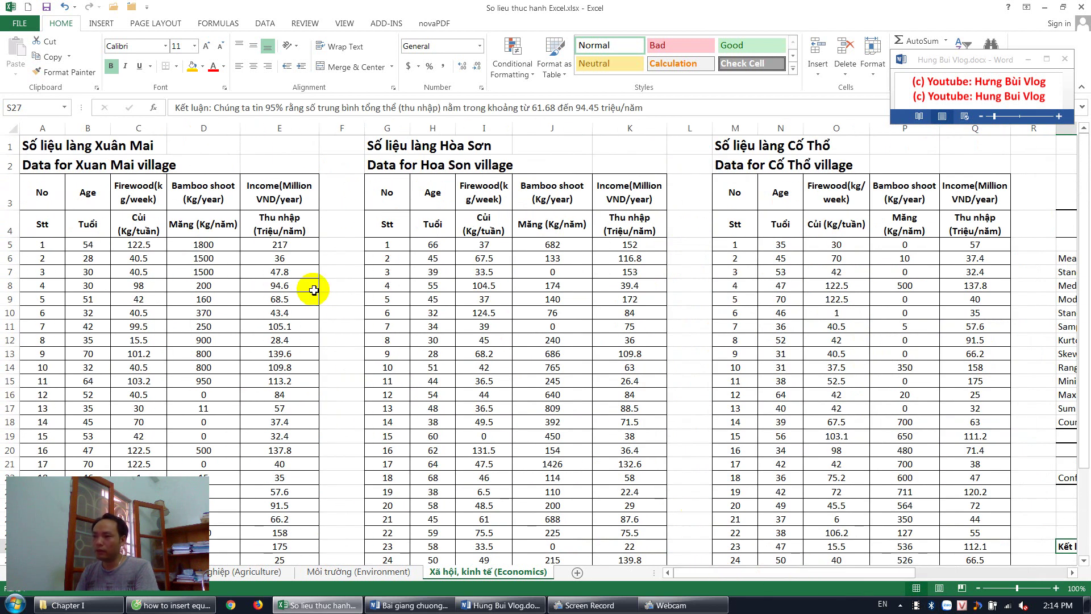
drag(983, 60, 980, 29)
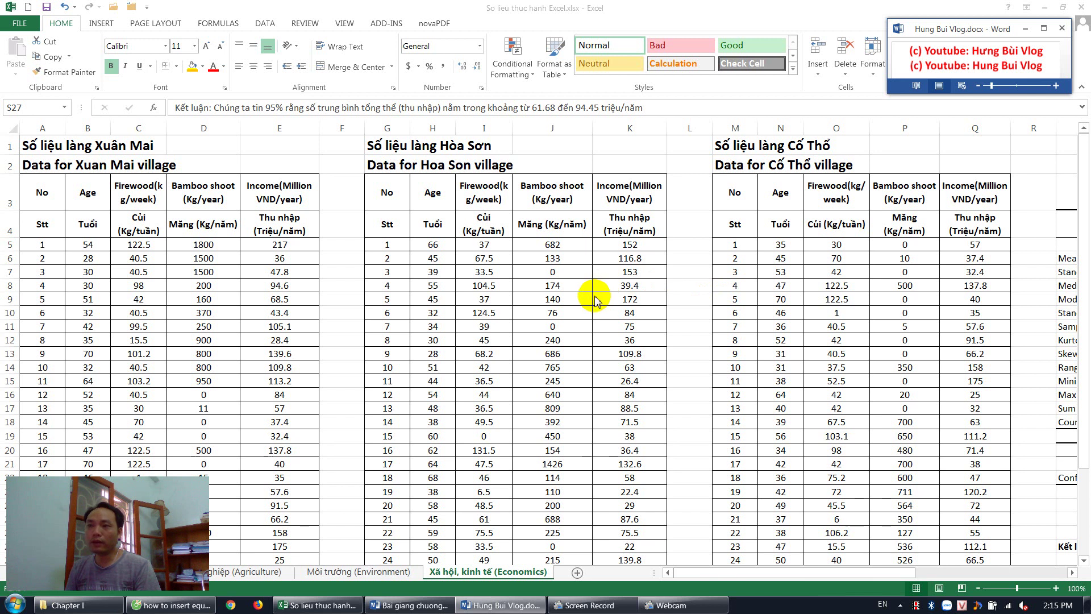
click(516, 337)
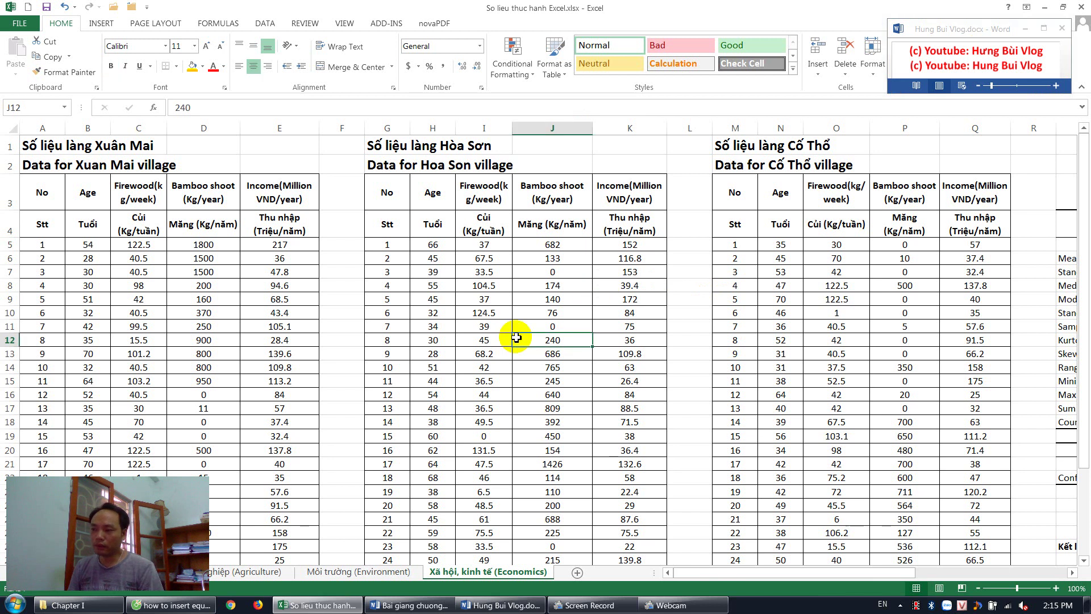